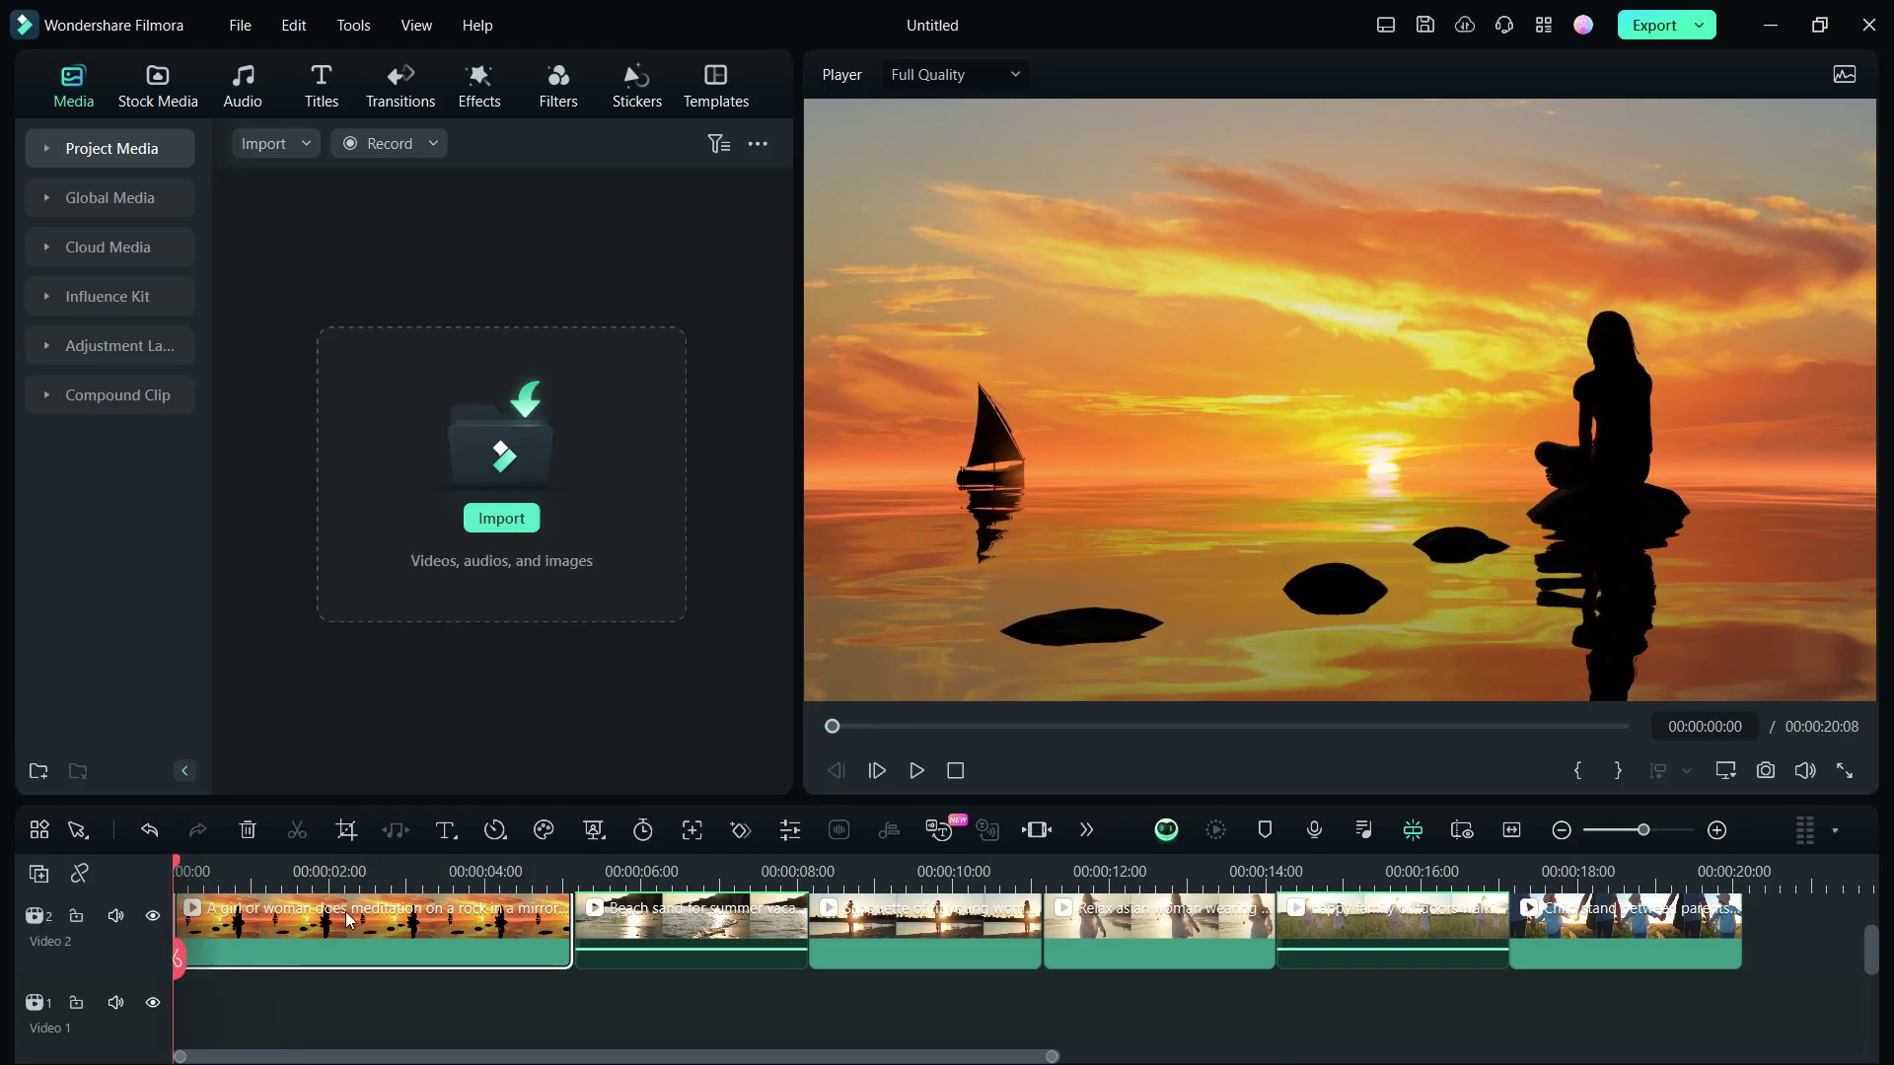
Step: Start a Draw Mask on the sunset clip and zoom the player to 75%
double_click(347, 919)
click(145, 126)
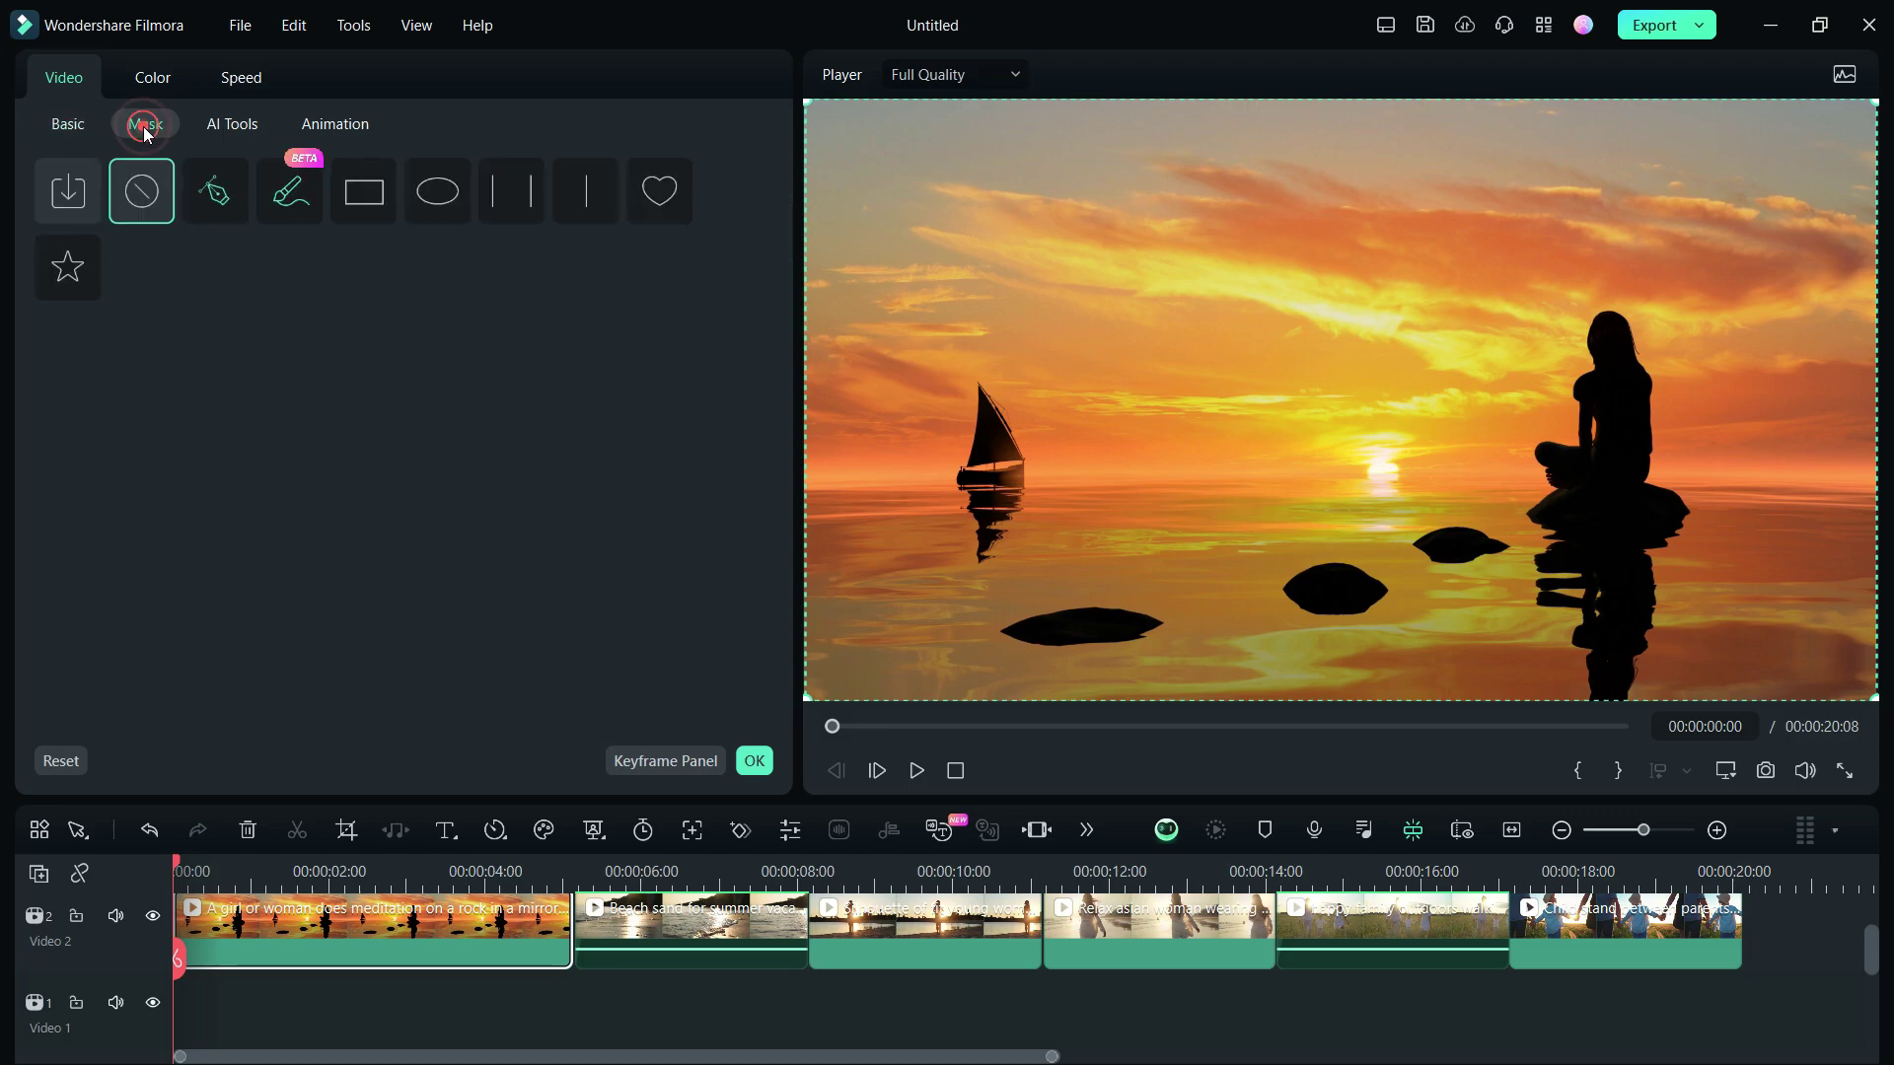
click(219, 197)
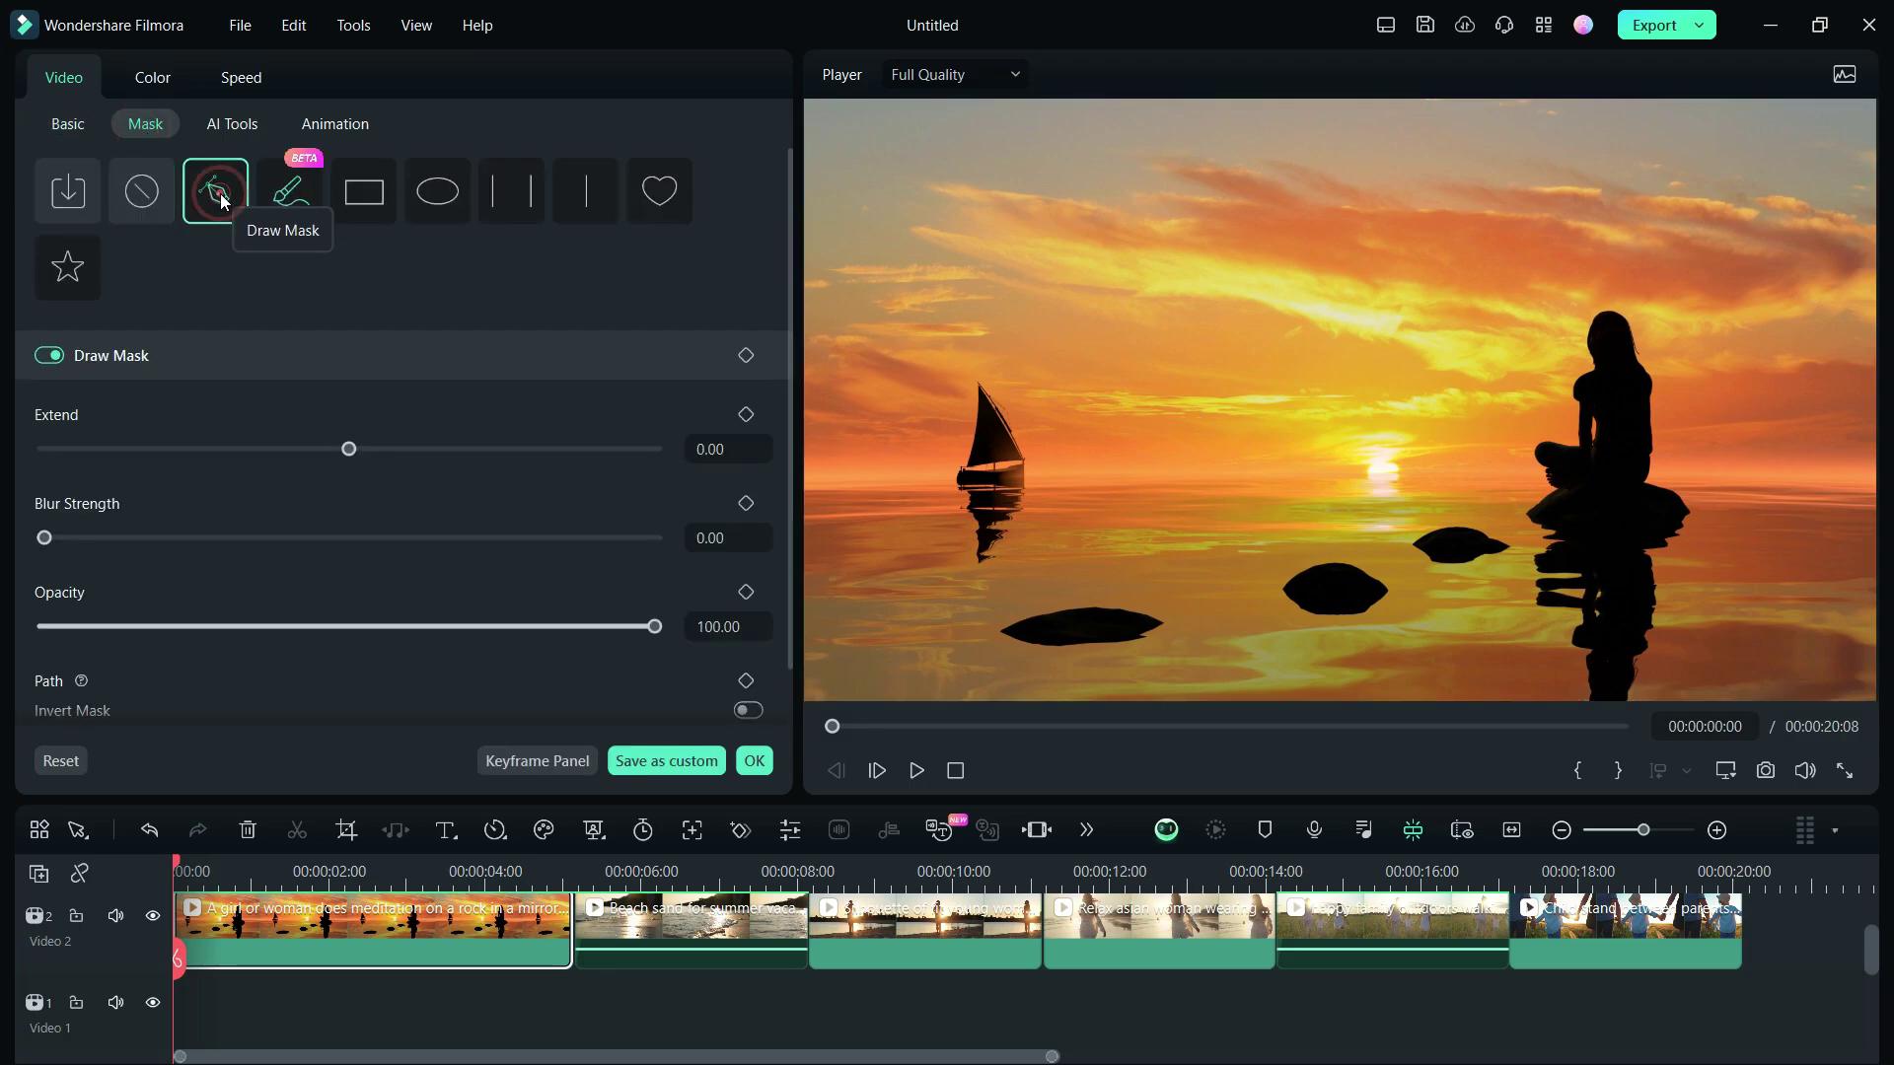
click(1731, 779)
mouse_move(1683, 468)
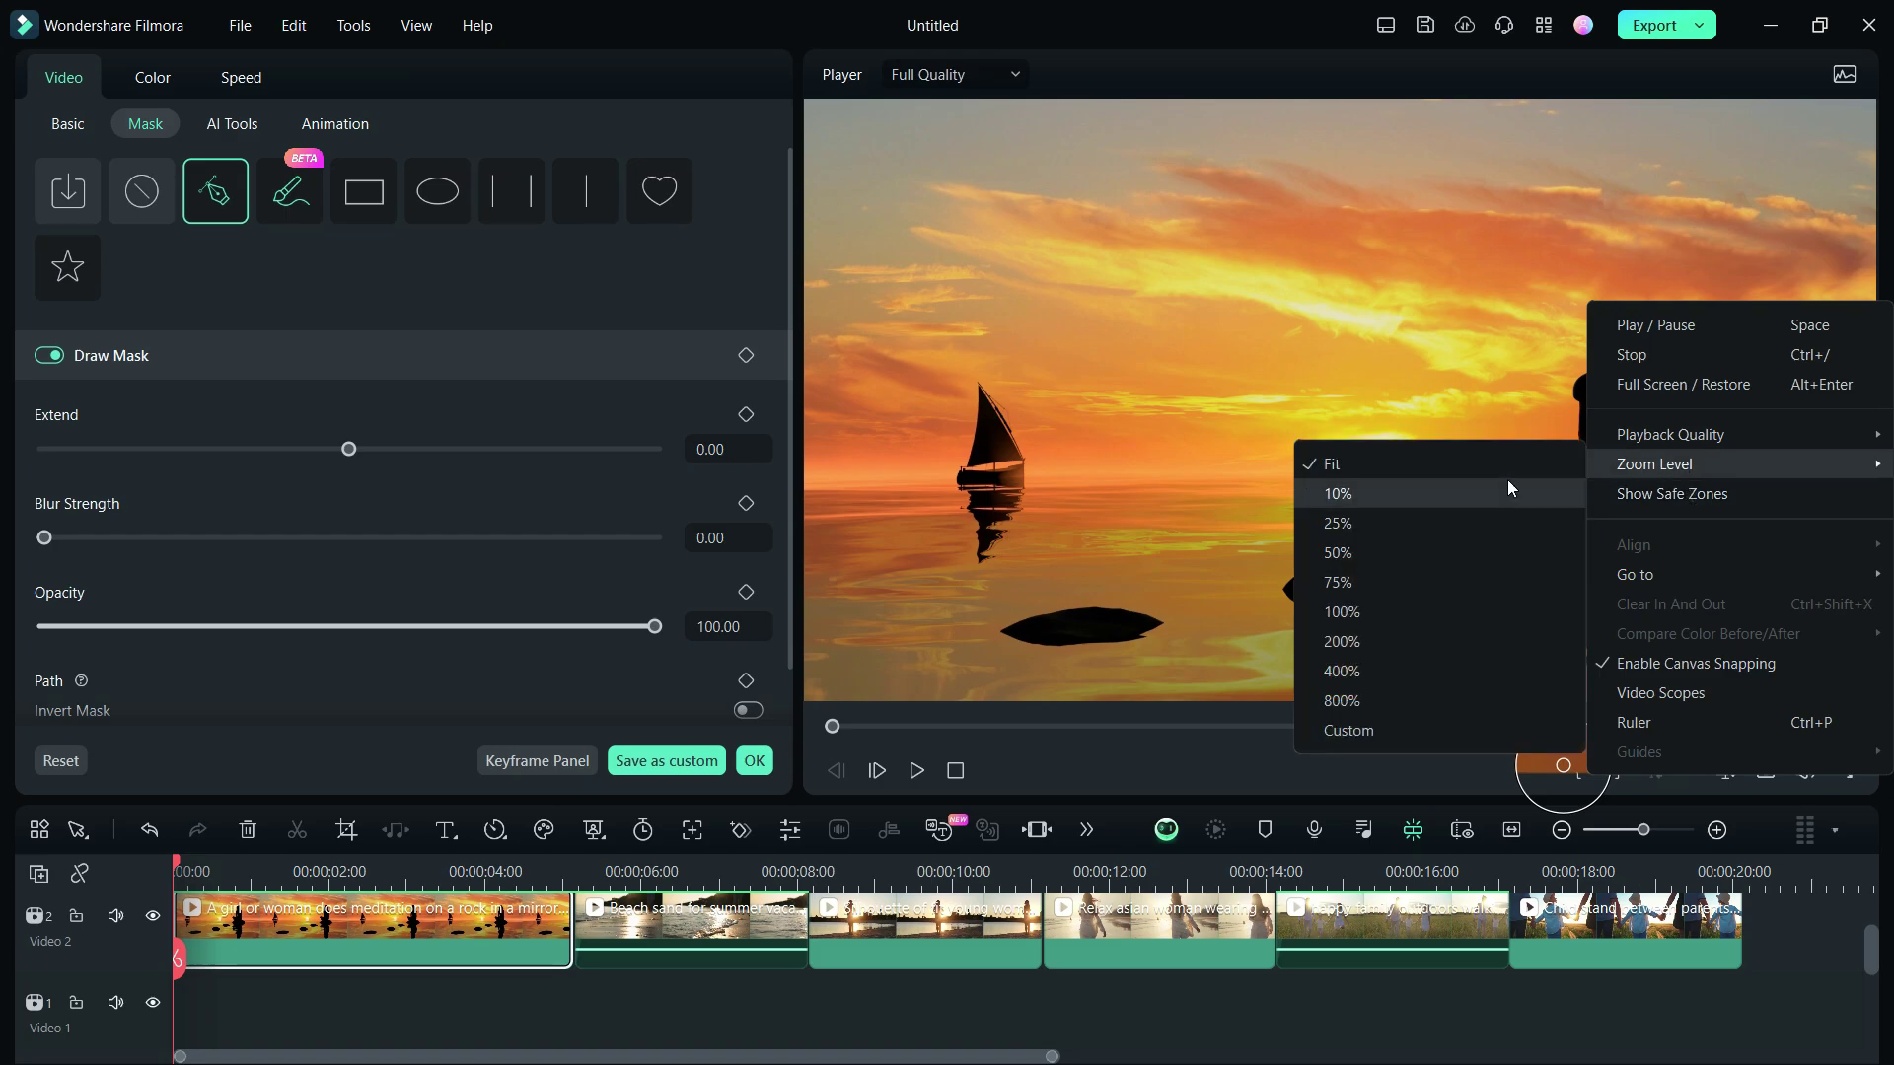
click(1338, 583)
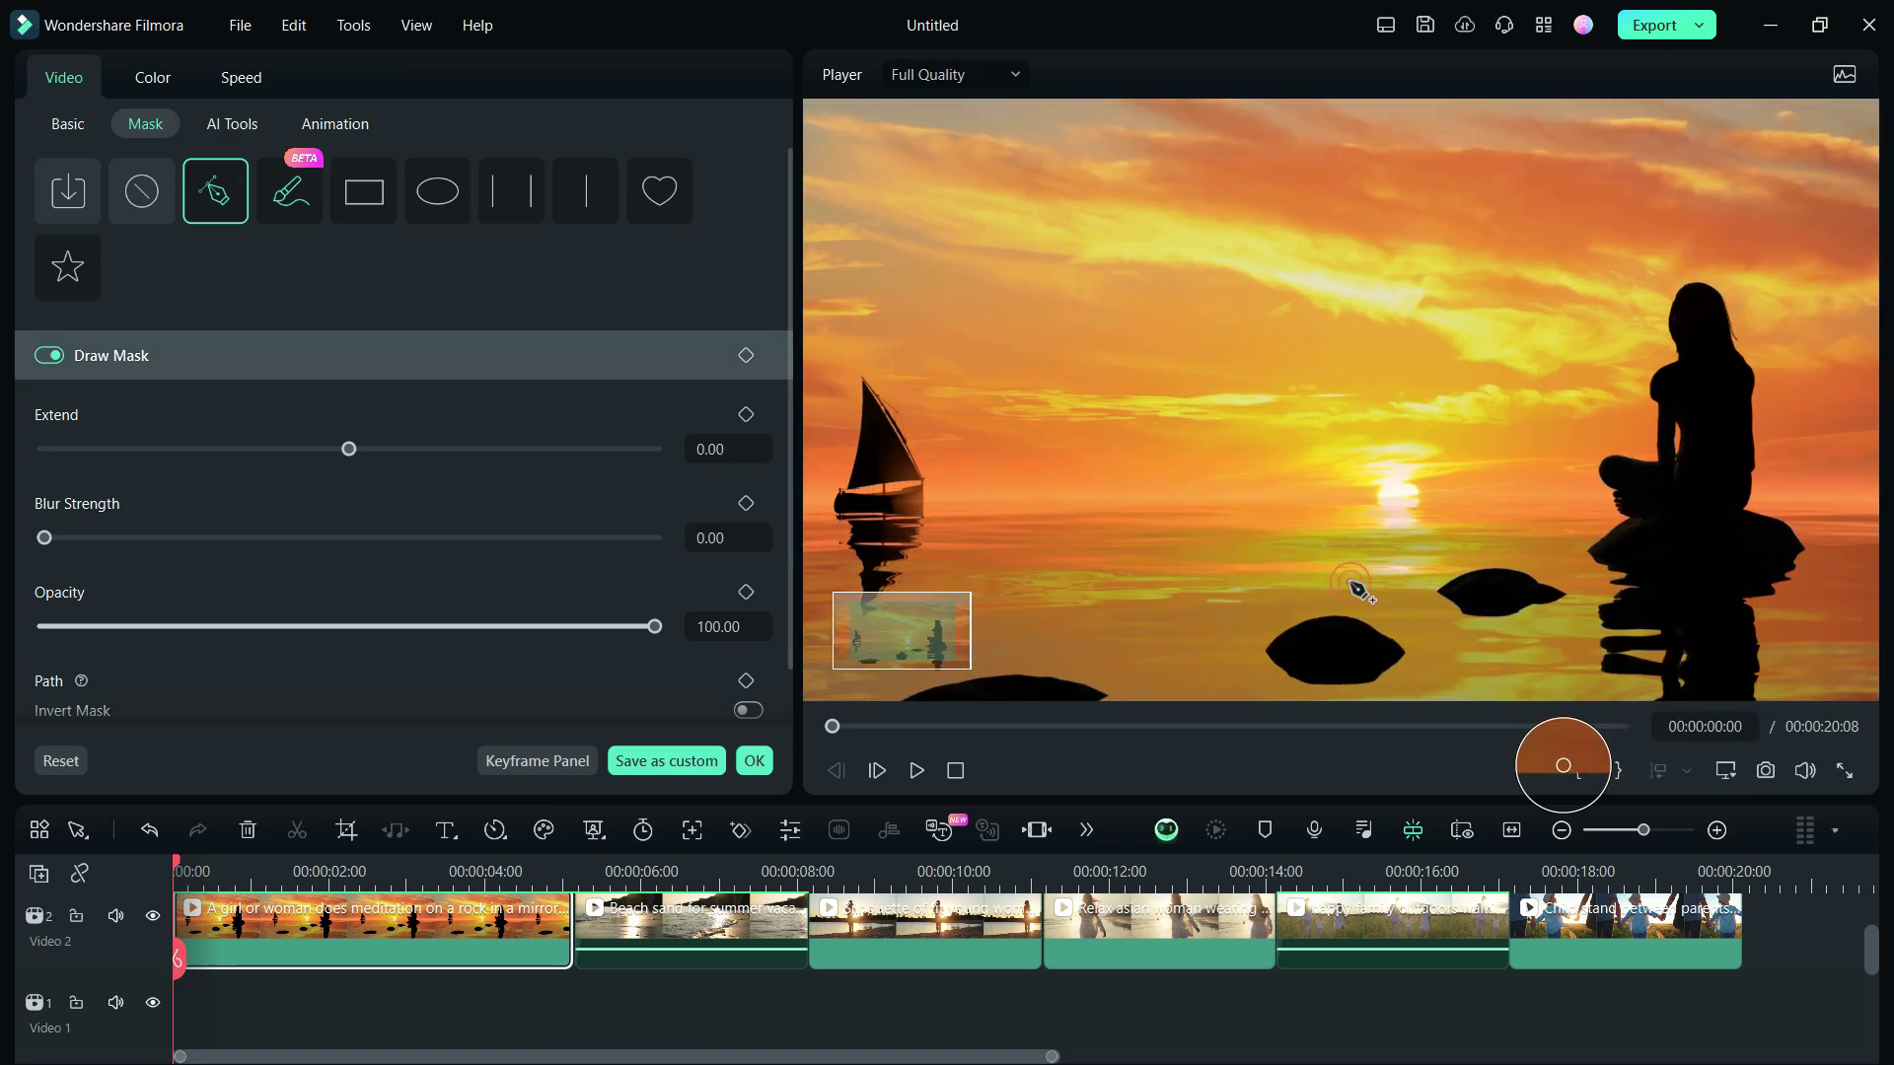
Step: Pen a mask path along the horizon and around the sky to isolate it
click(1061, 500)
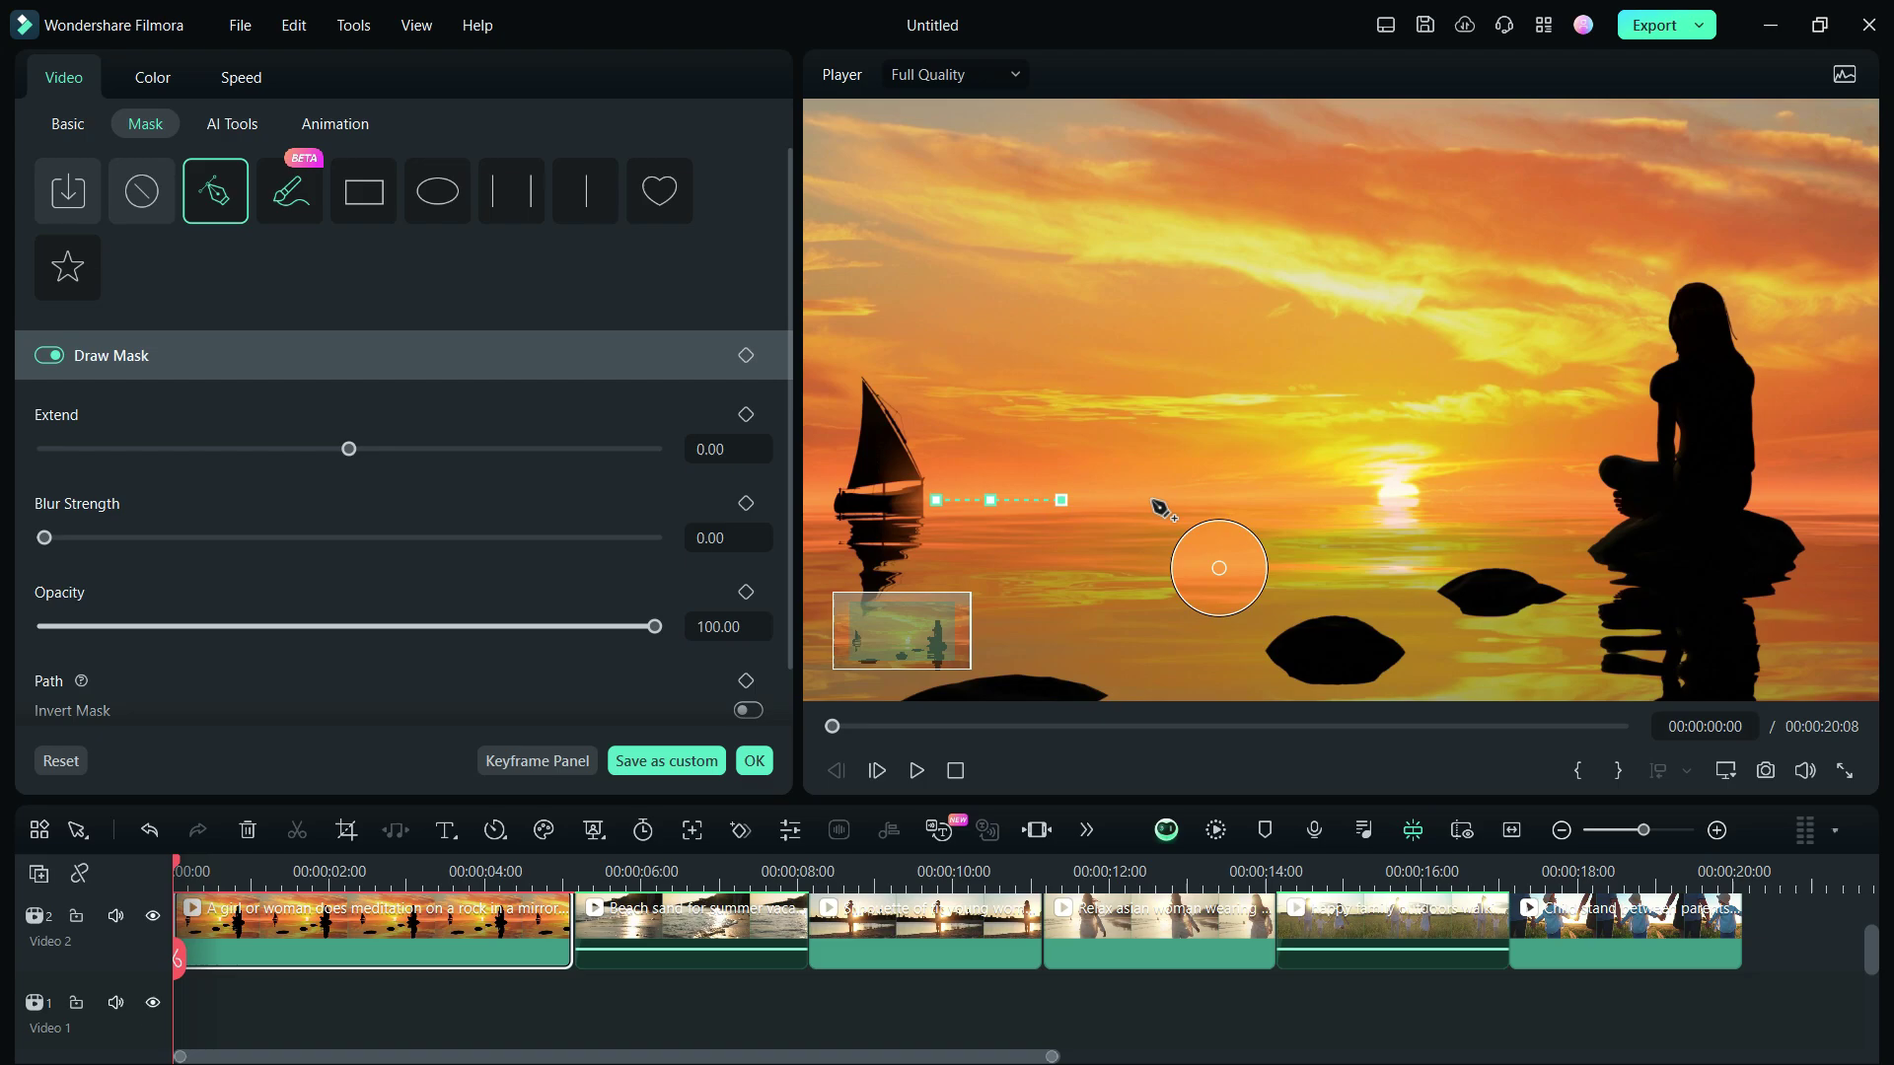
click(1417, 499)
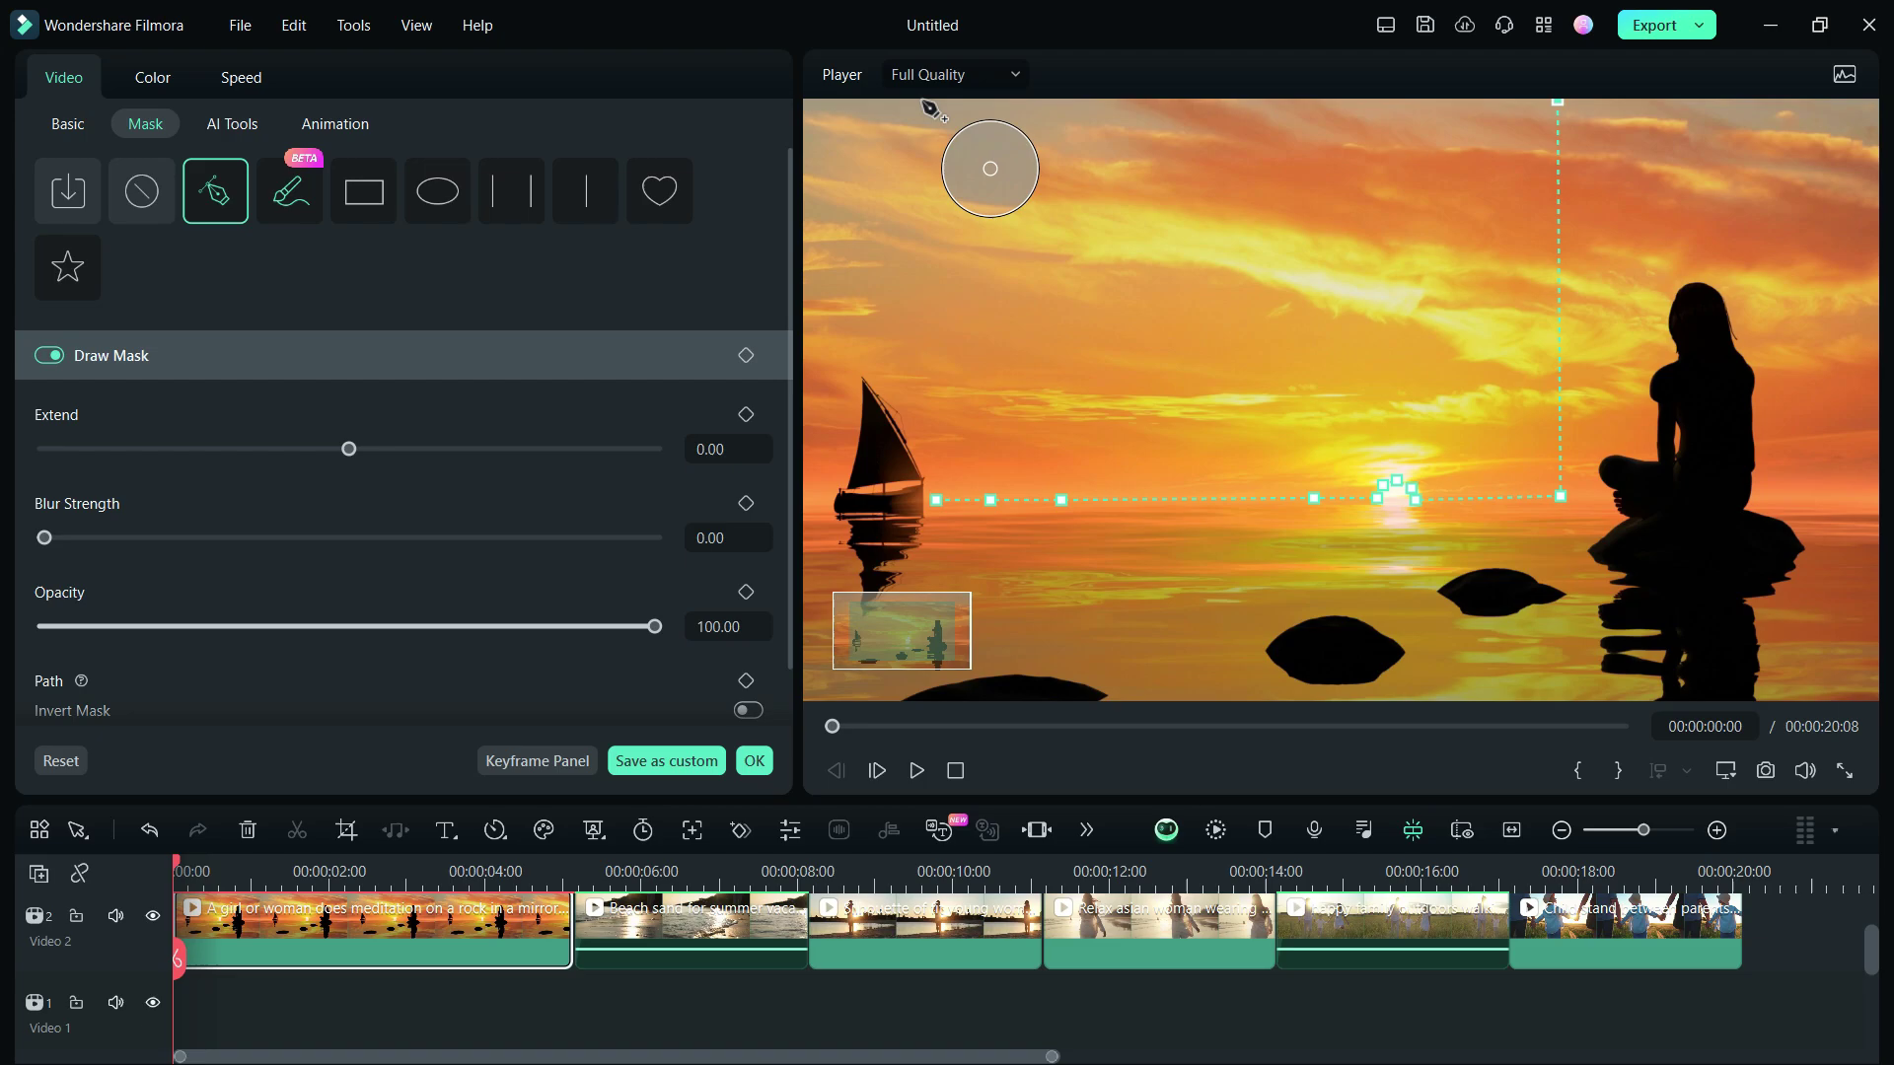
click(936, 501)
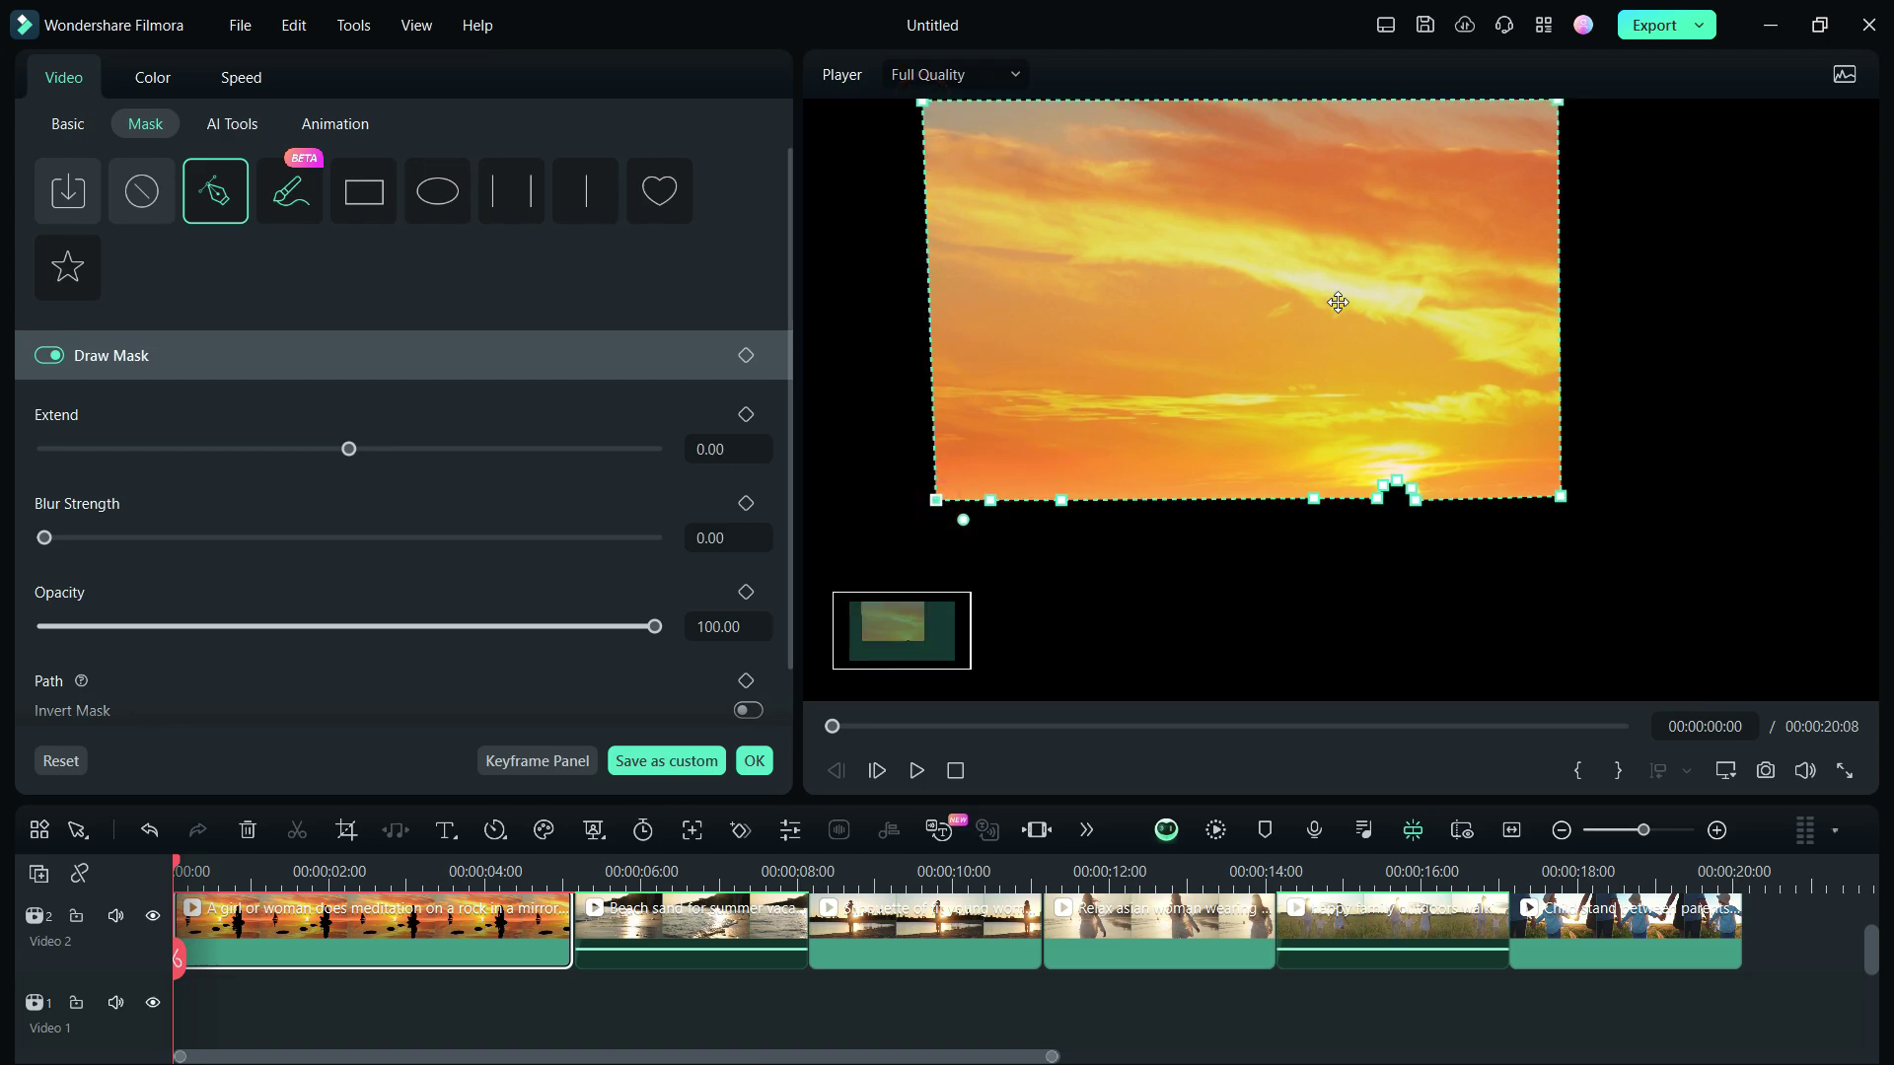
Step: Insert a Quick Text title set in Barlow Black at size 80
click(446, 830)
click(483, 868)
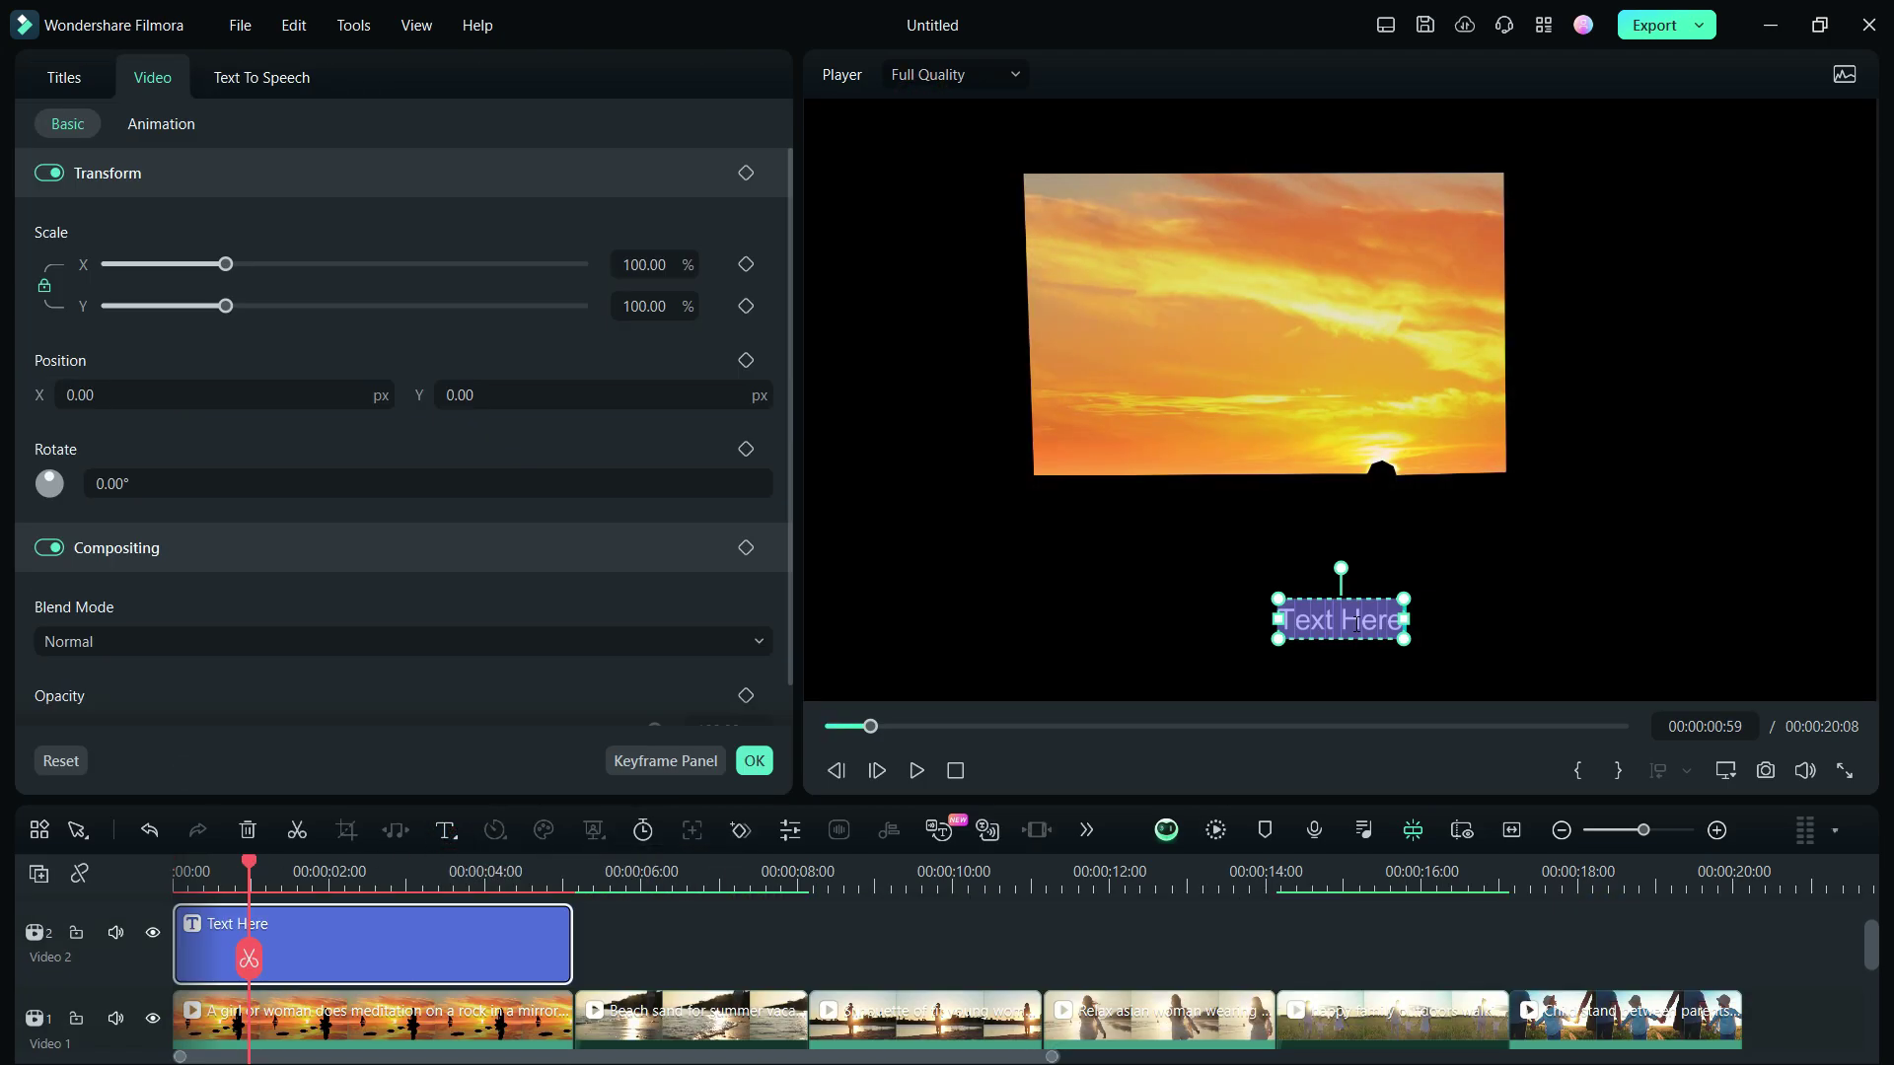
click(64, 77)
click(135, 337)
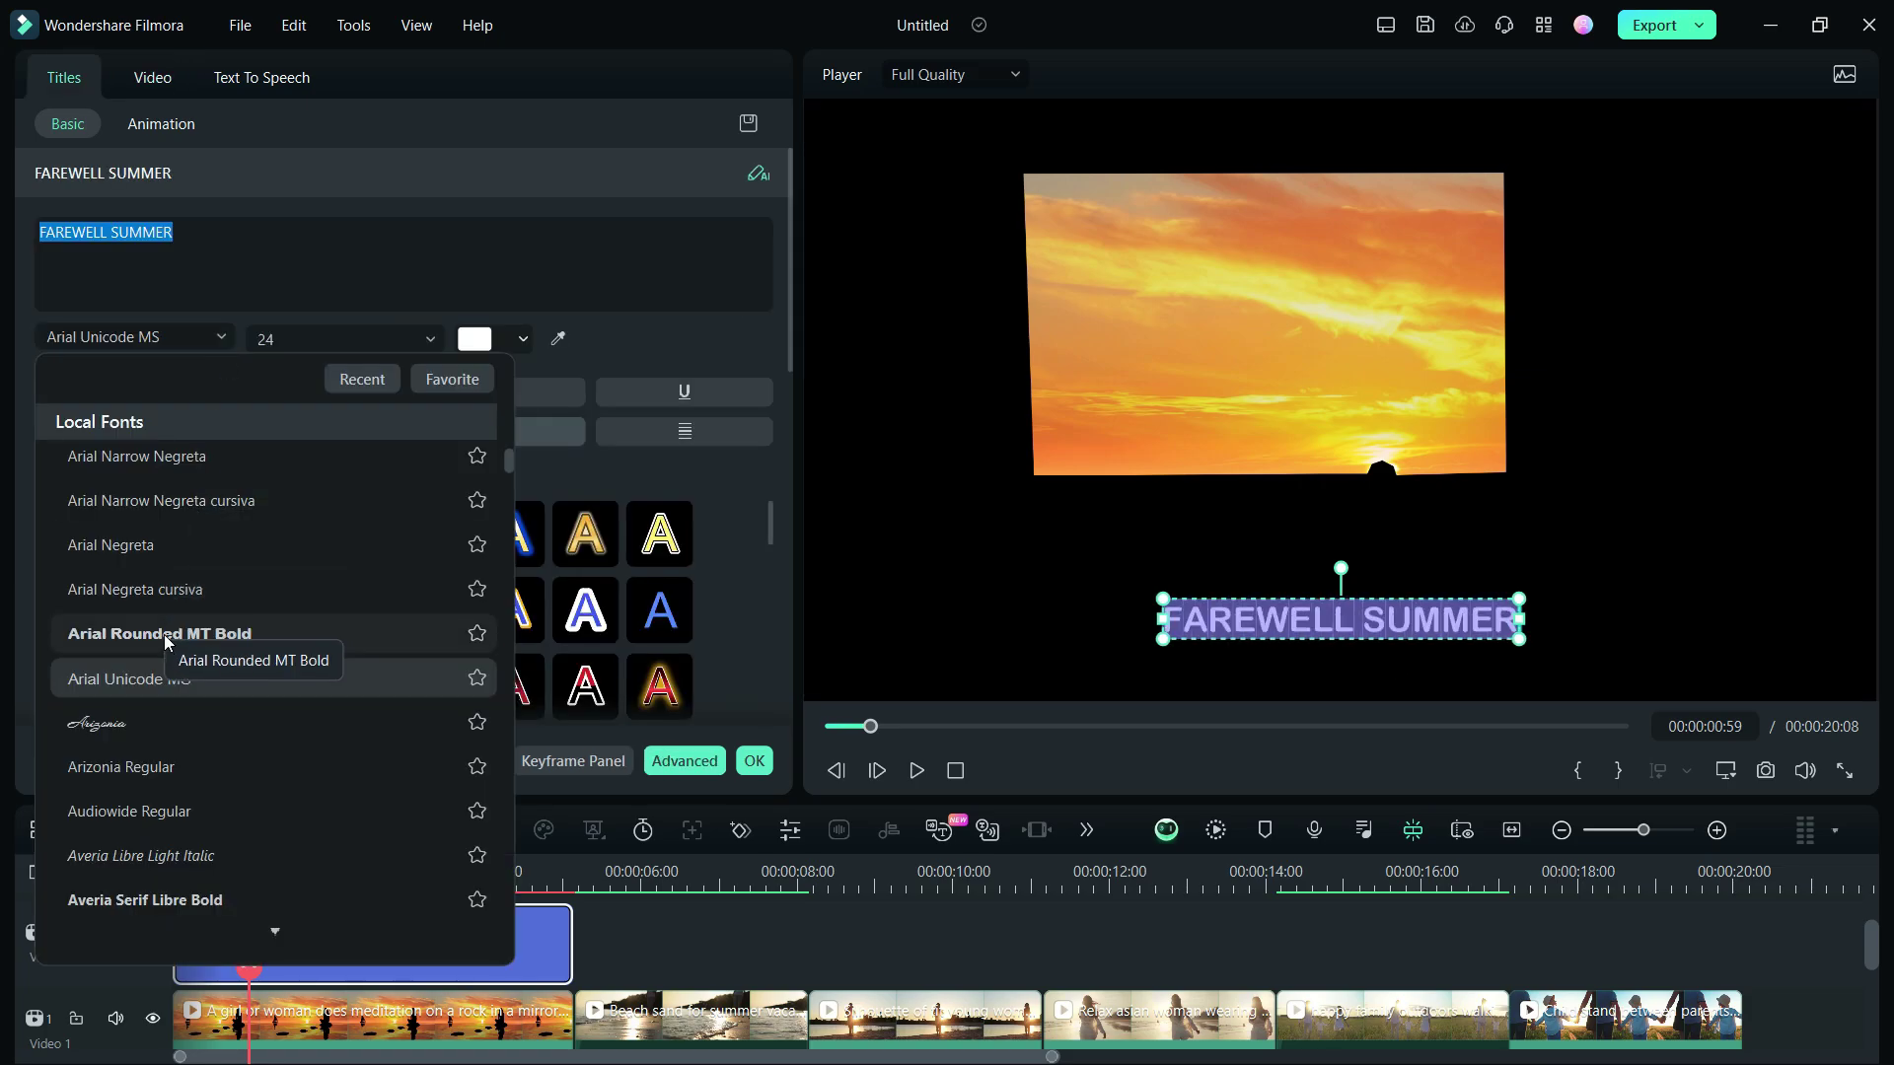
scroll(164, 642, down, 5)
click(163, 635)
click(340, 340)
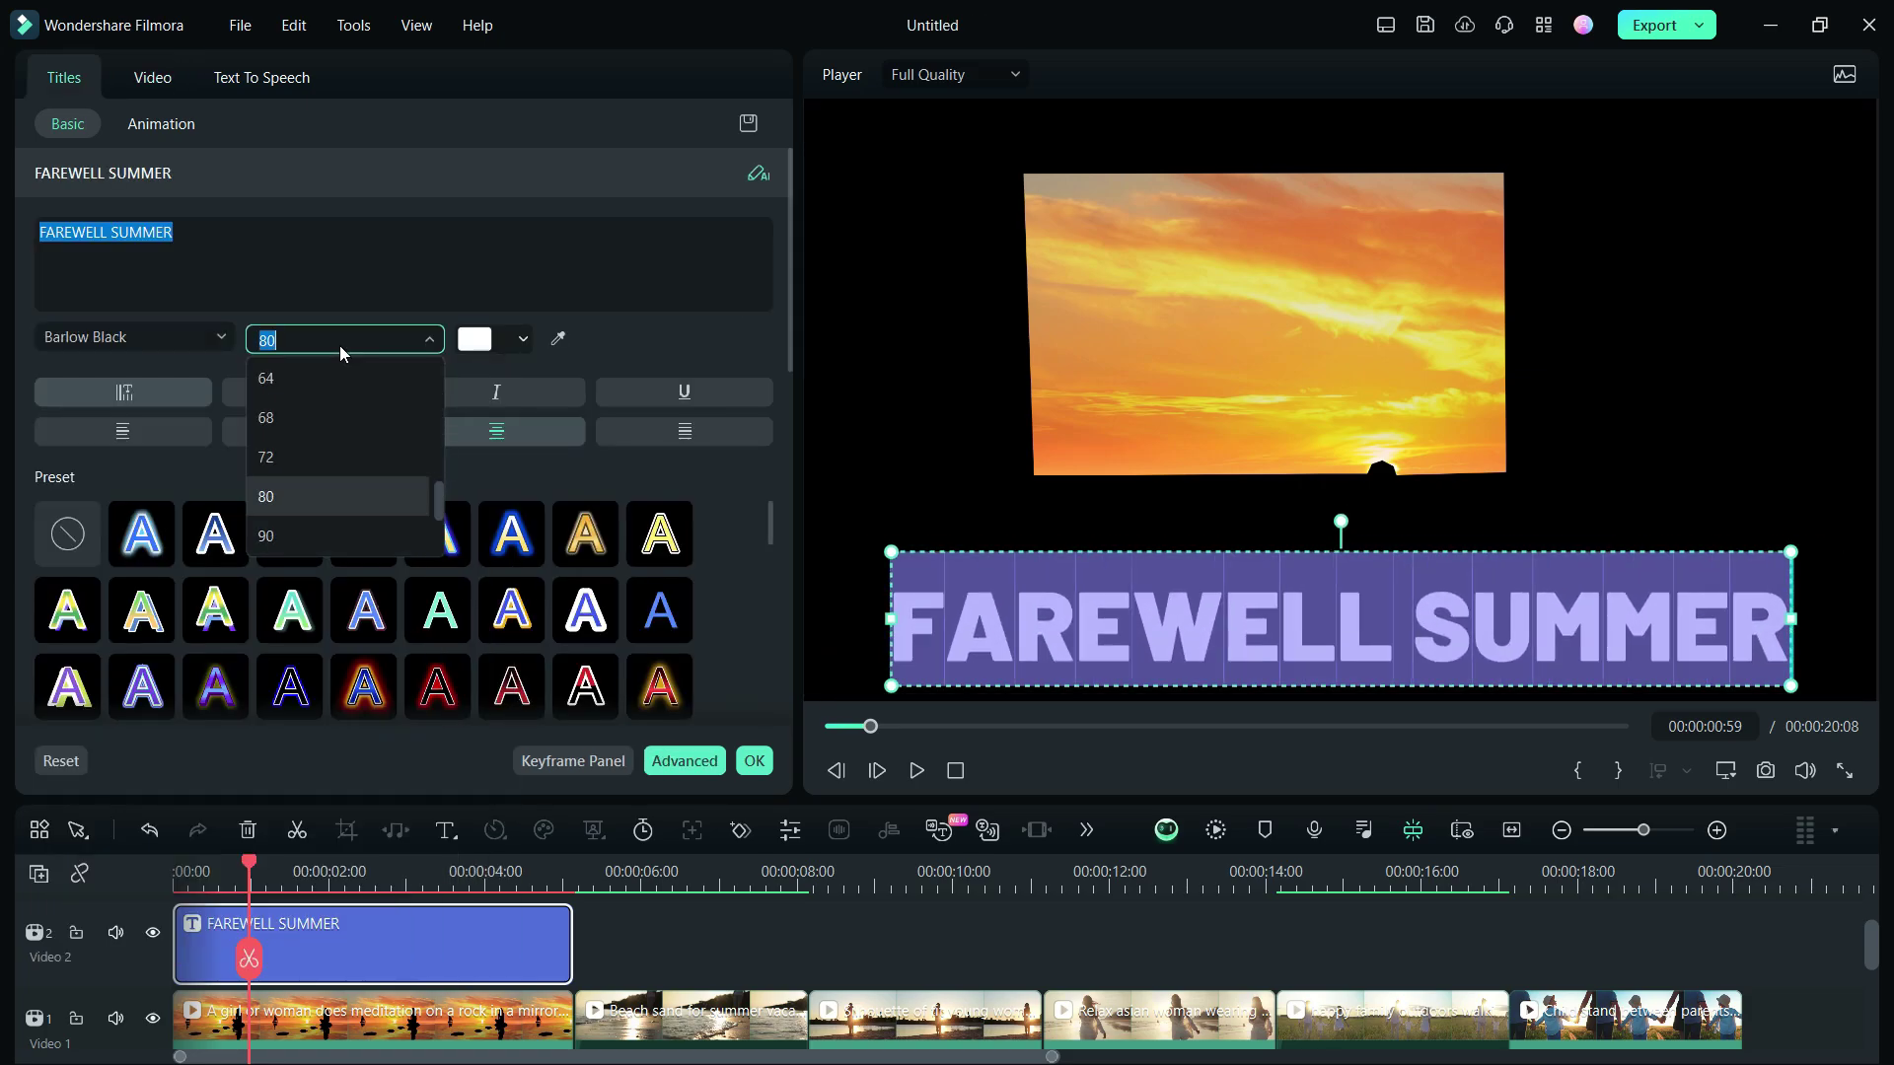
click(339, 340)
Step: Give the title the red-orange glow preset style after trying other presets
scroll(579, 340, down, 3)
click(579, 340)
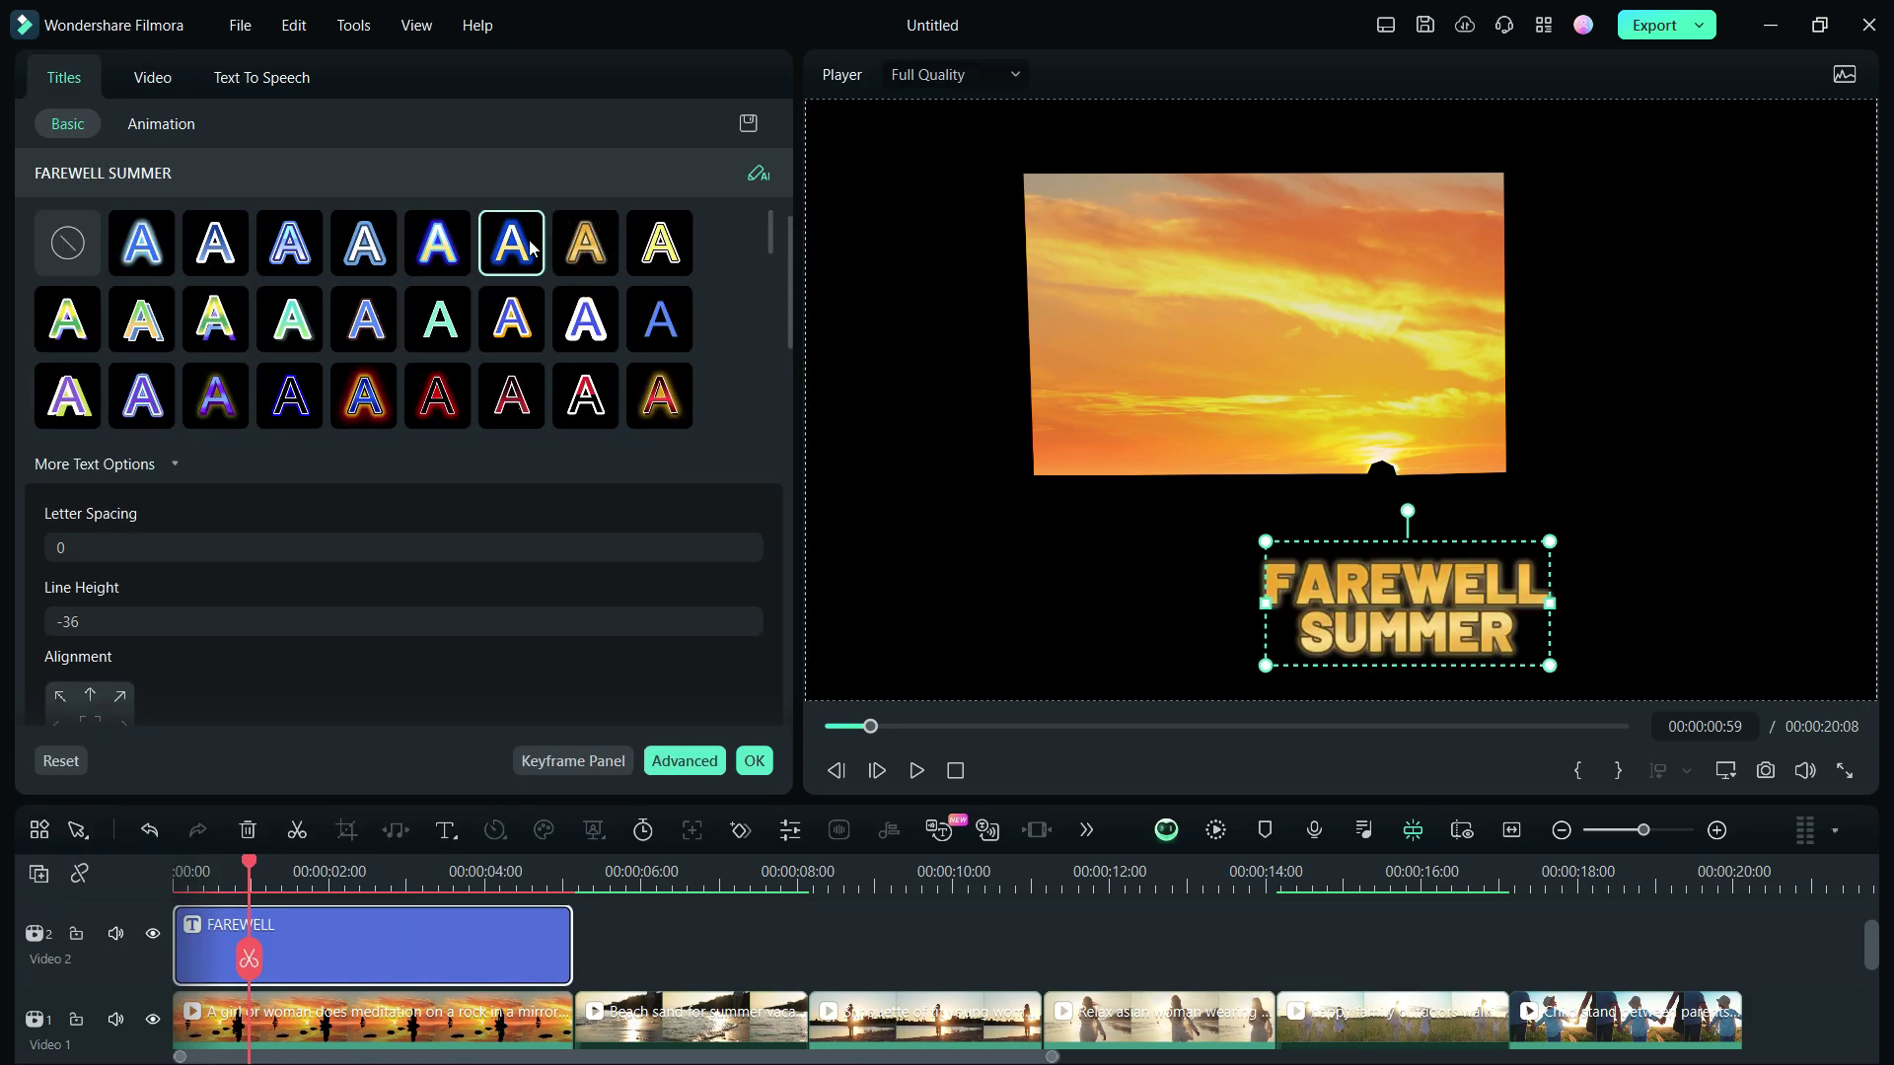
click(449, 246)
click(216, 254)
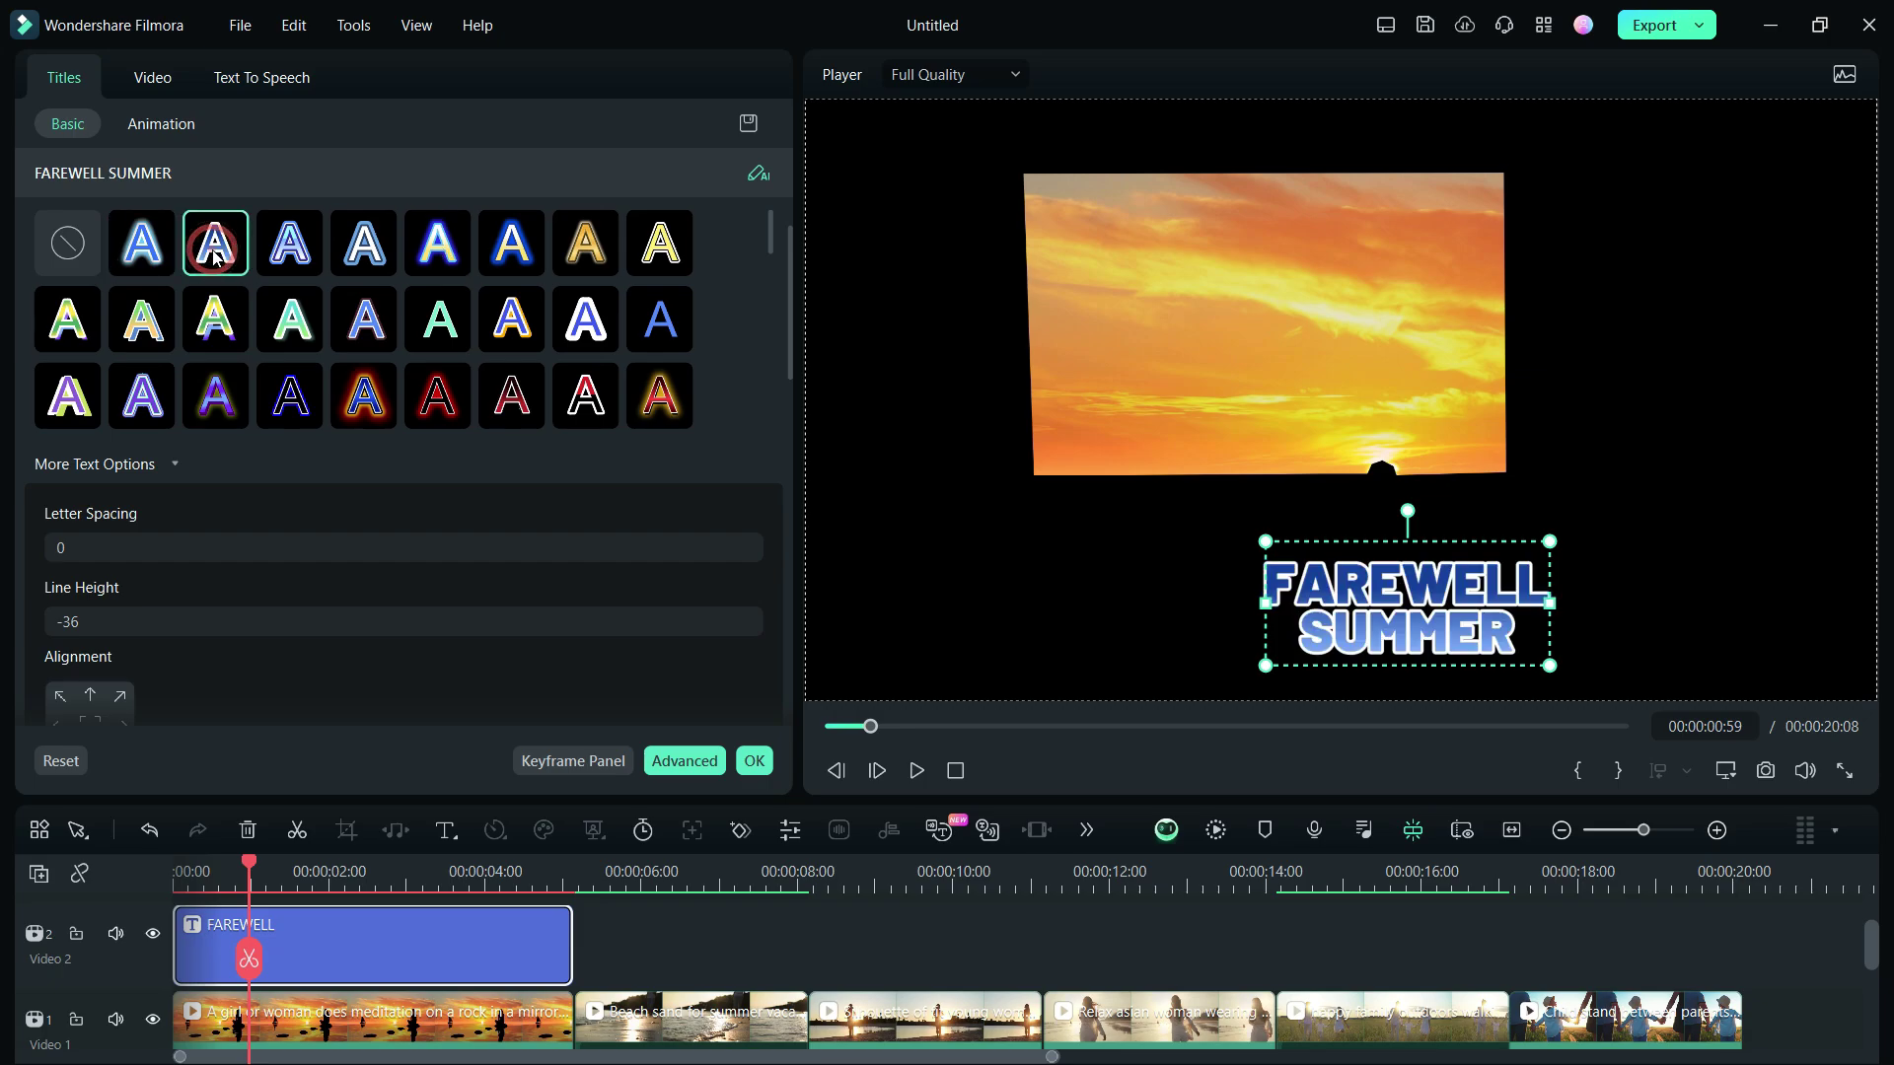
click(203, 345)
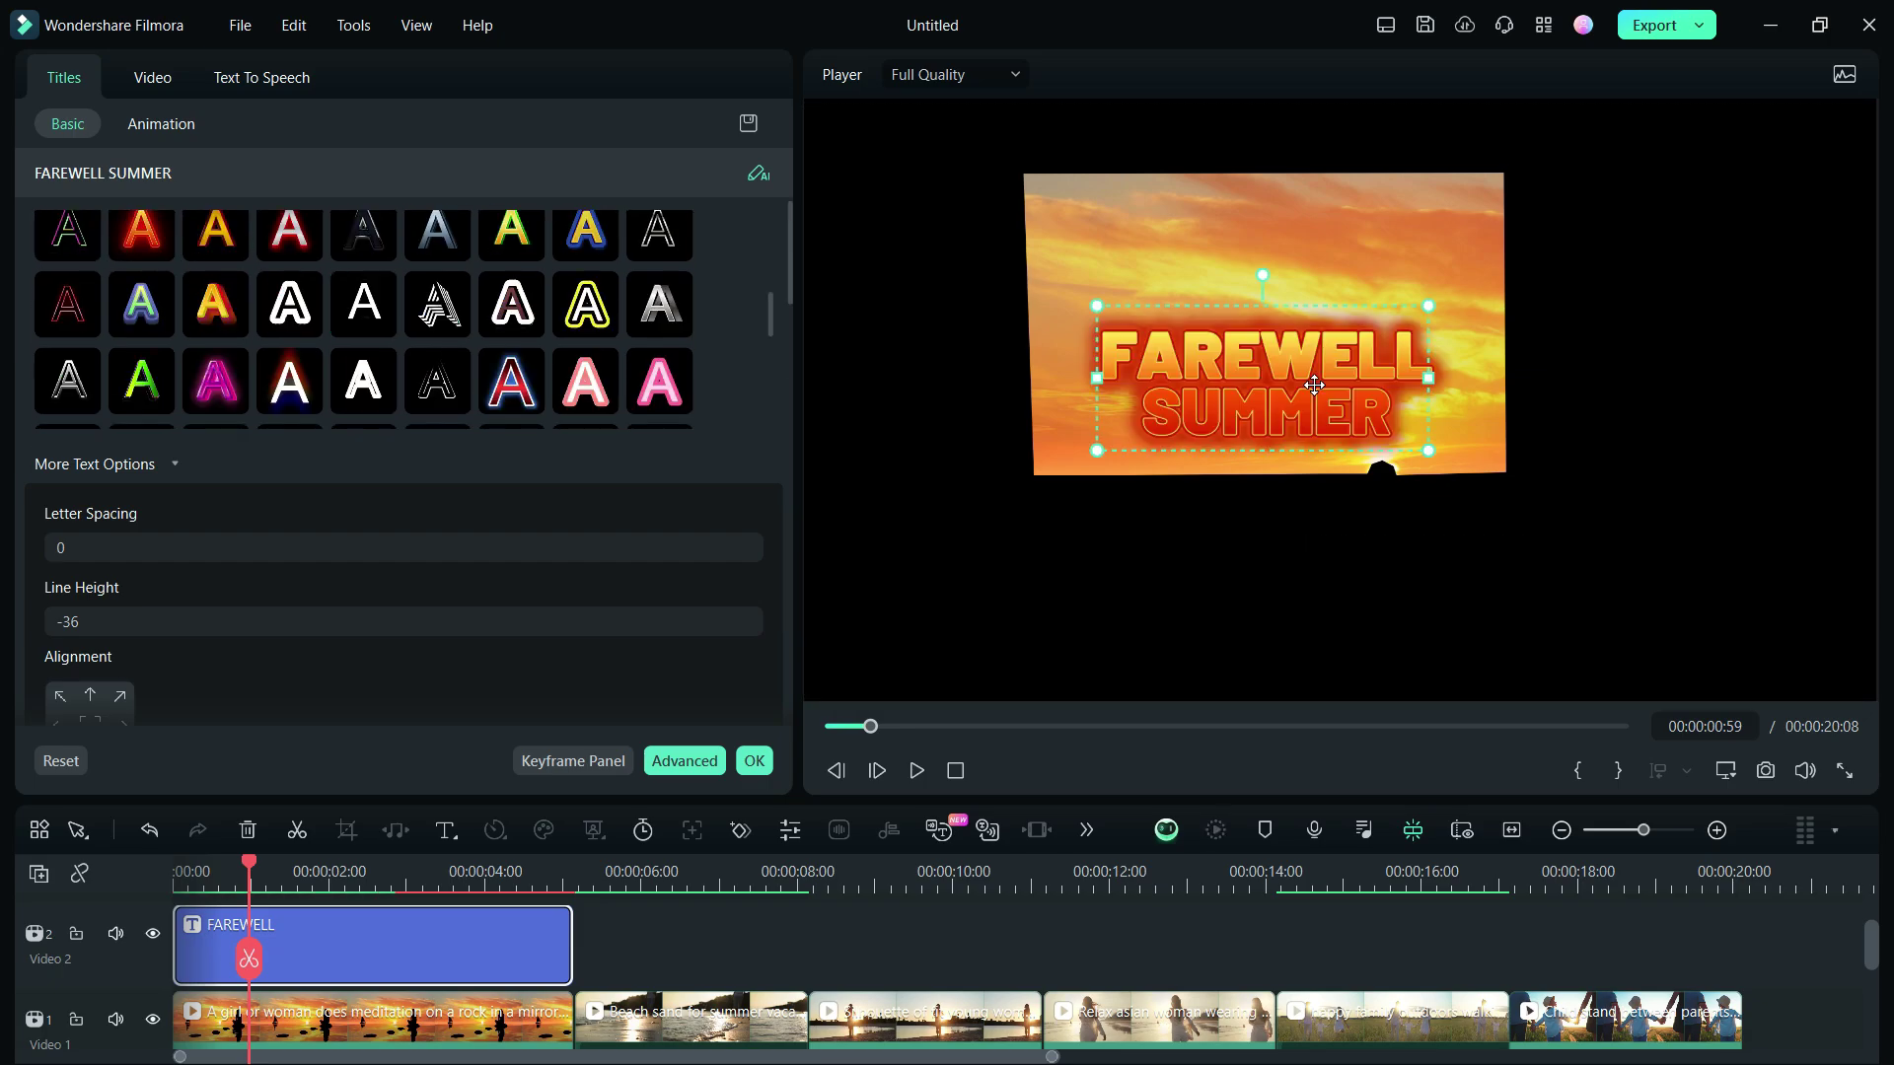
Step: Keyframe the title rising from below the sunset onto the sky, then stack a sunset copy on top
drag(1314, 385, 1314, 540)
click(153, 77)
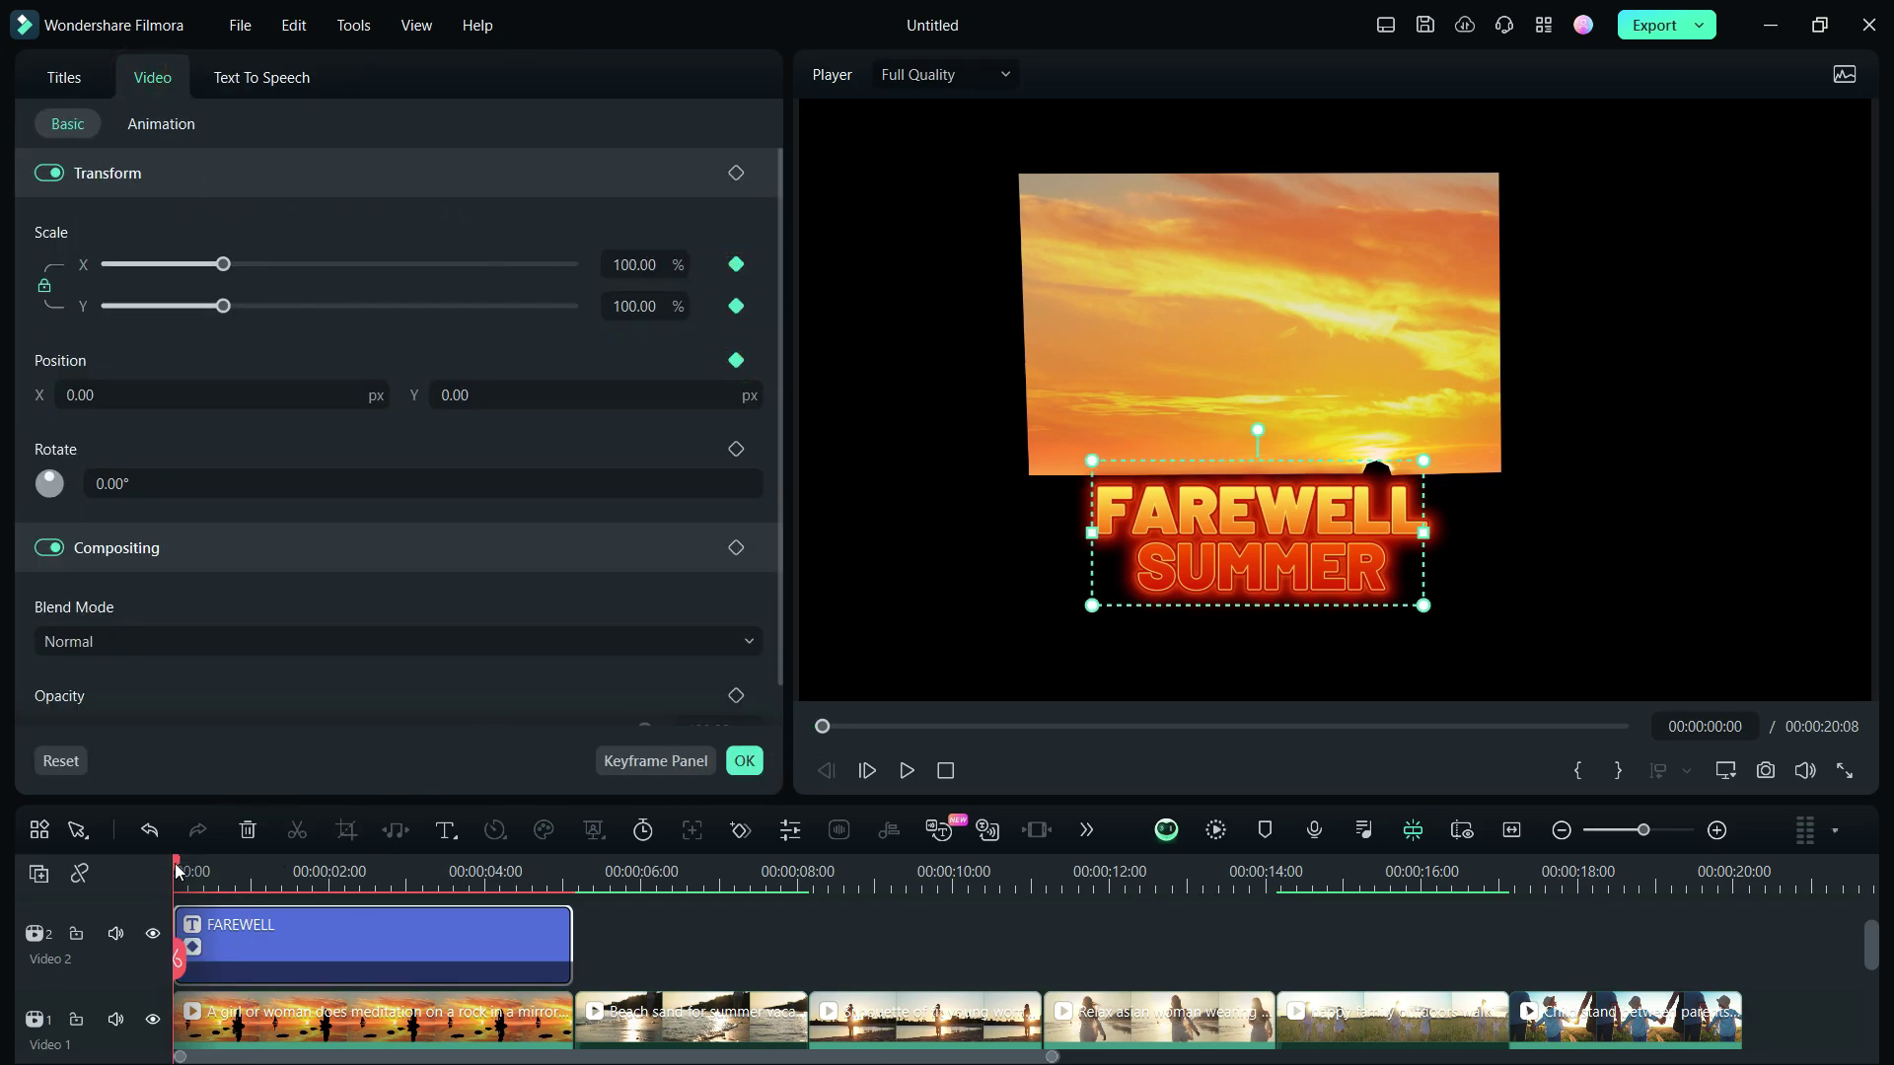
drag(309, 881, 331, 881)
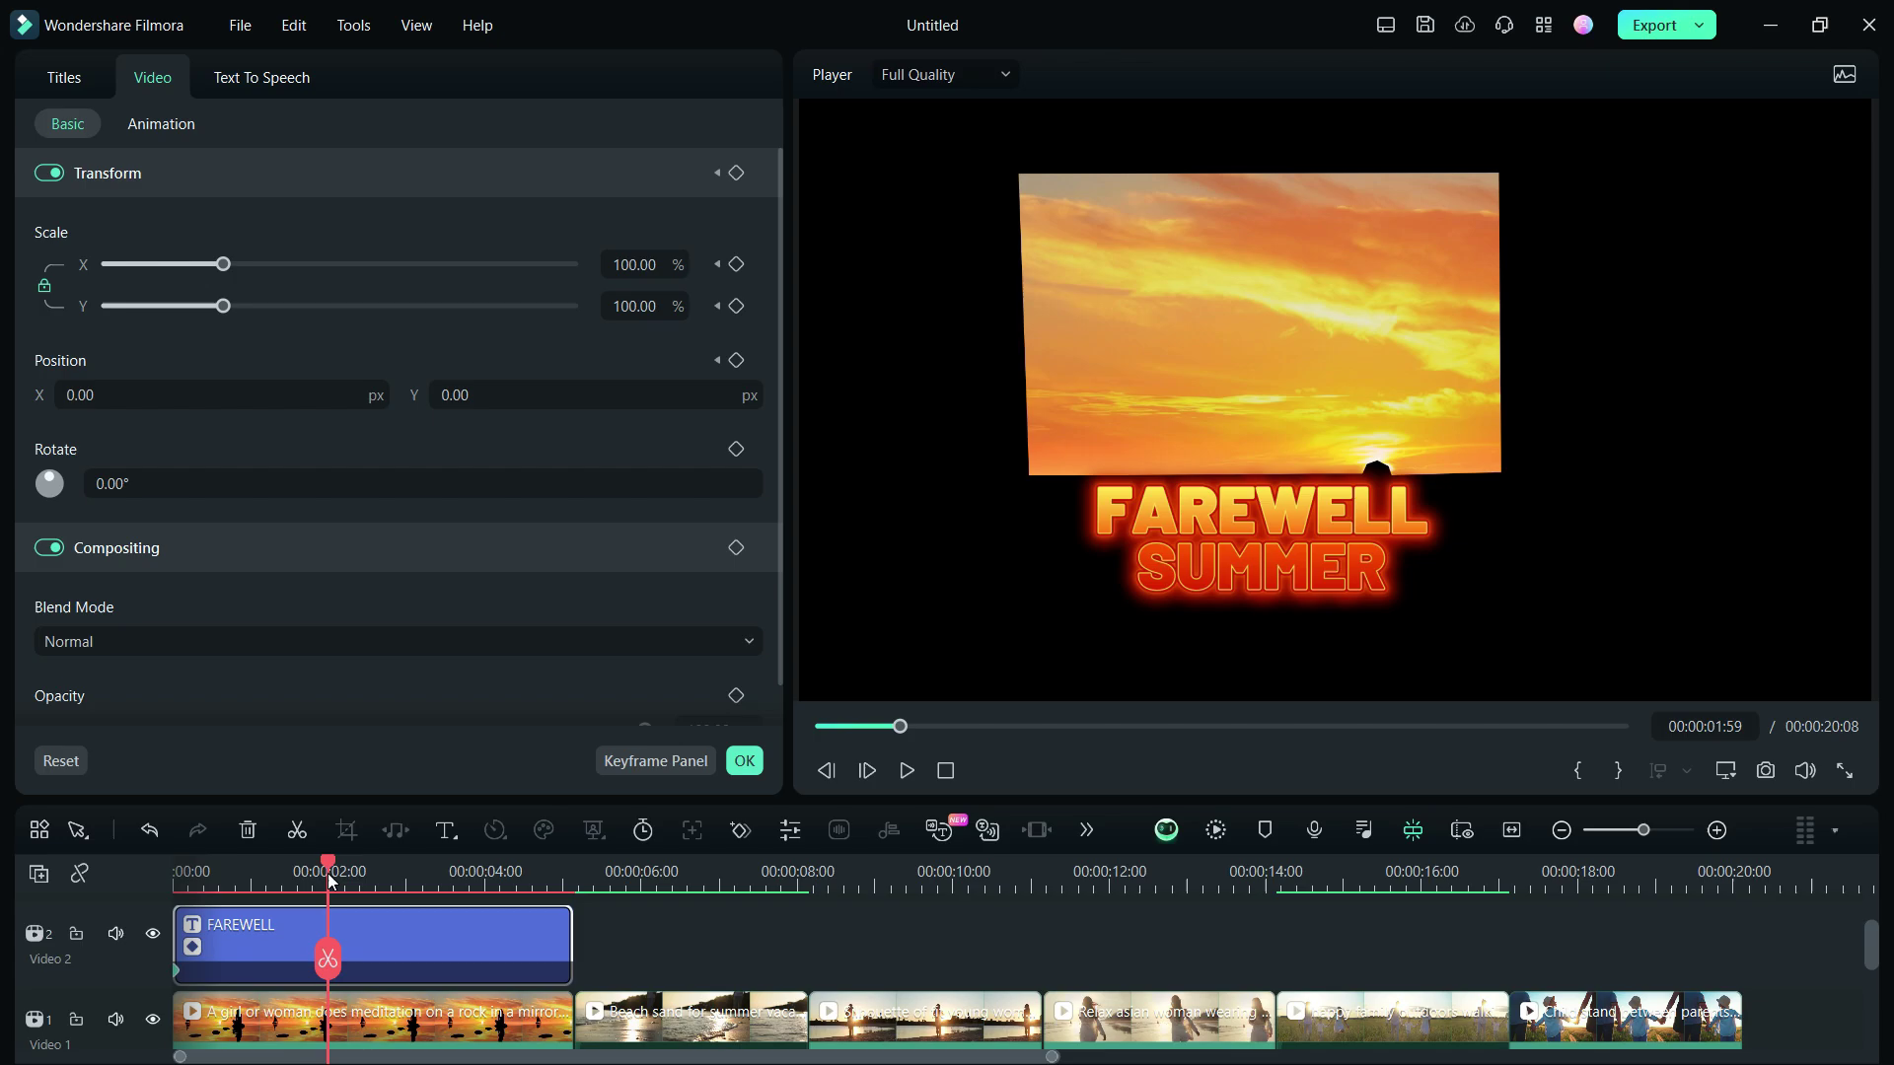
drag(484, 395, 602, 396)
click(745, 761)
drag(365, 922, 373, 863)
Step: At 00:00:02:37, invert the mask on the top sunset copy
click(378, 801)
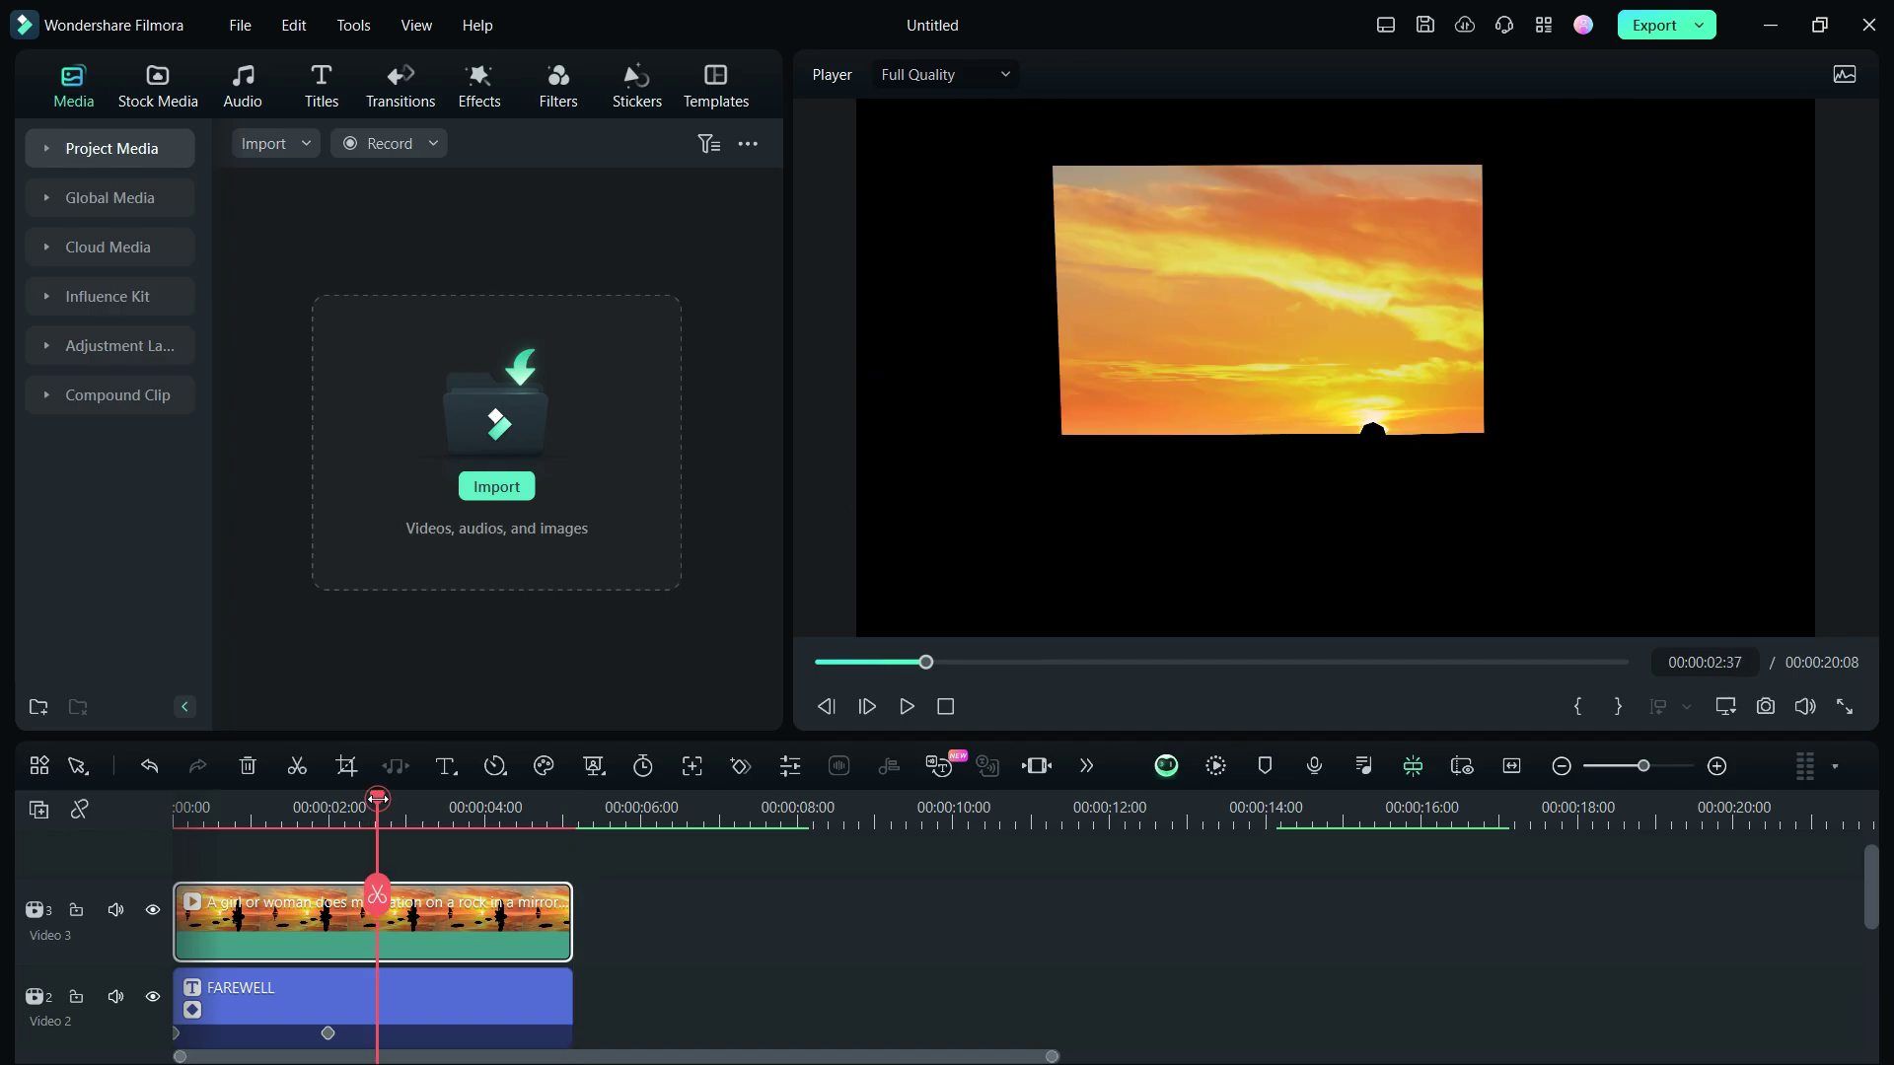
double_click(475, 925)
drag(778, 458, 772, 560)
click(738, 584)
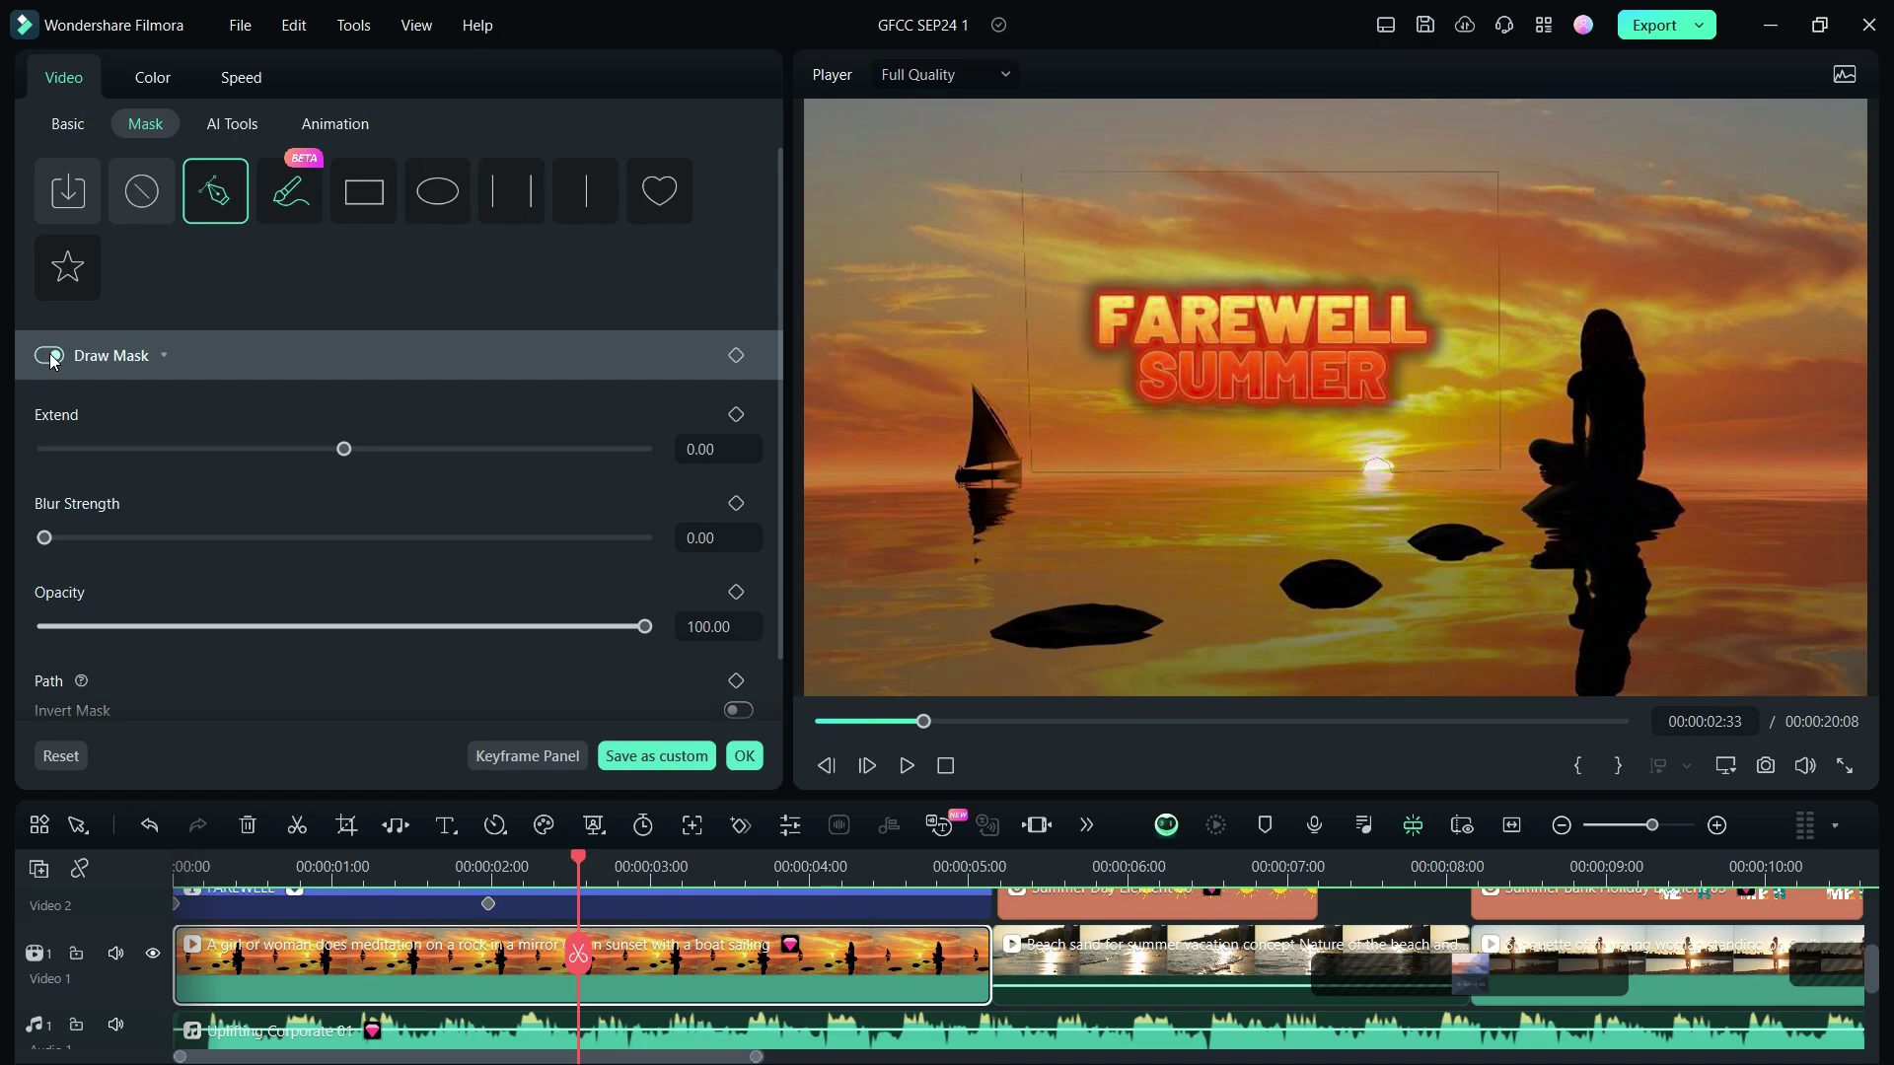
click(49, 355)
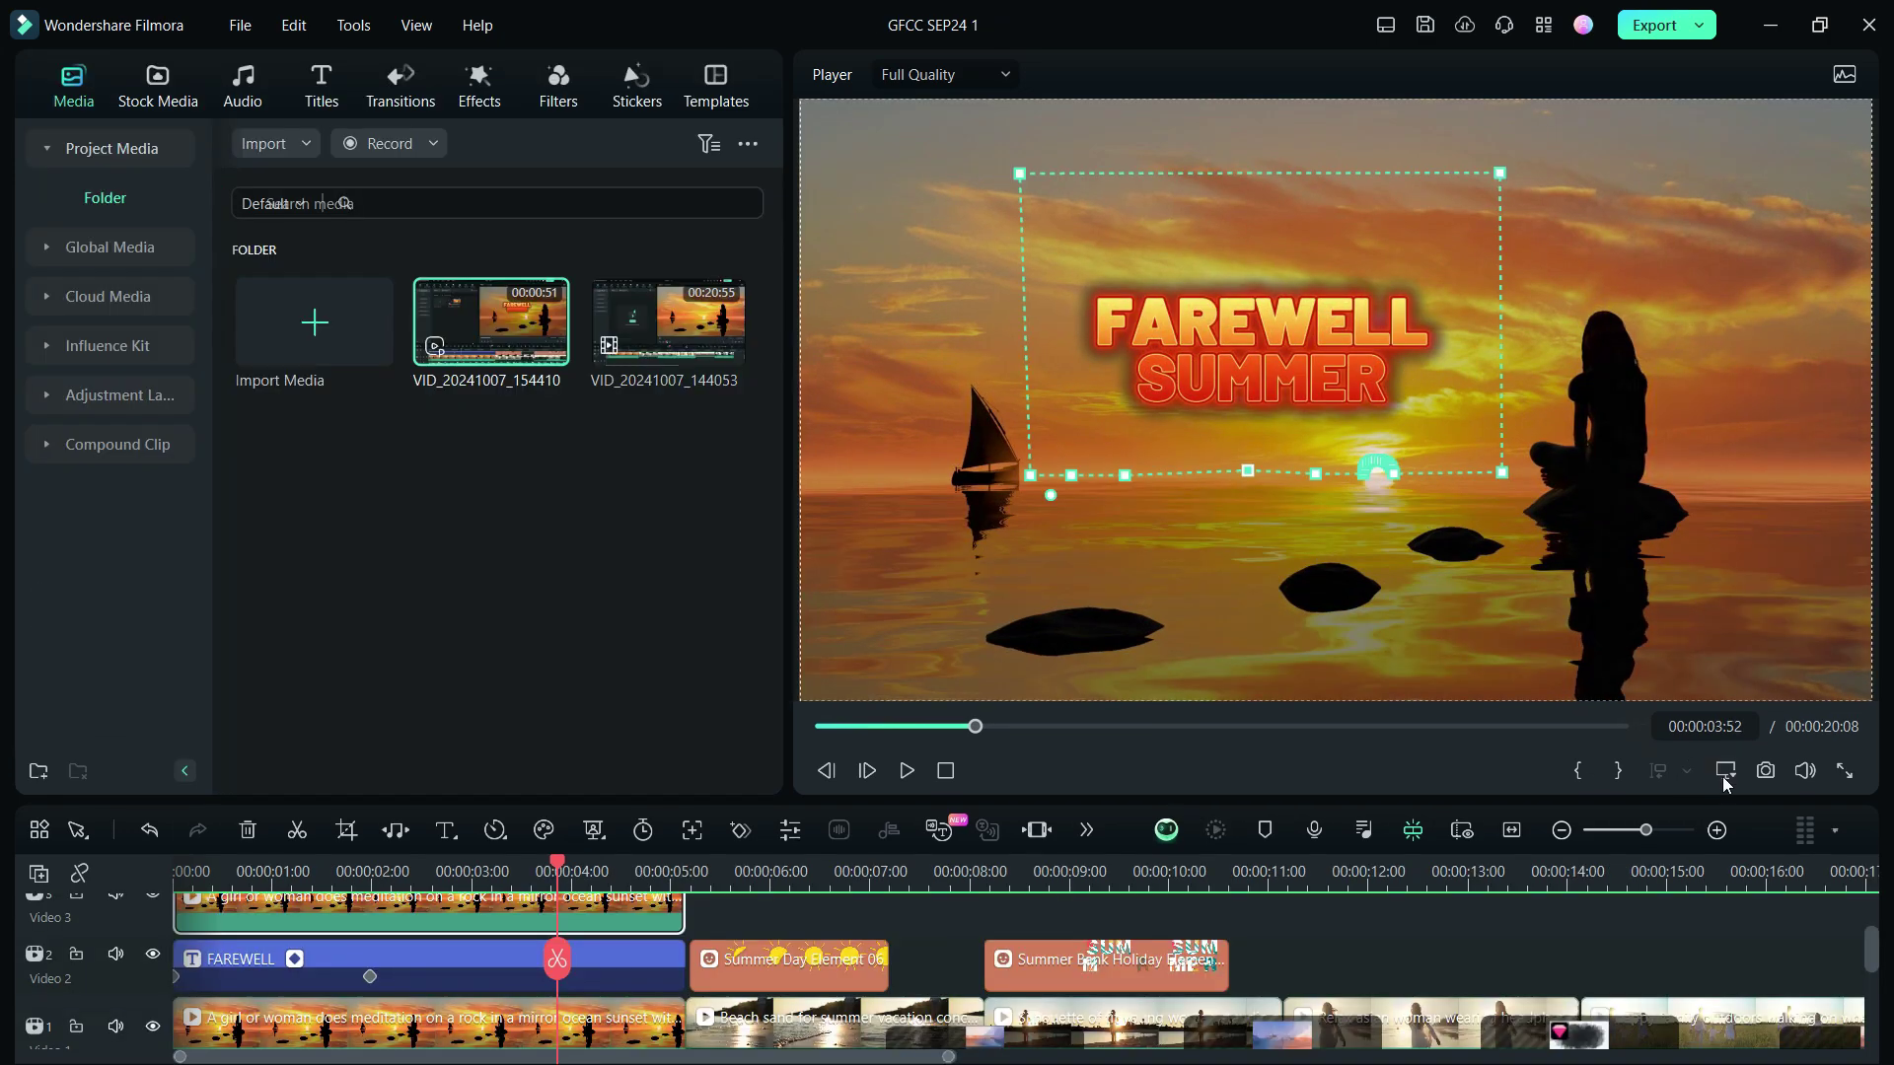
Step: Zoom the player to 200% and preview the title rising from the horizon
click(1724, 779)
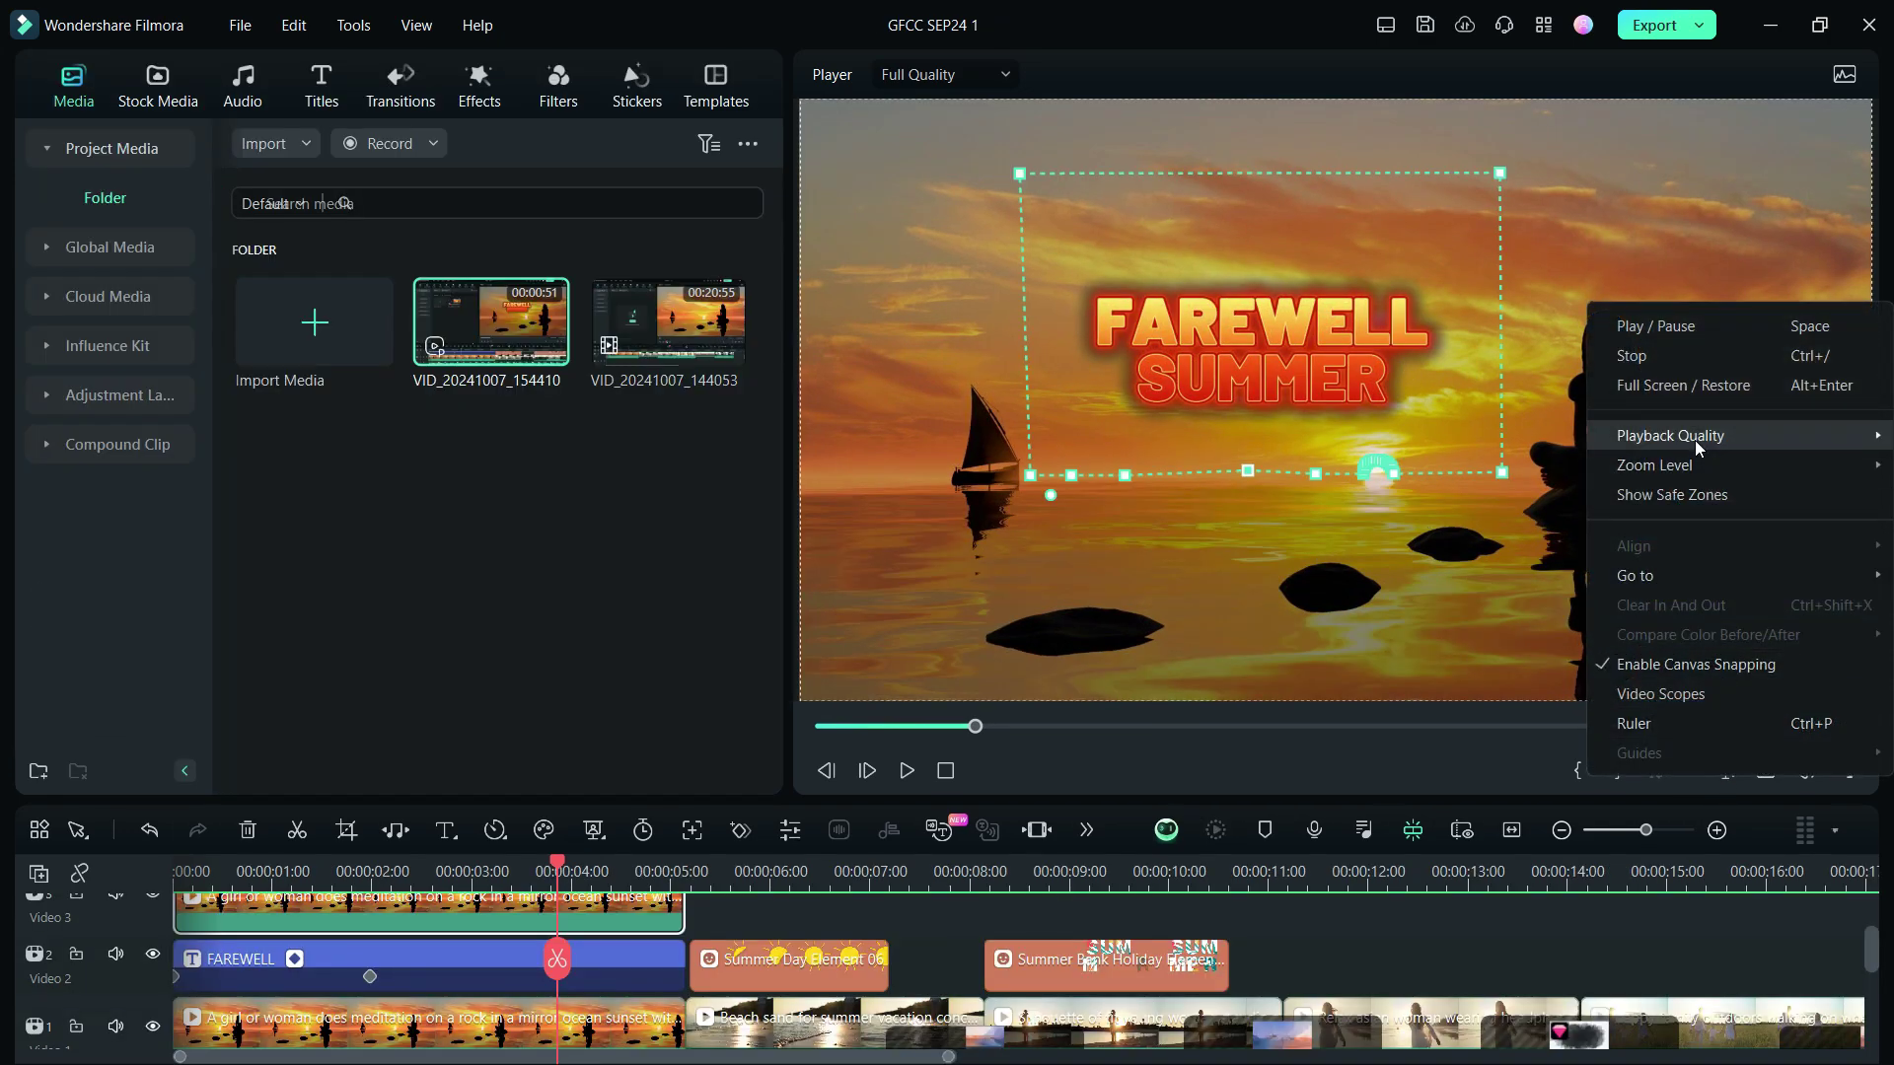
mouse_move(1642, 464)
click(1342, 643)
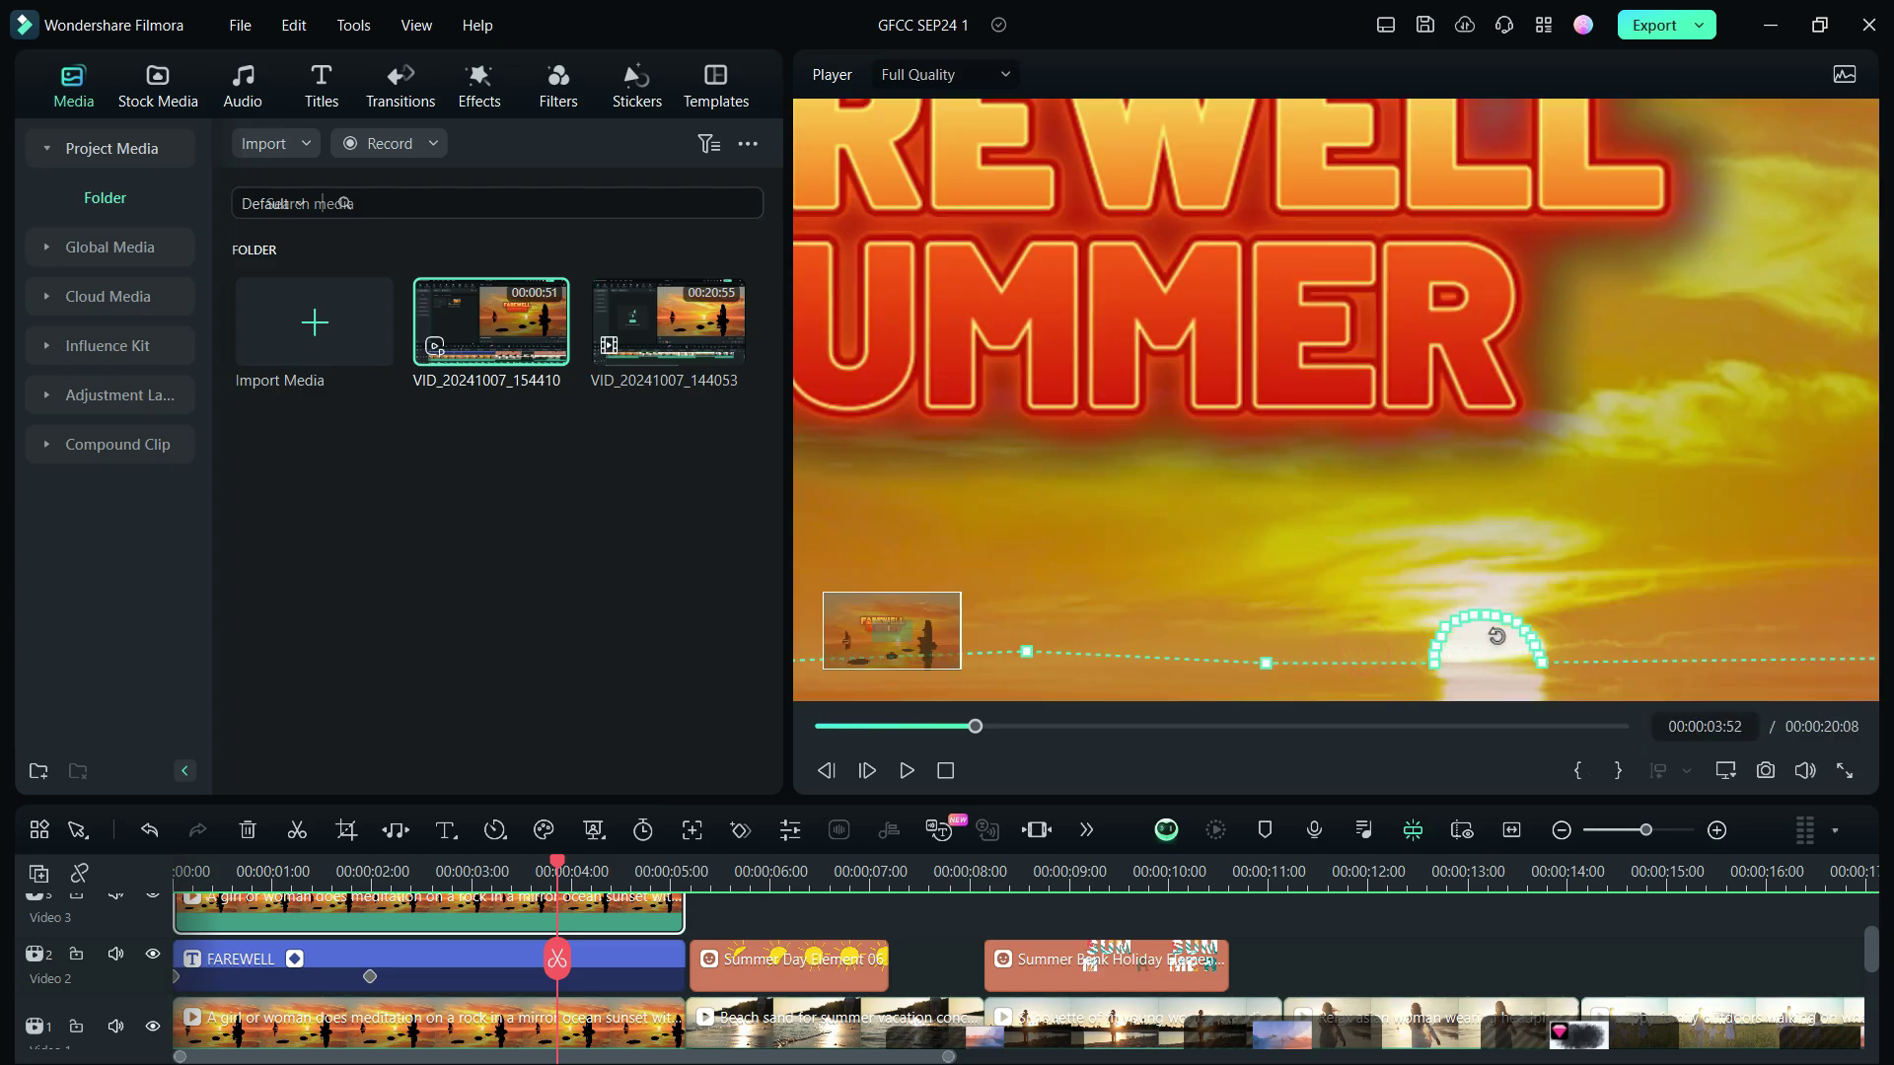
drag(817, 728, 880, 742)
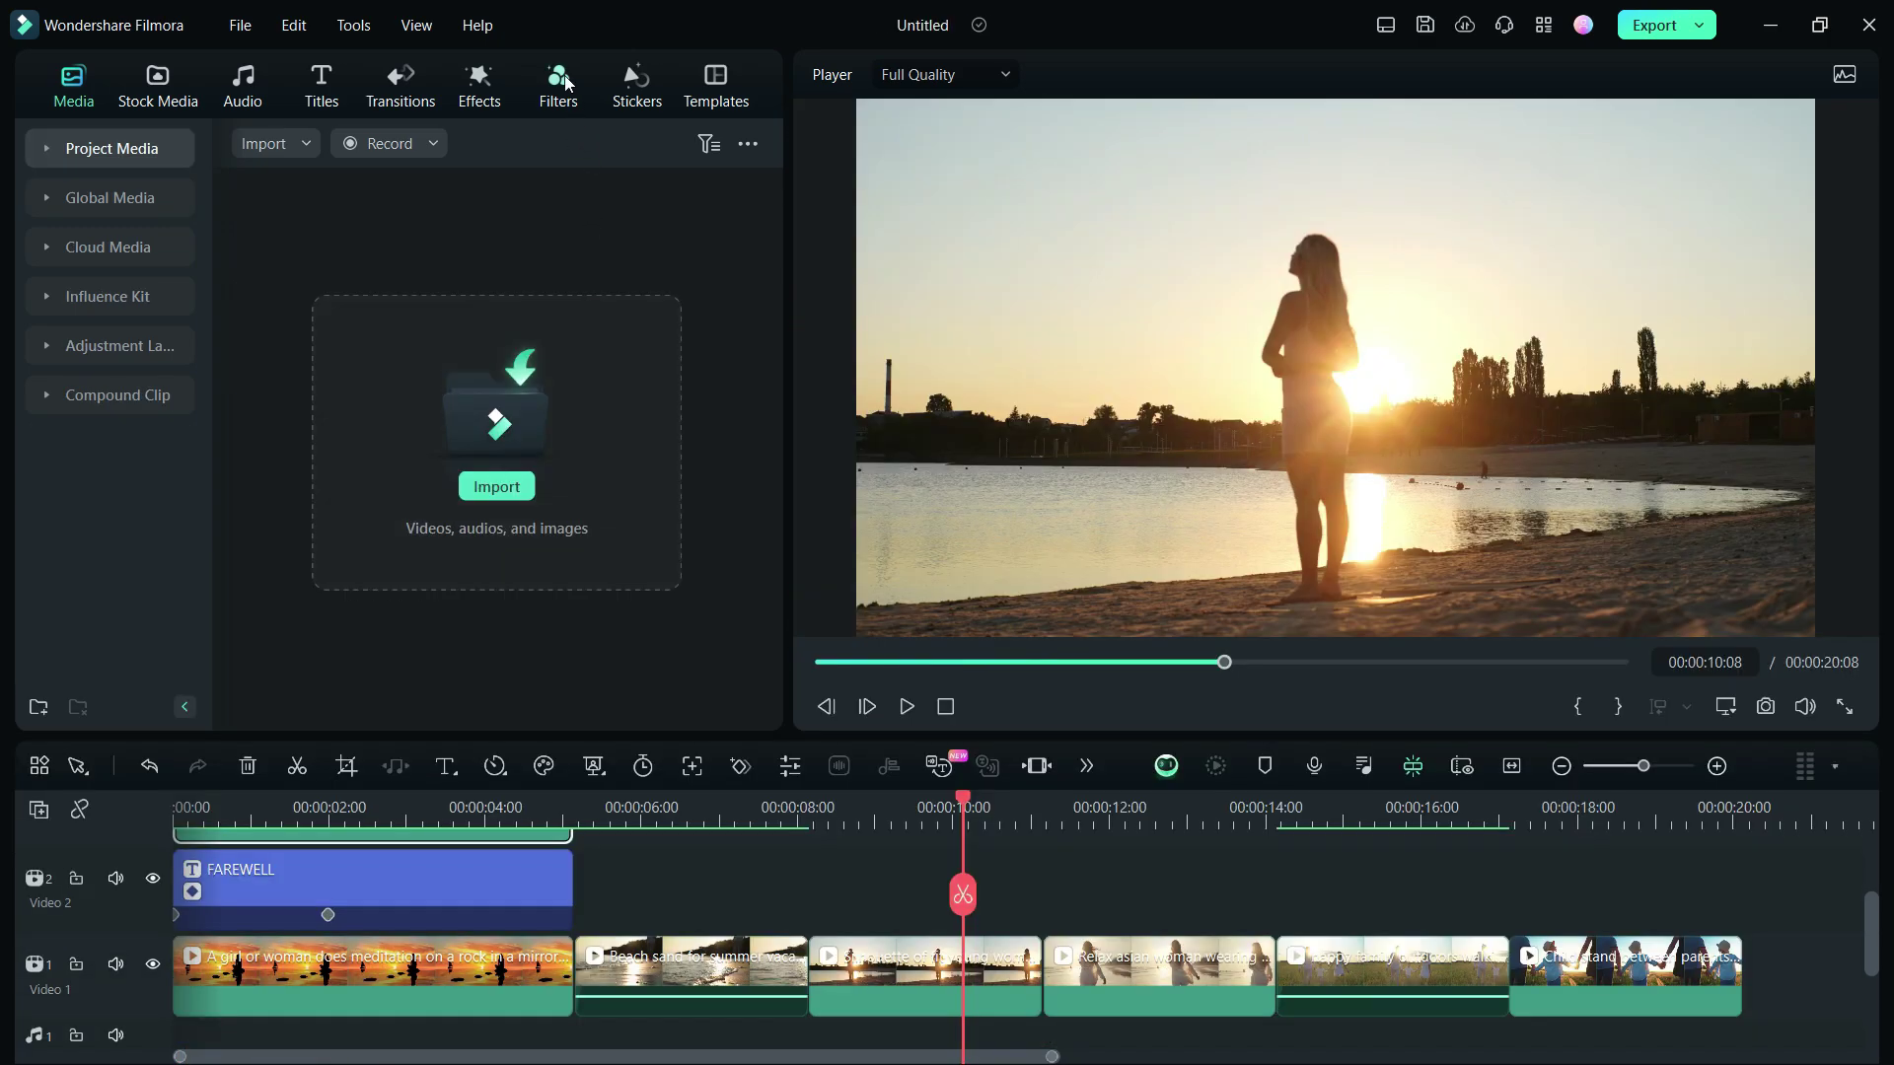
Step: Search filters for 'summer' and apply Summer Filter 10 and Summer Earth to timeline clips
click(559, 84)
click(382, 141)
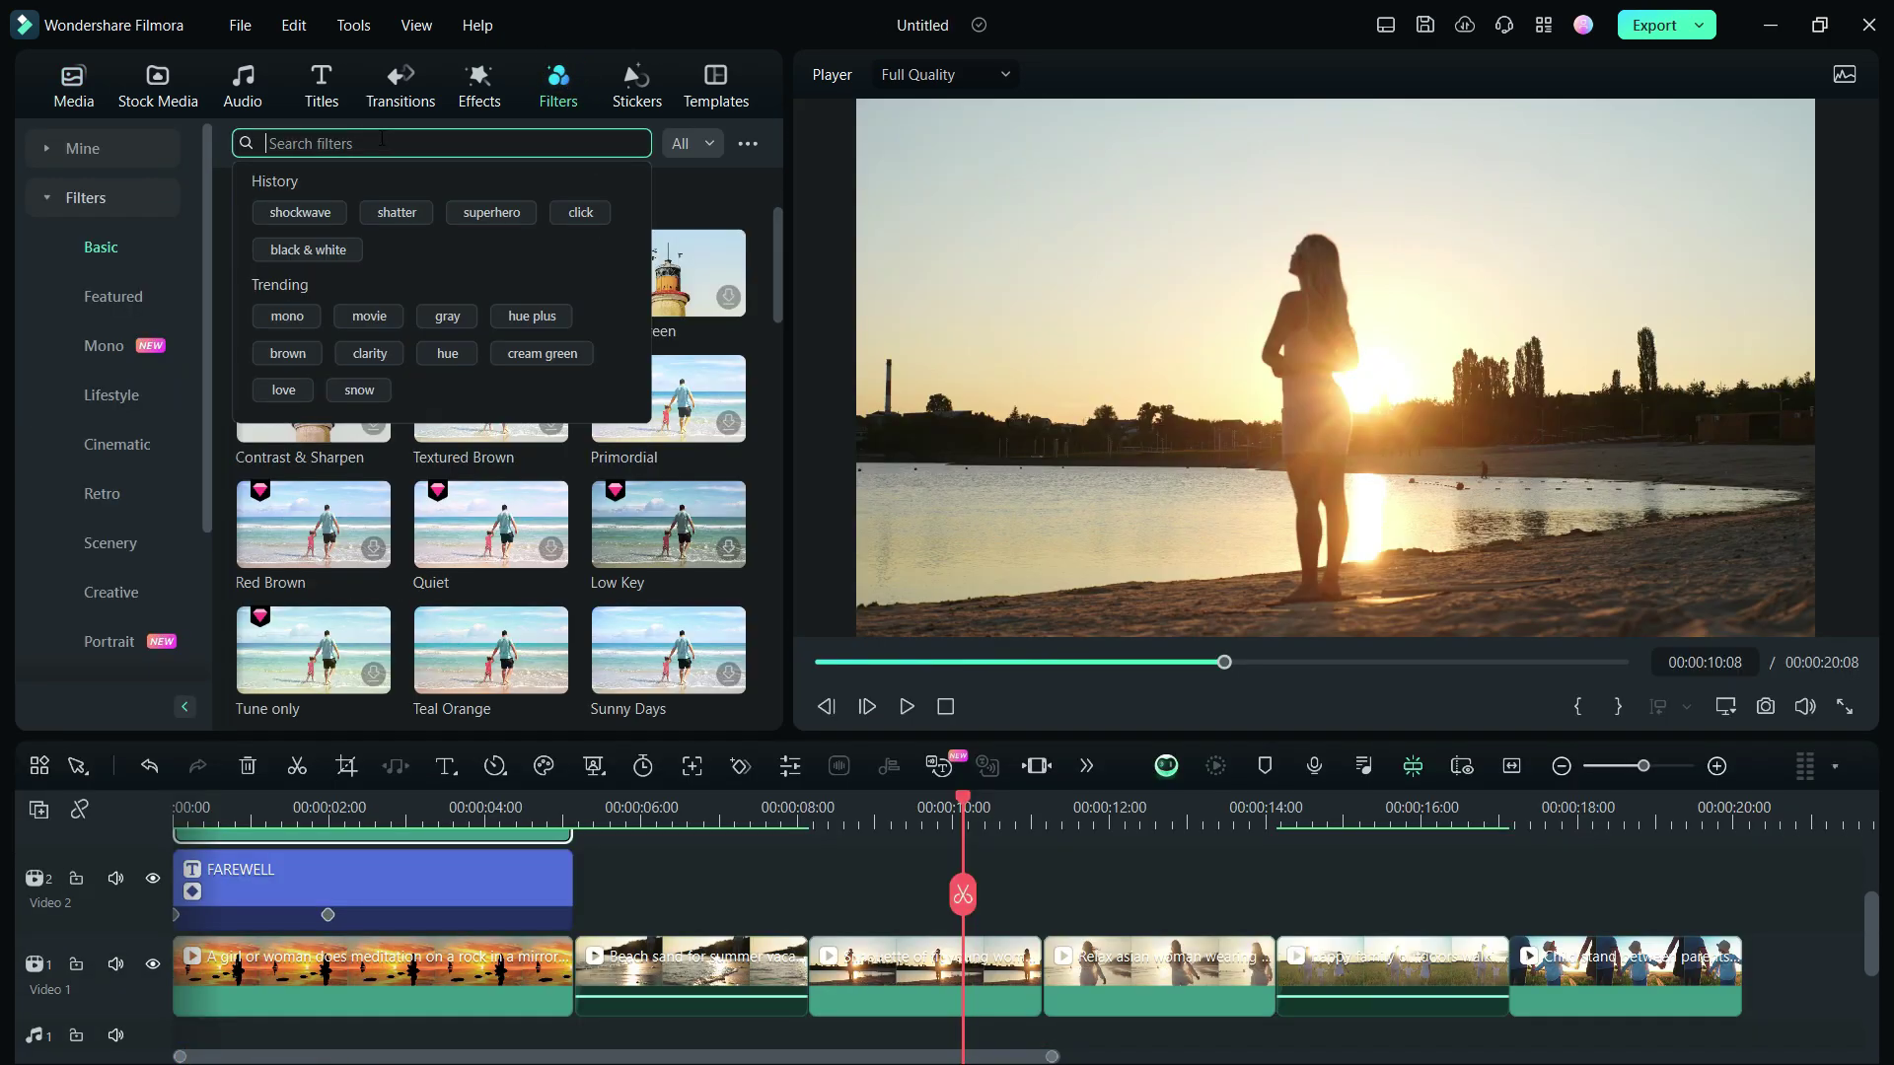
key(Return)
click(306, 240)
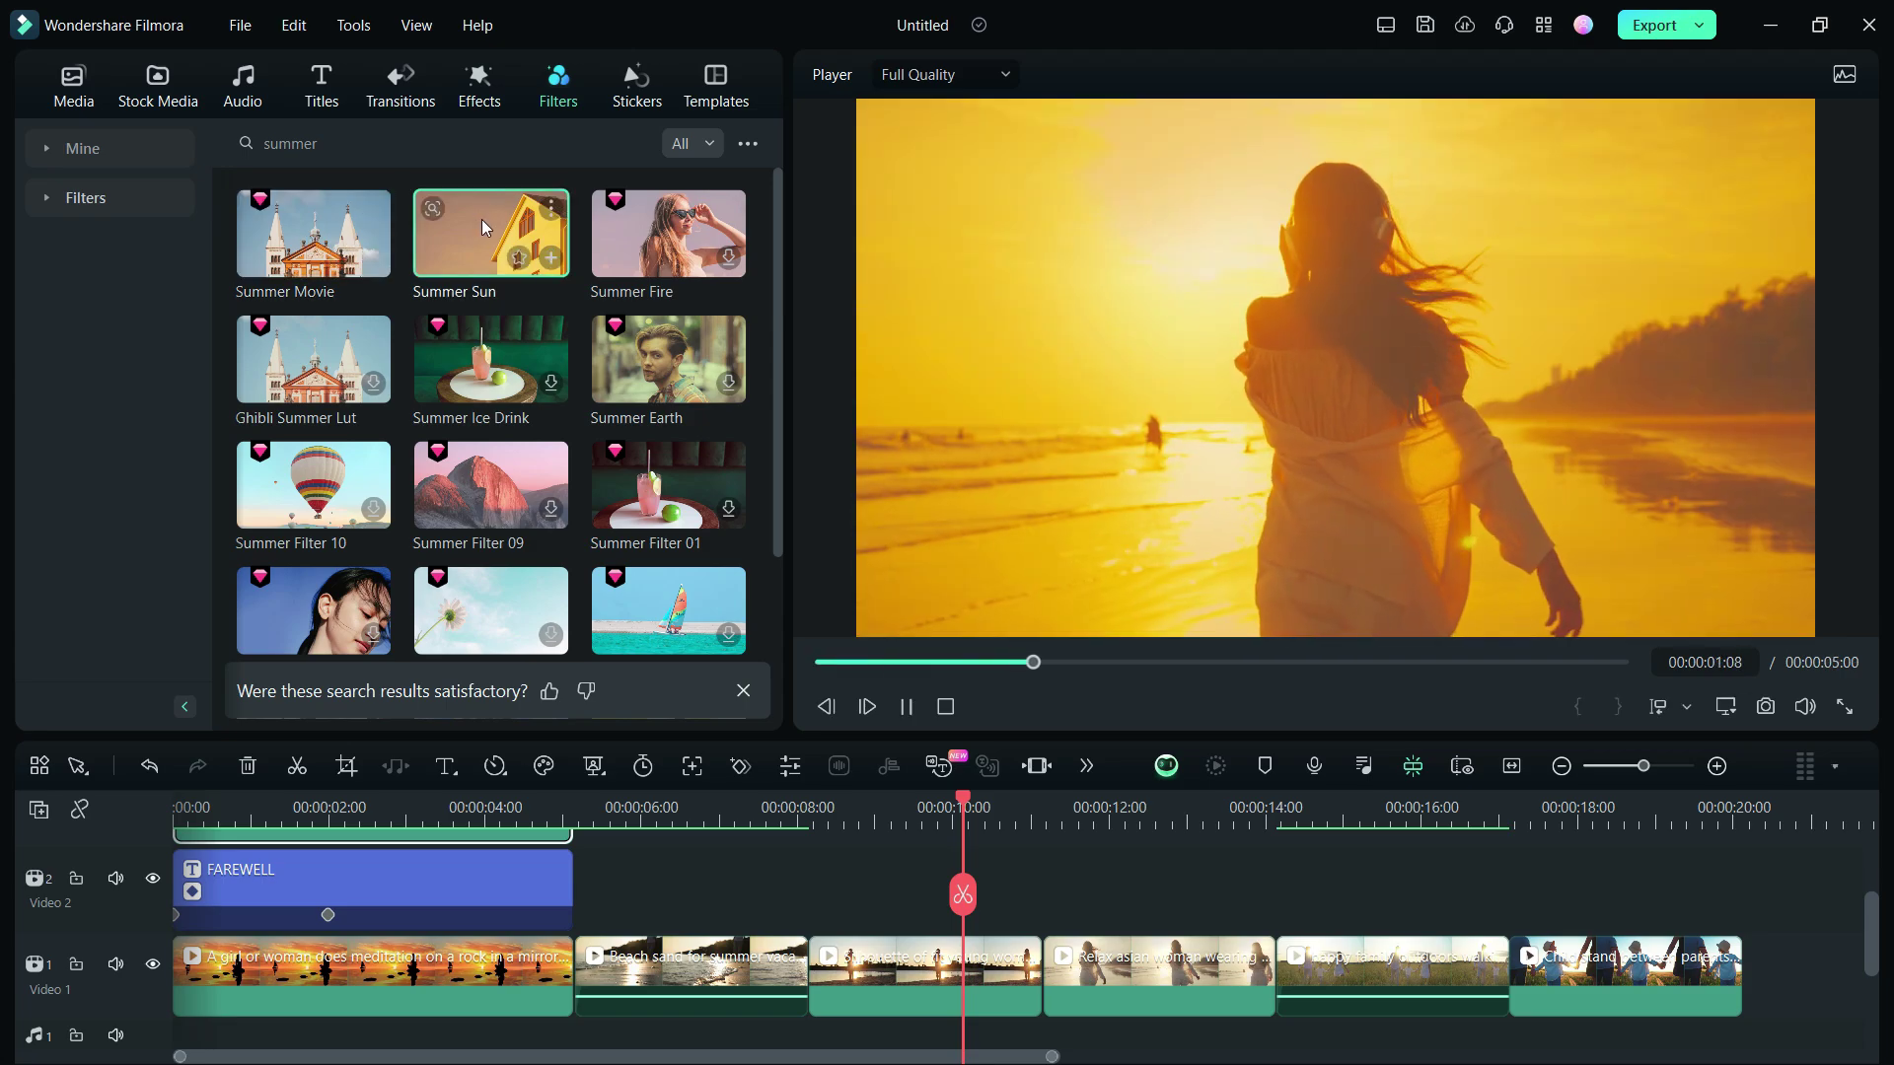
click(663, 353)
click(307, 490)
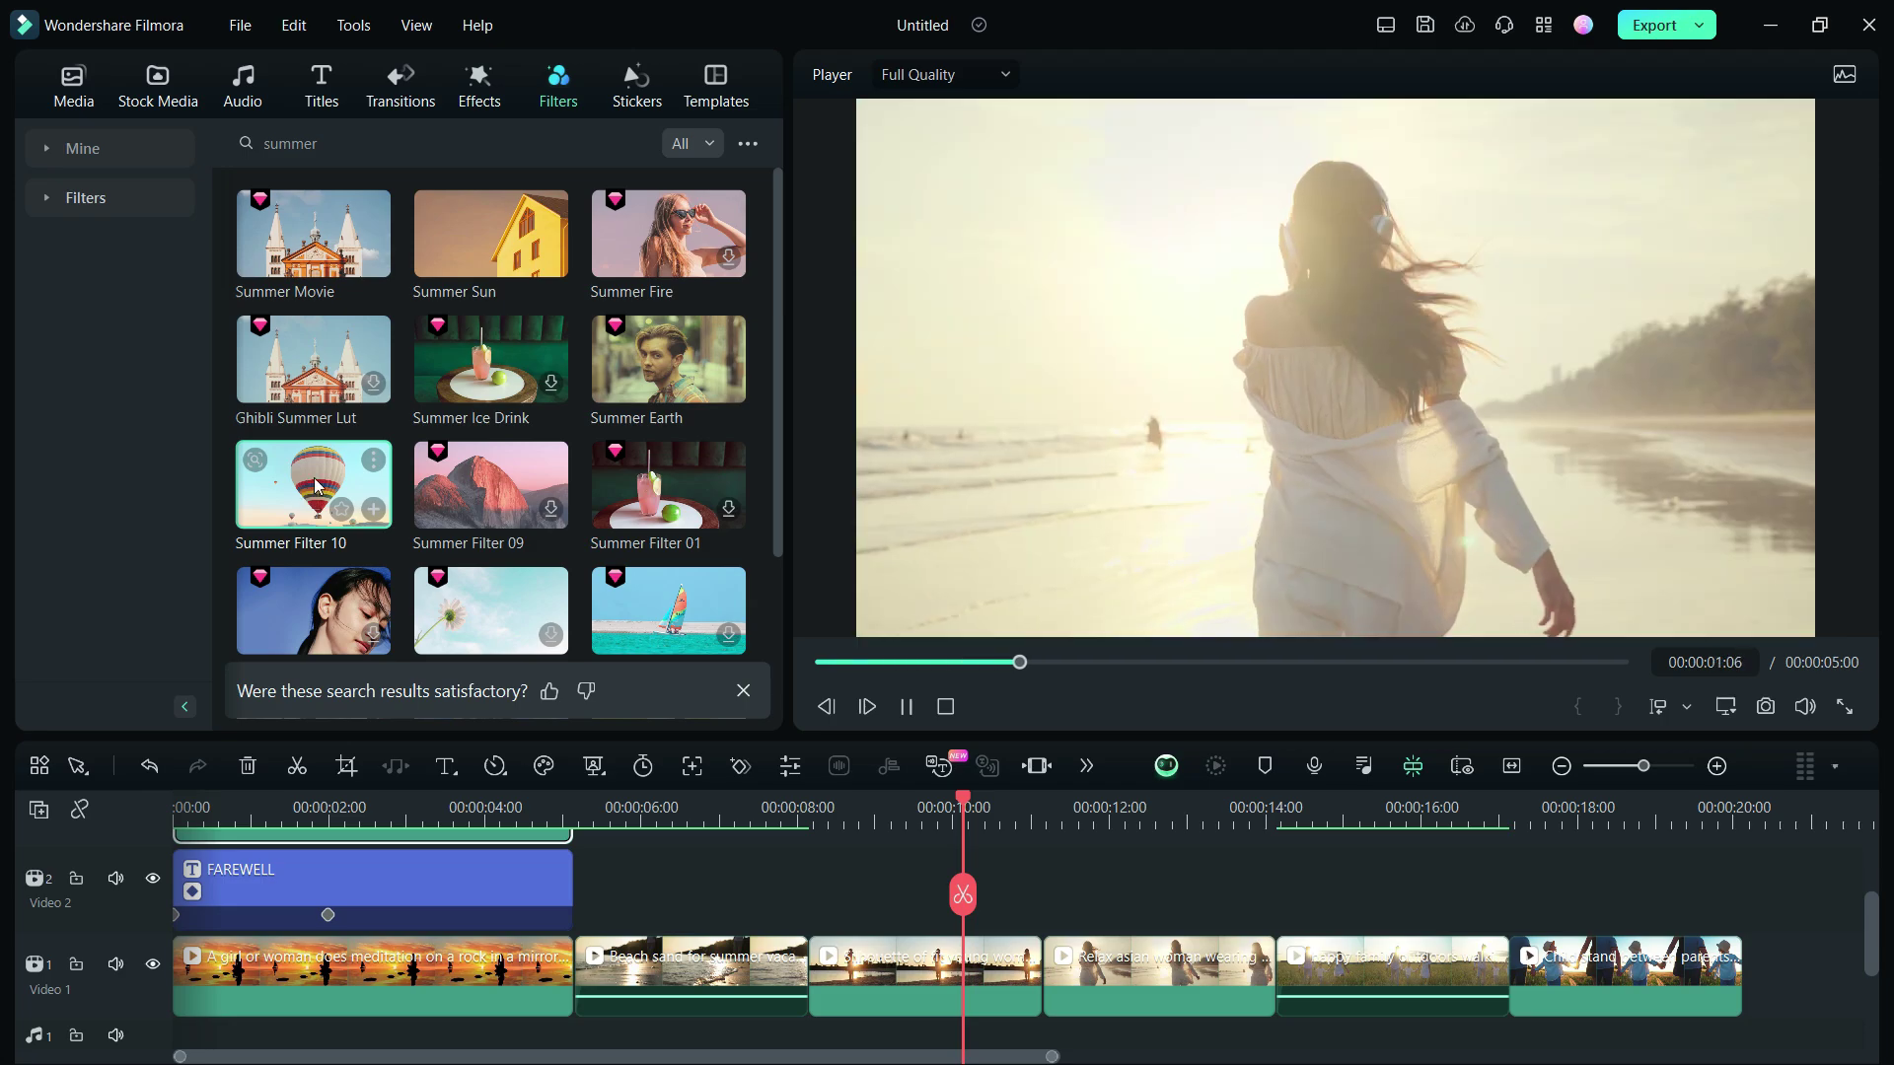
drag(308, 490, 634, 997)
drag(651, 380, 1480, 971)
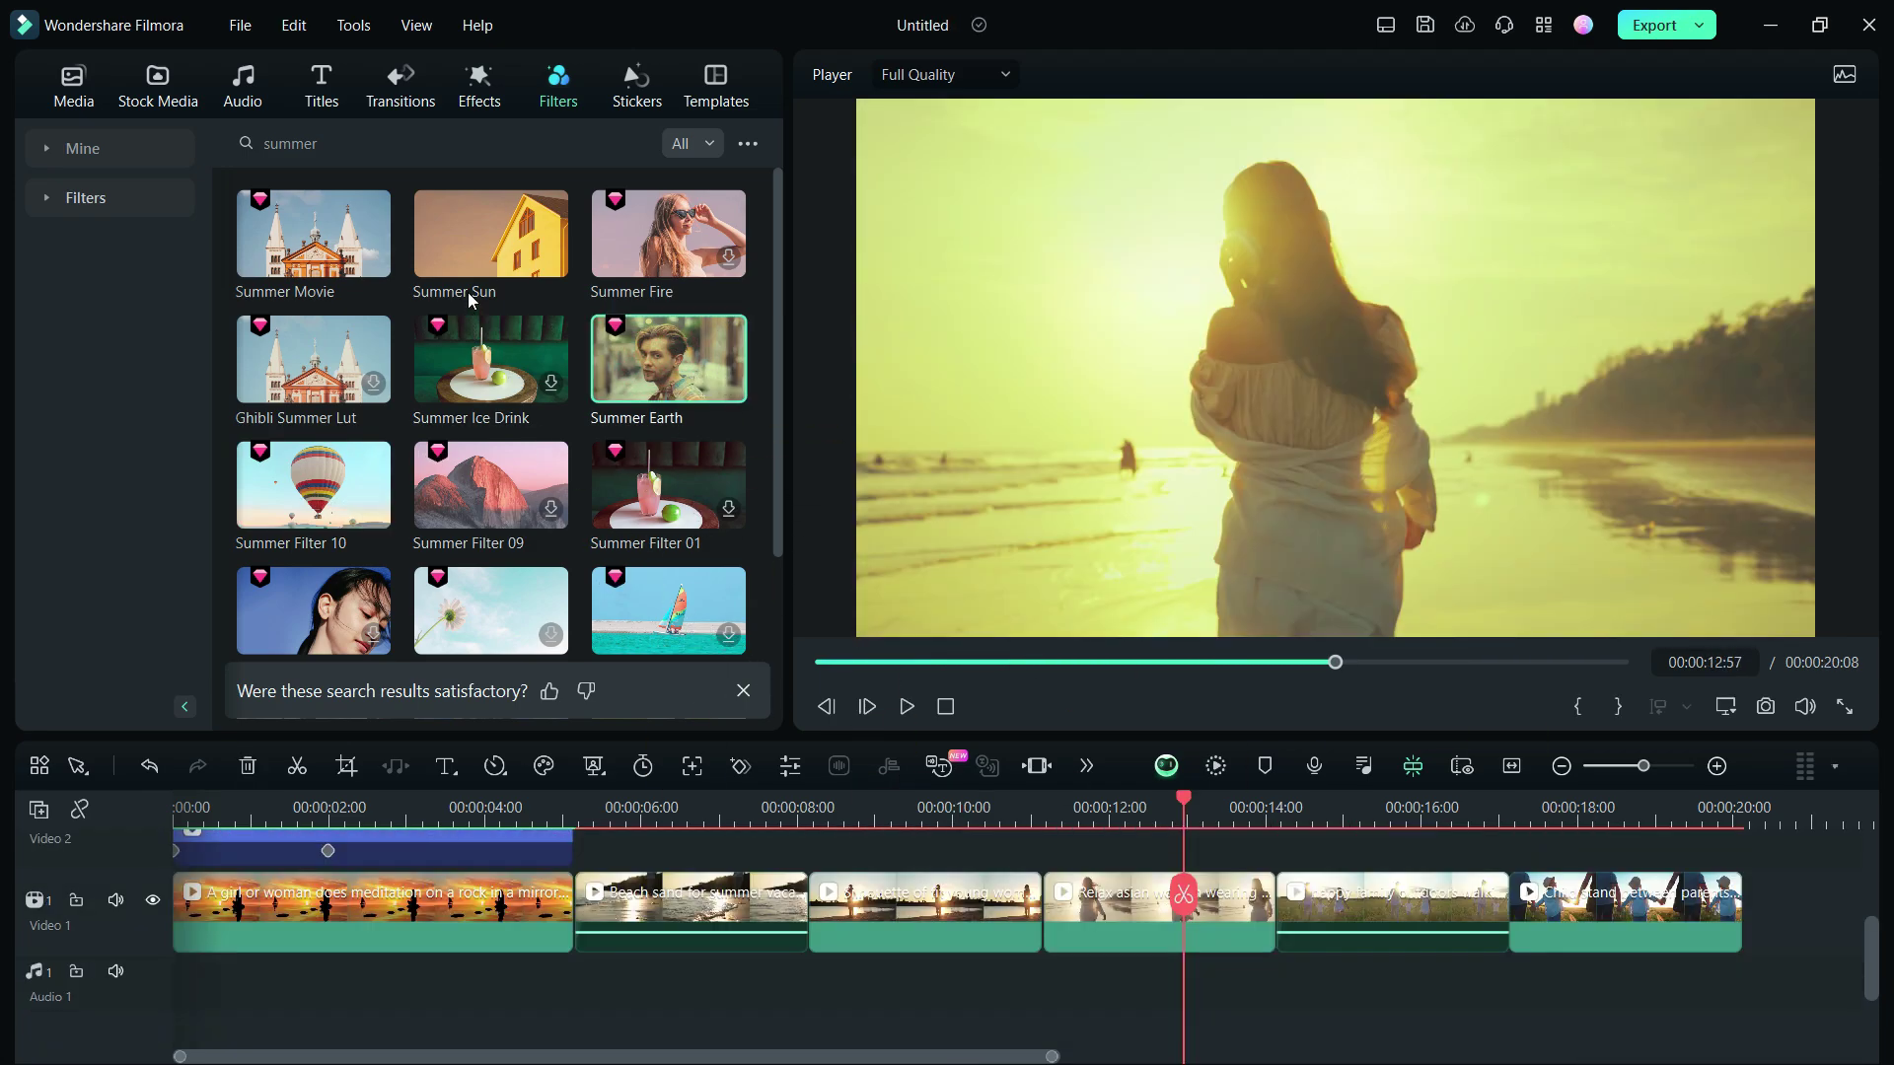
Step: Search transitions for 'travel journal', preview the results and Tropical Waves, and choose Travel Journal
click(407, 91)
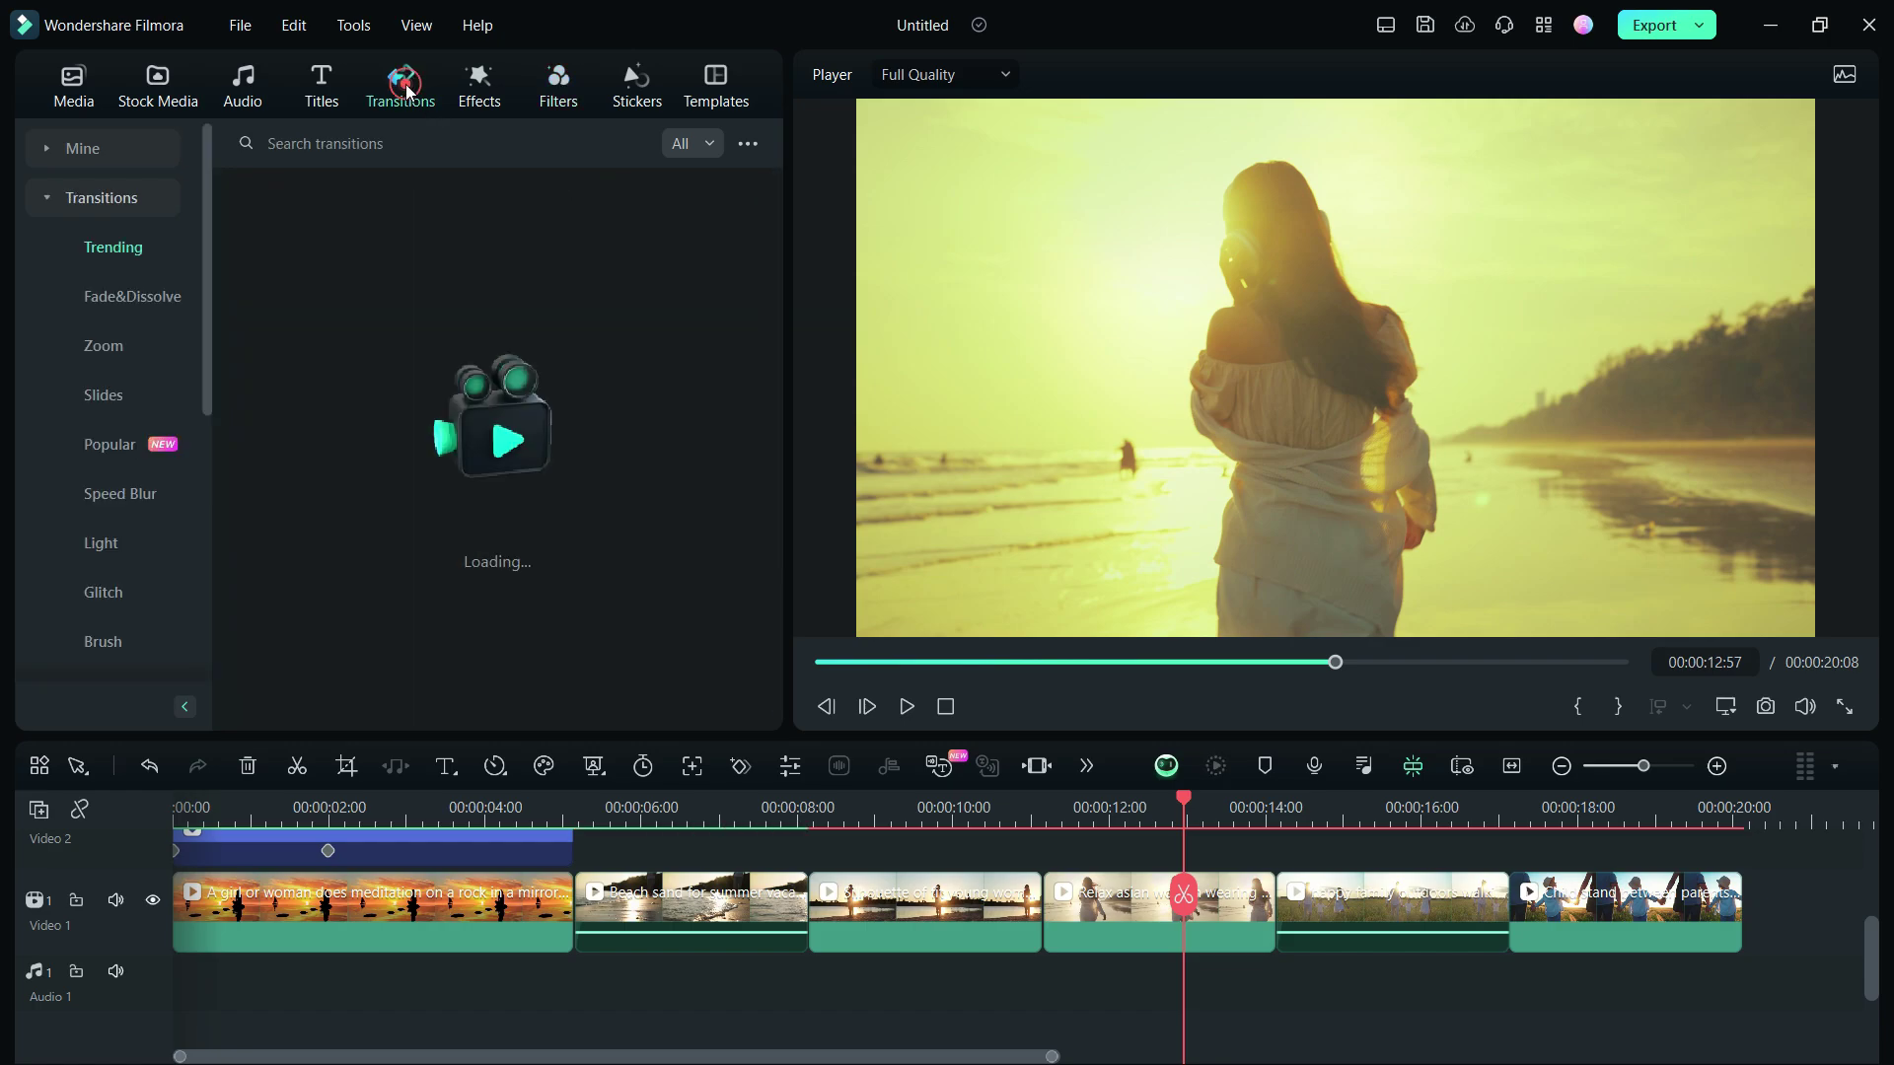
click(394, 144)
text(travel journal)
key(Return)
click(483, 227)
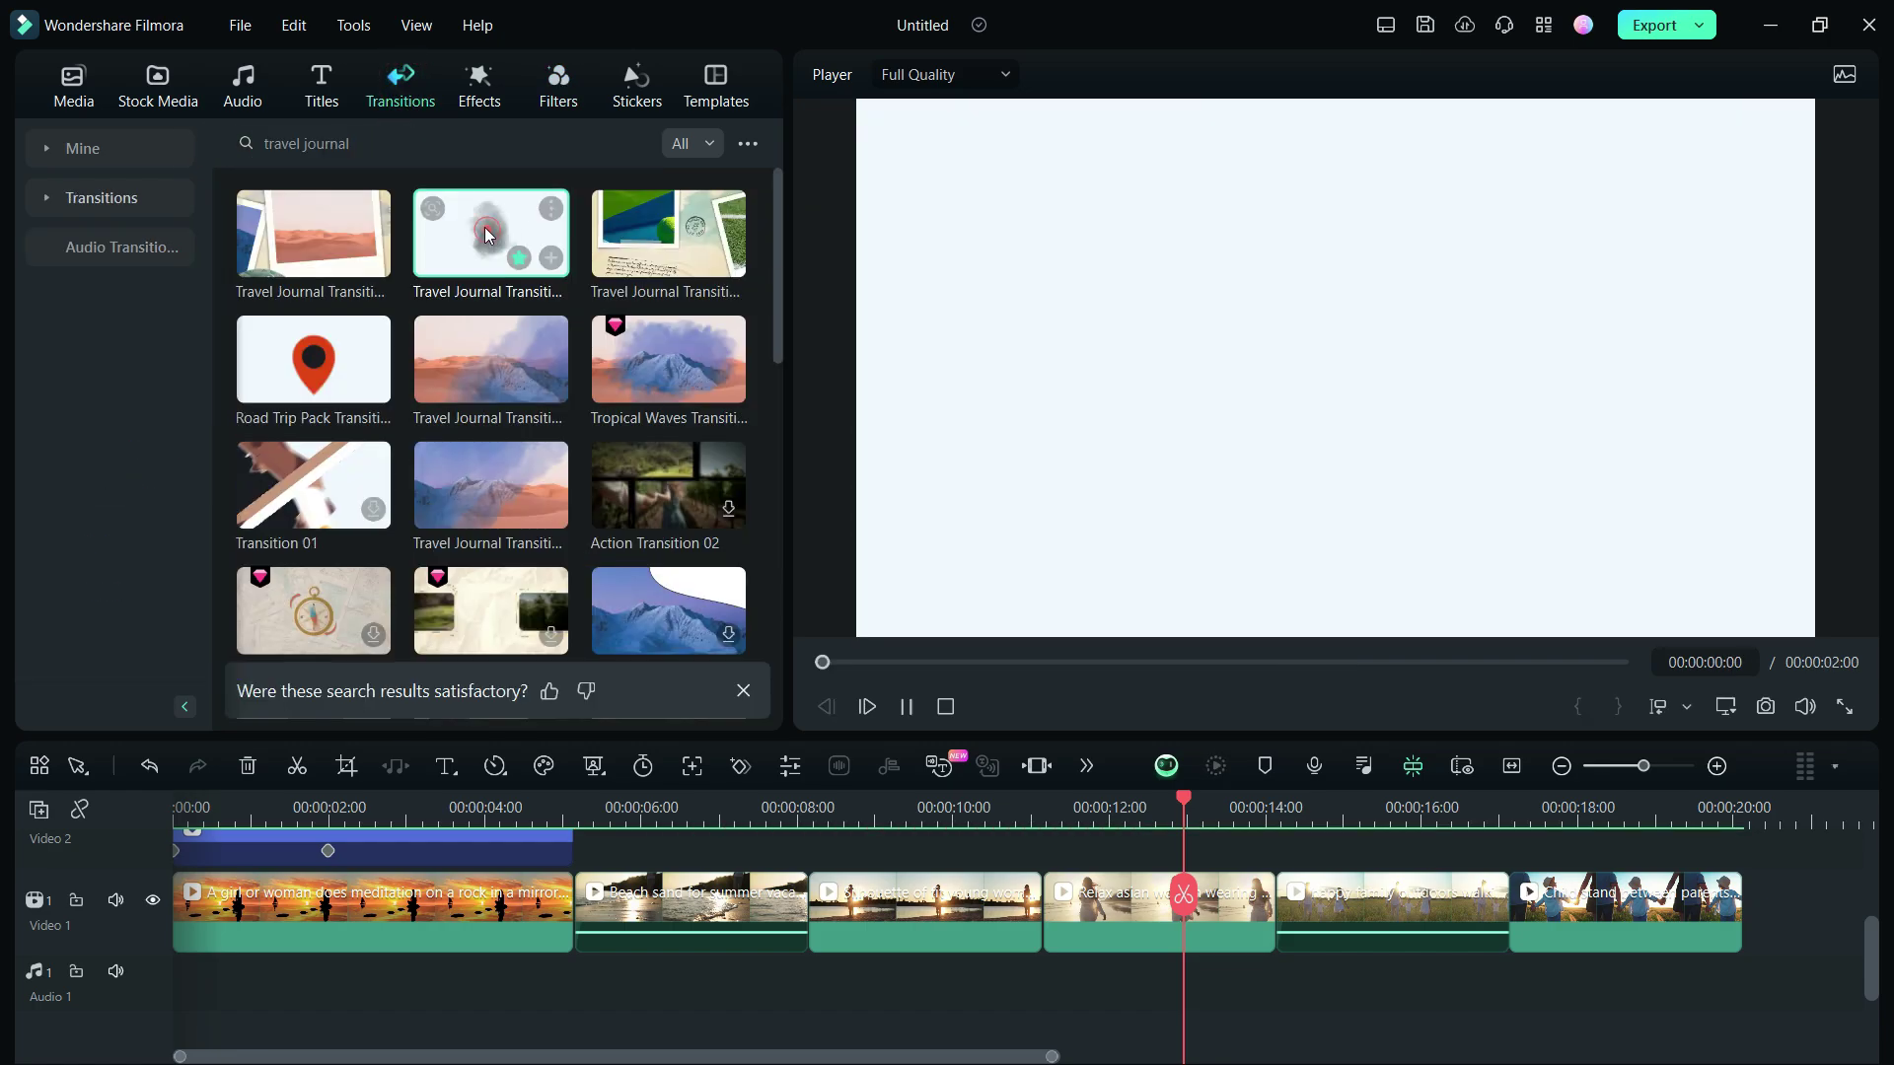
click(469, 360)
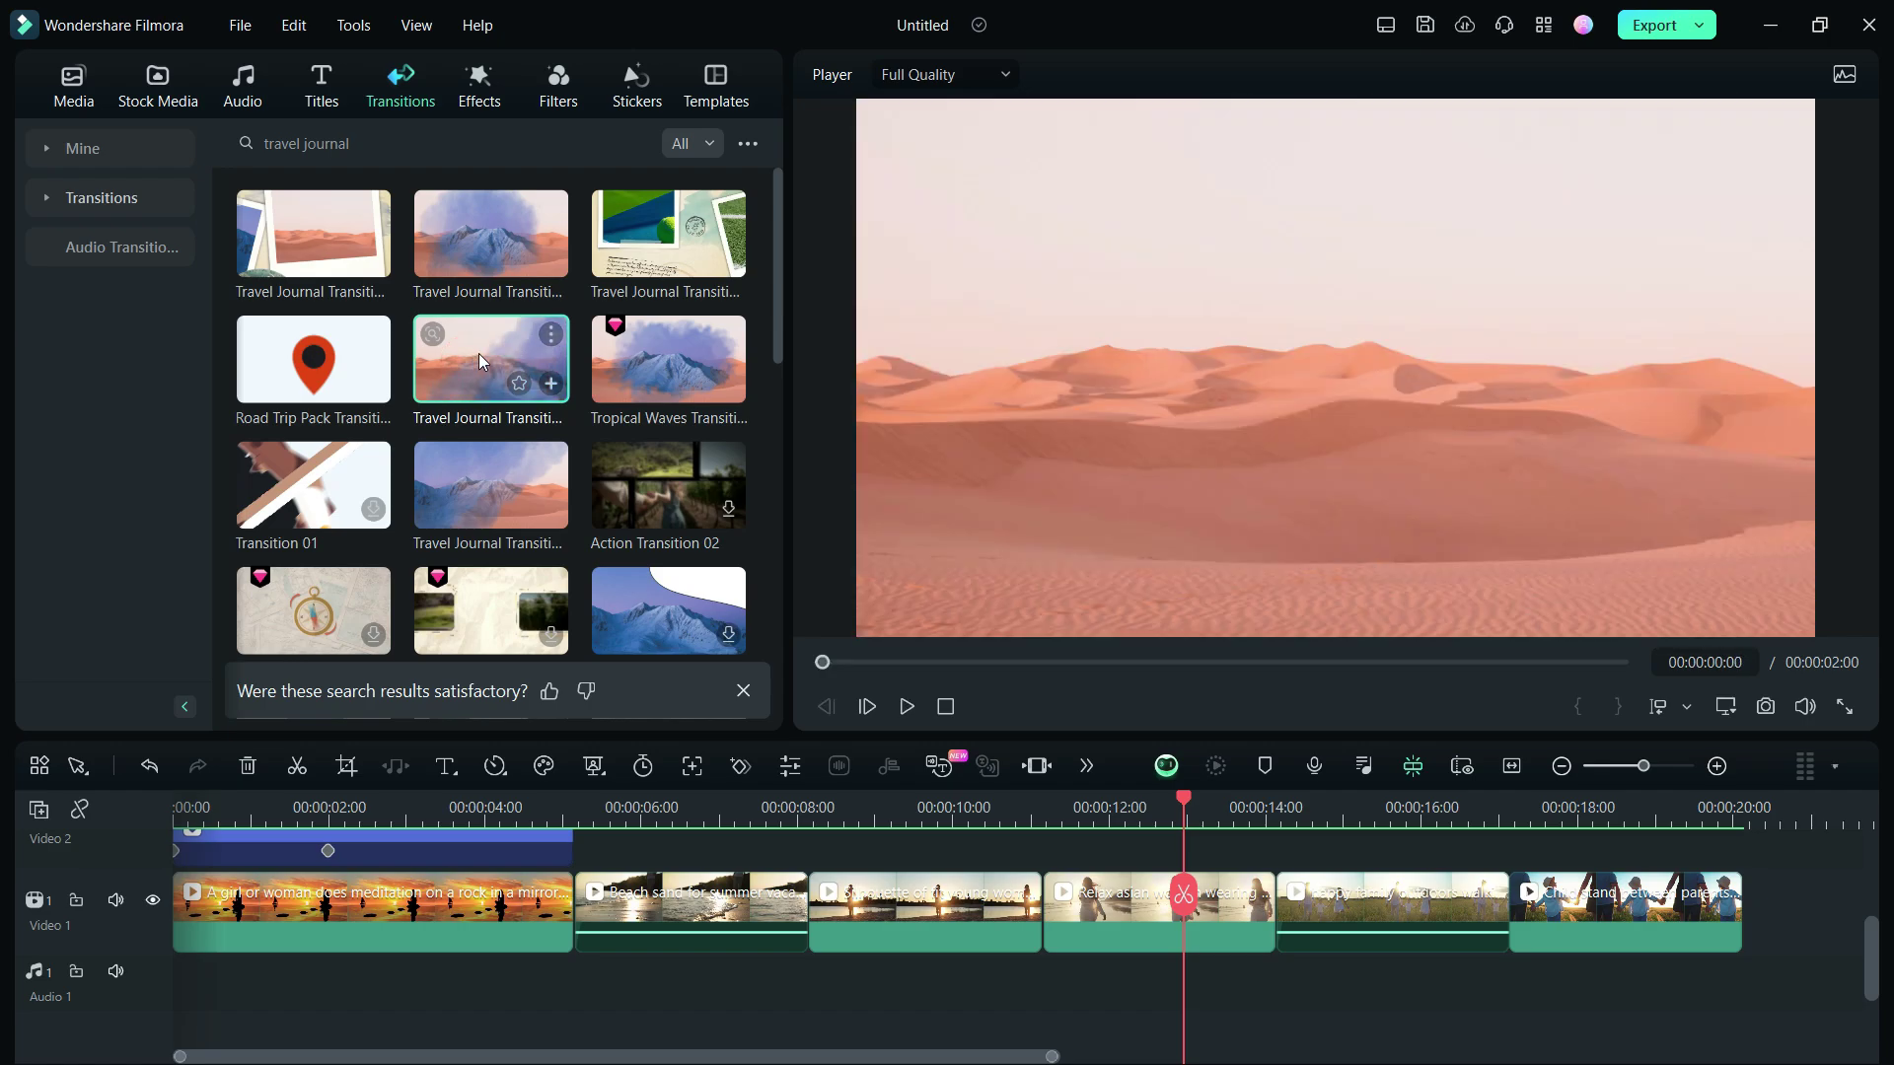
click(669, 358)
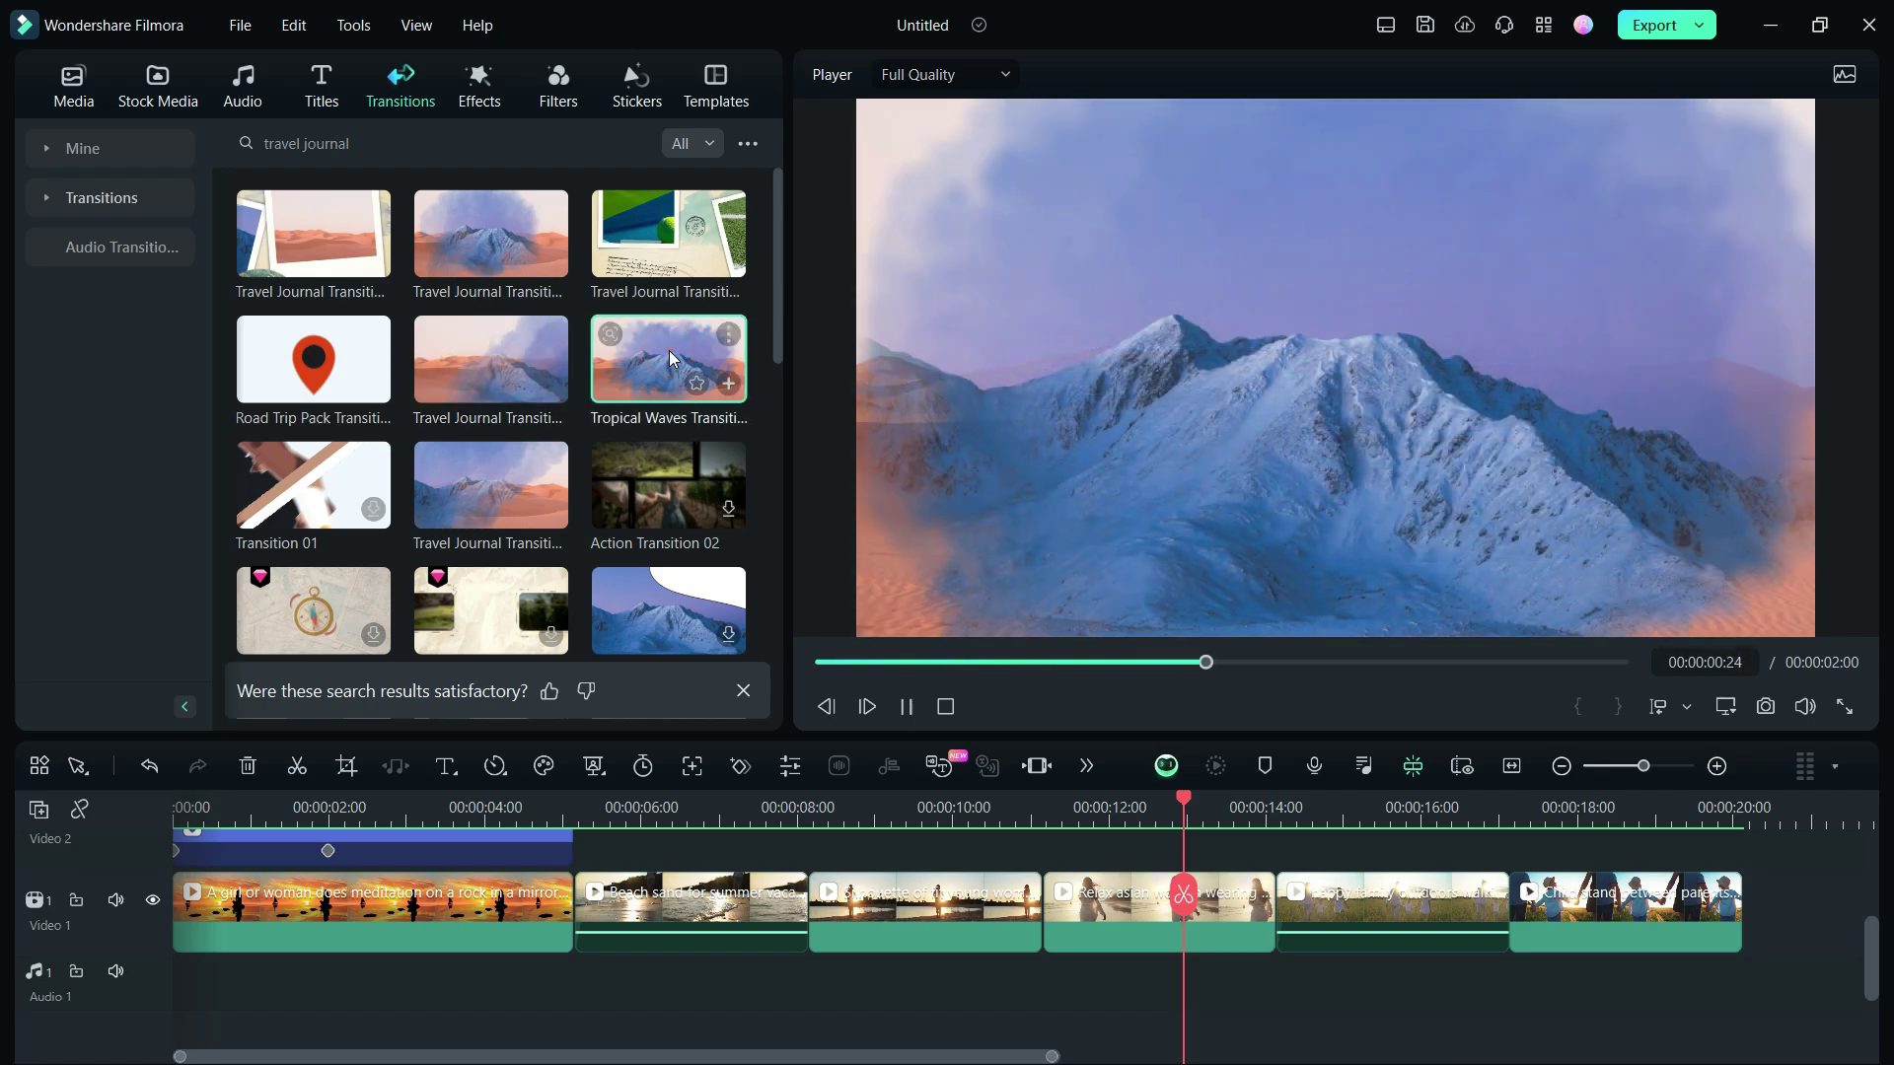
click(523, 219)
Step: Search stickers for 'summer', place the sun sticker on the overlay track, and play it back
click(638, 79)
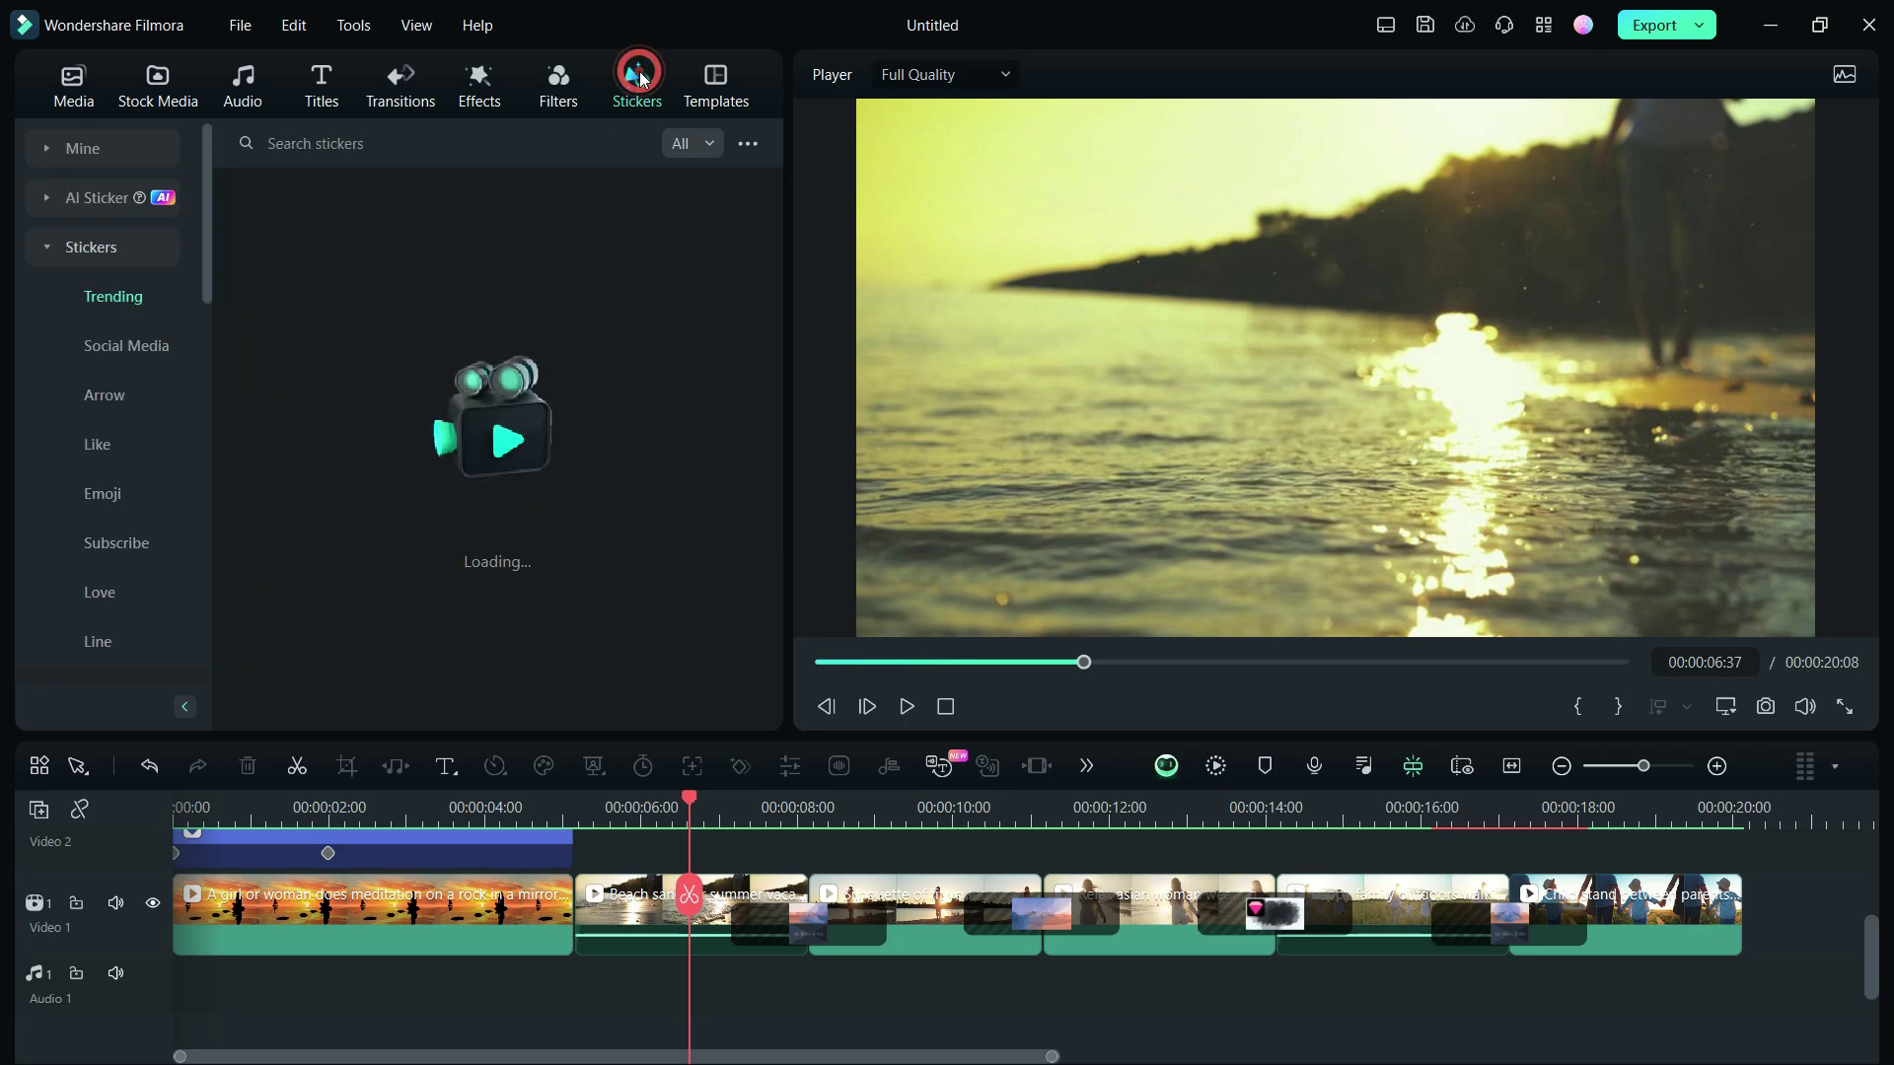
click(366, 145)
text(summer)
key(Return)
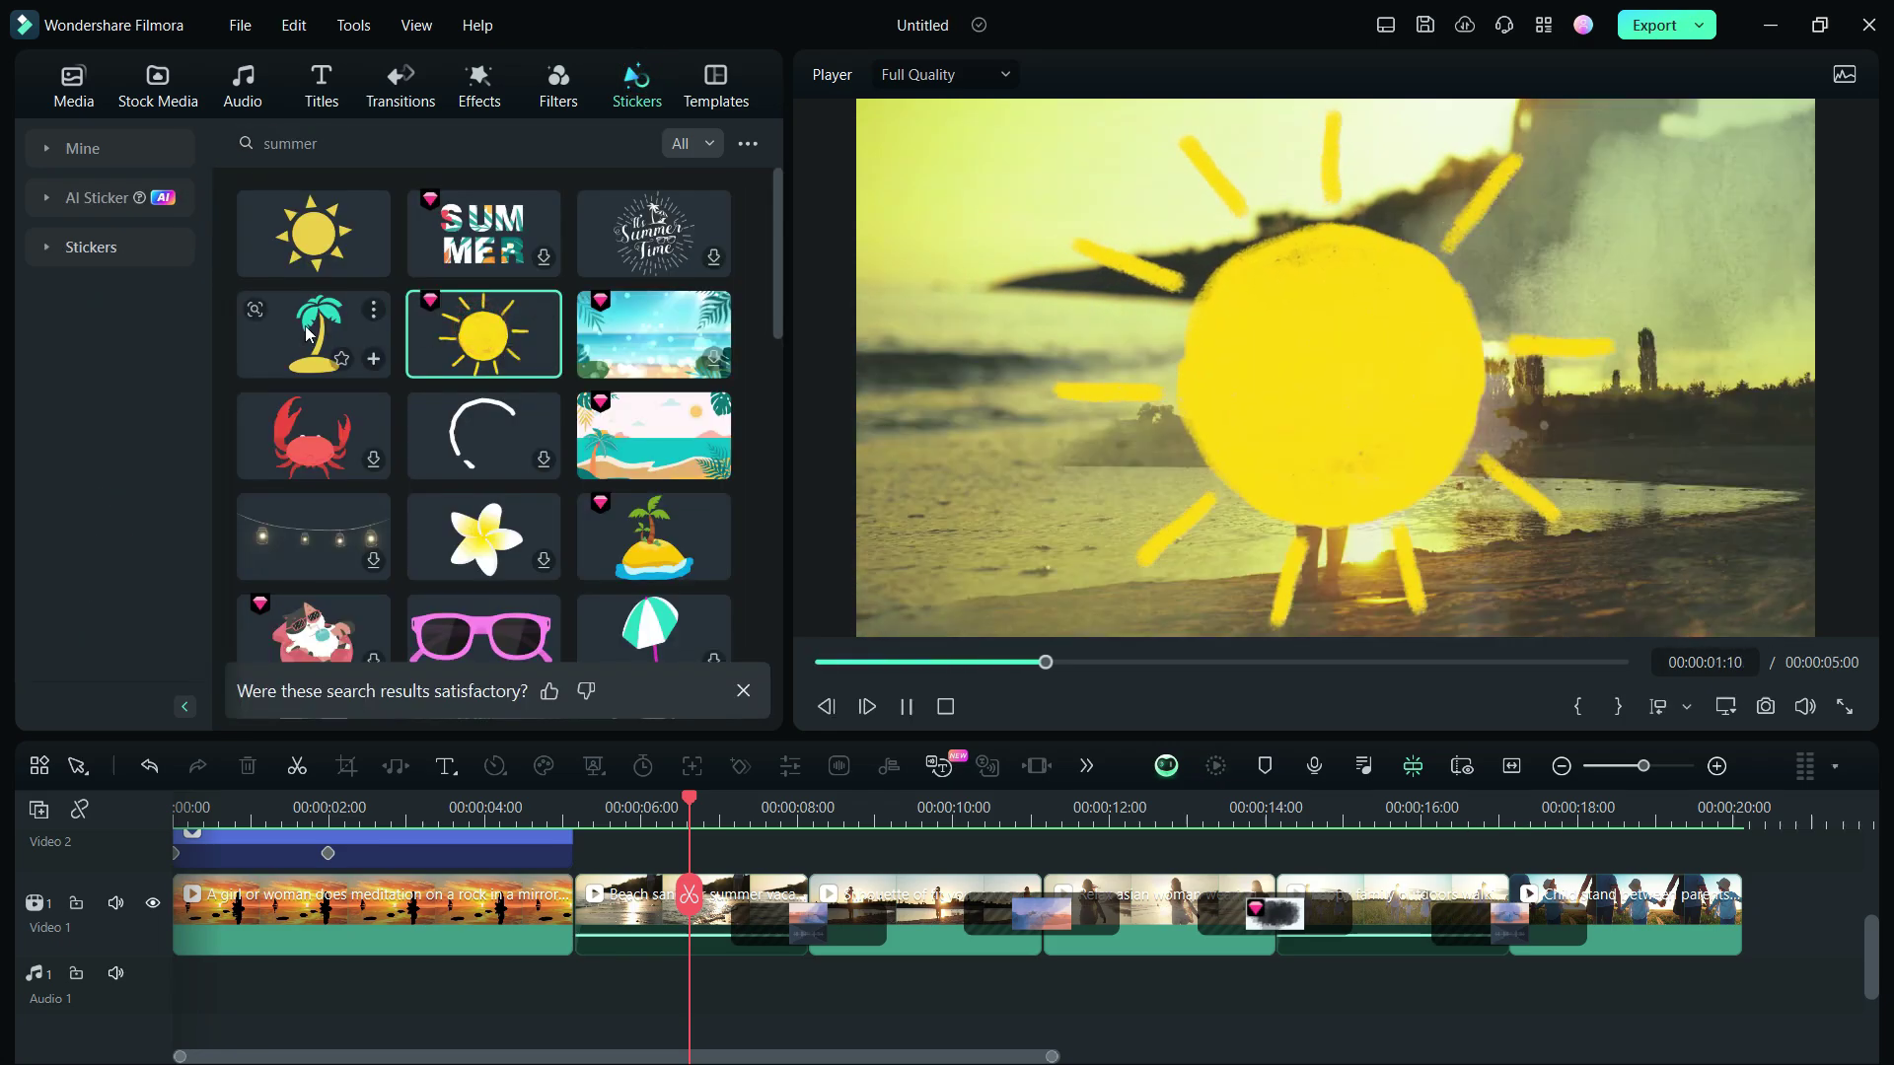
click(651, 533)
scroll(651, 533, down, 3)
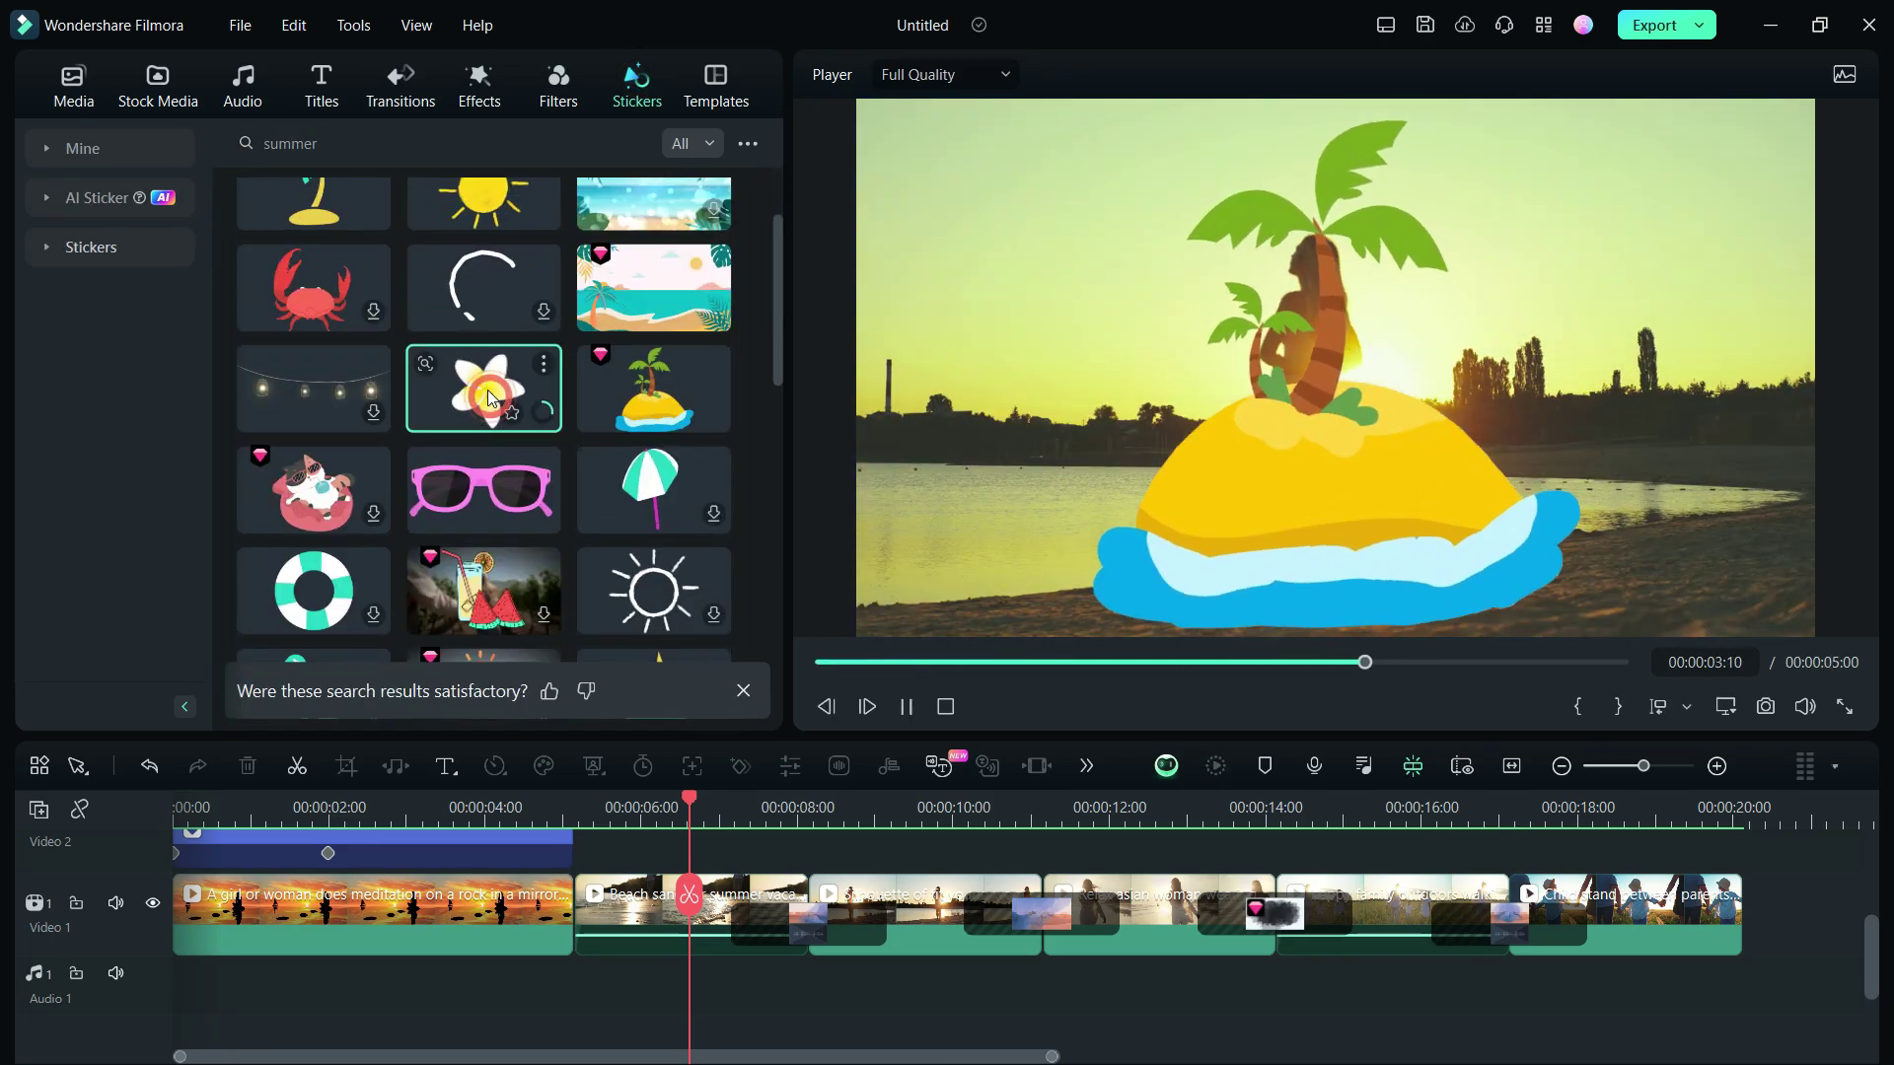
click(479, 237)
drag(483, 335, 631, 893)
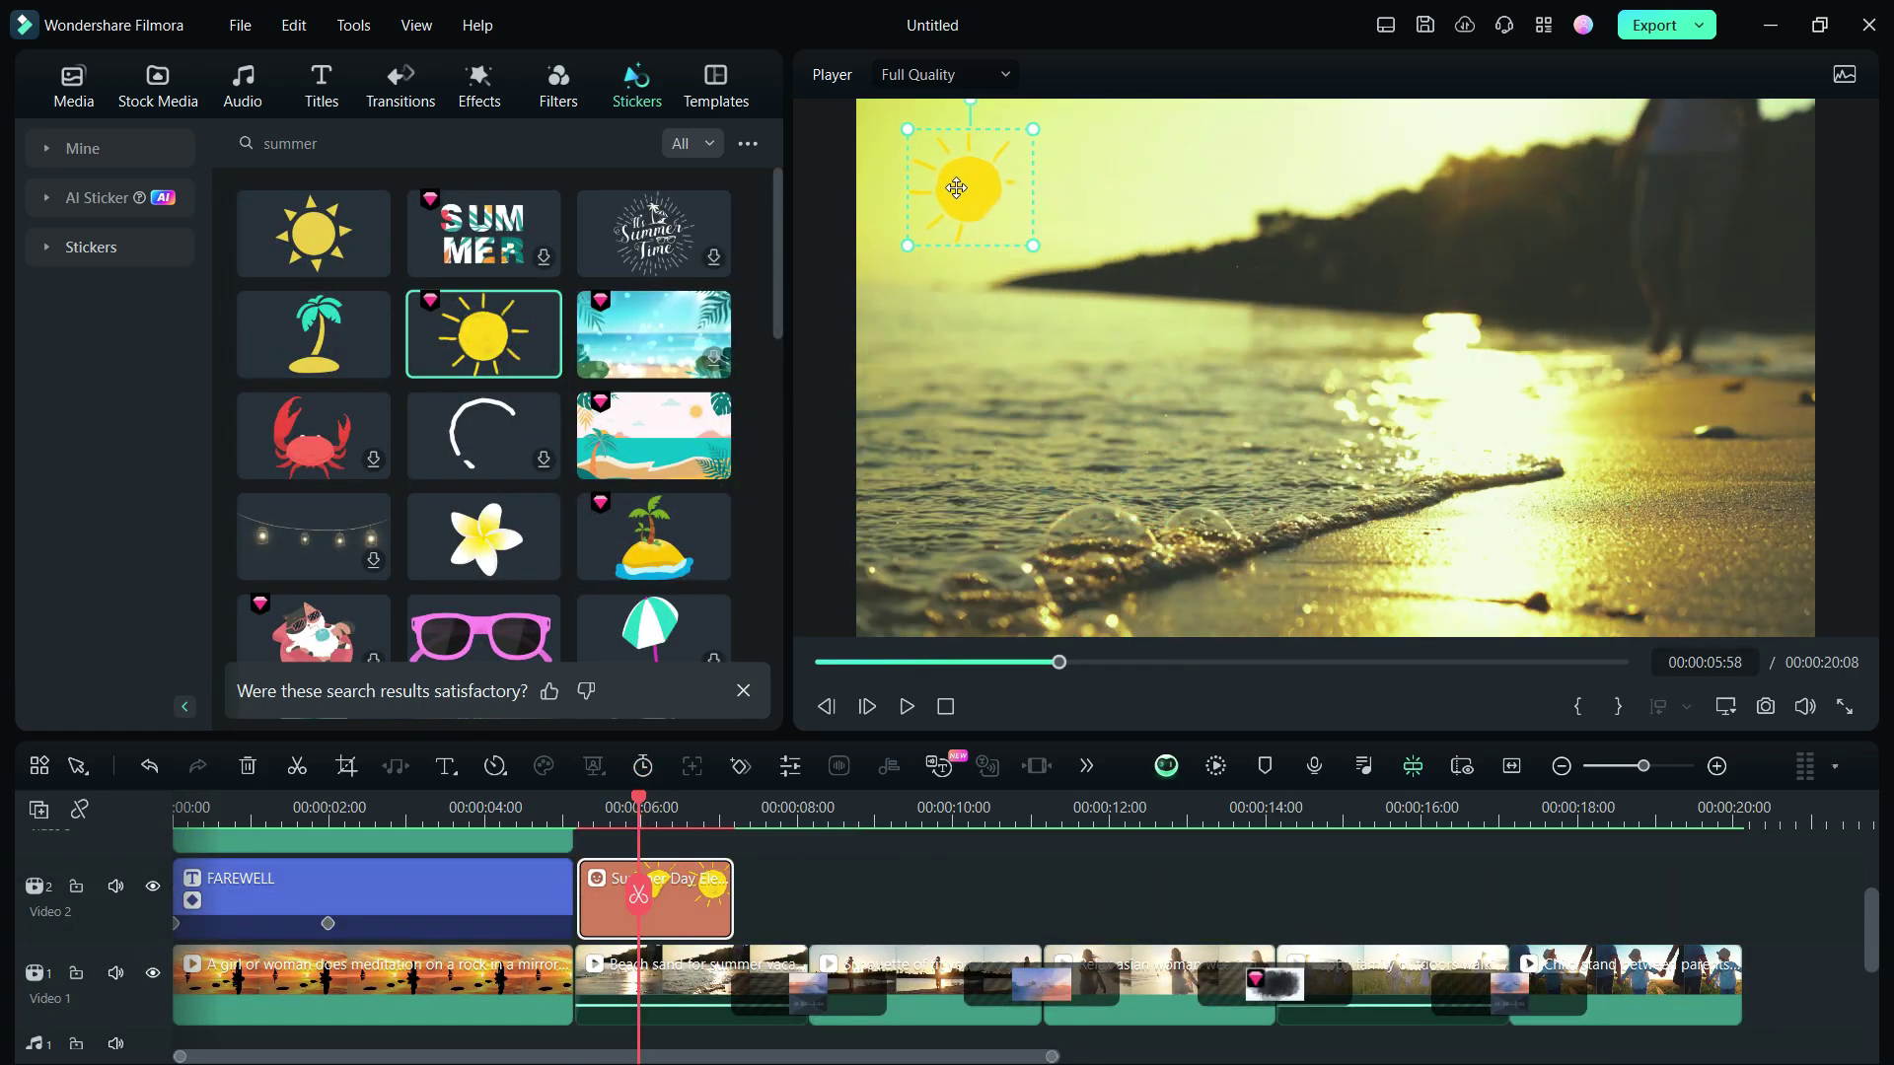
click(907, 707)
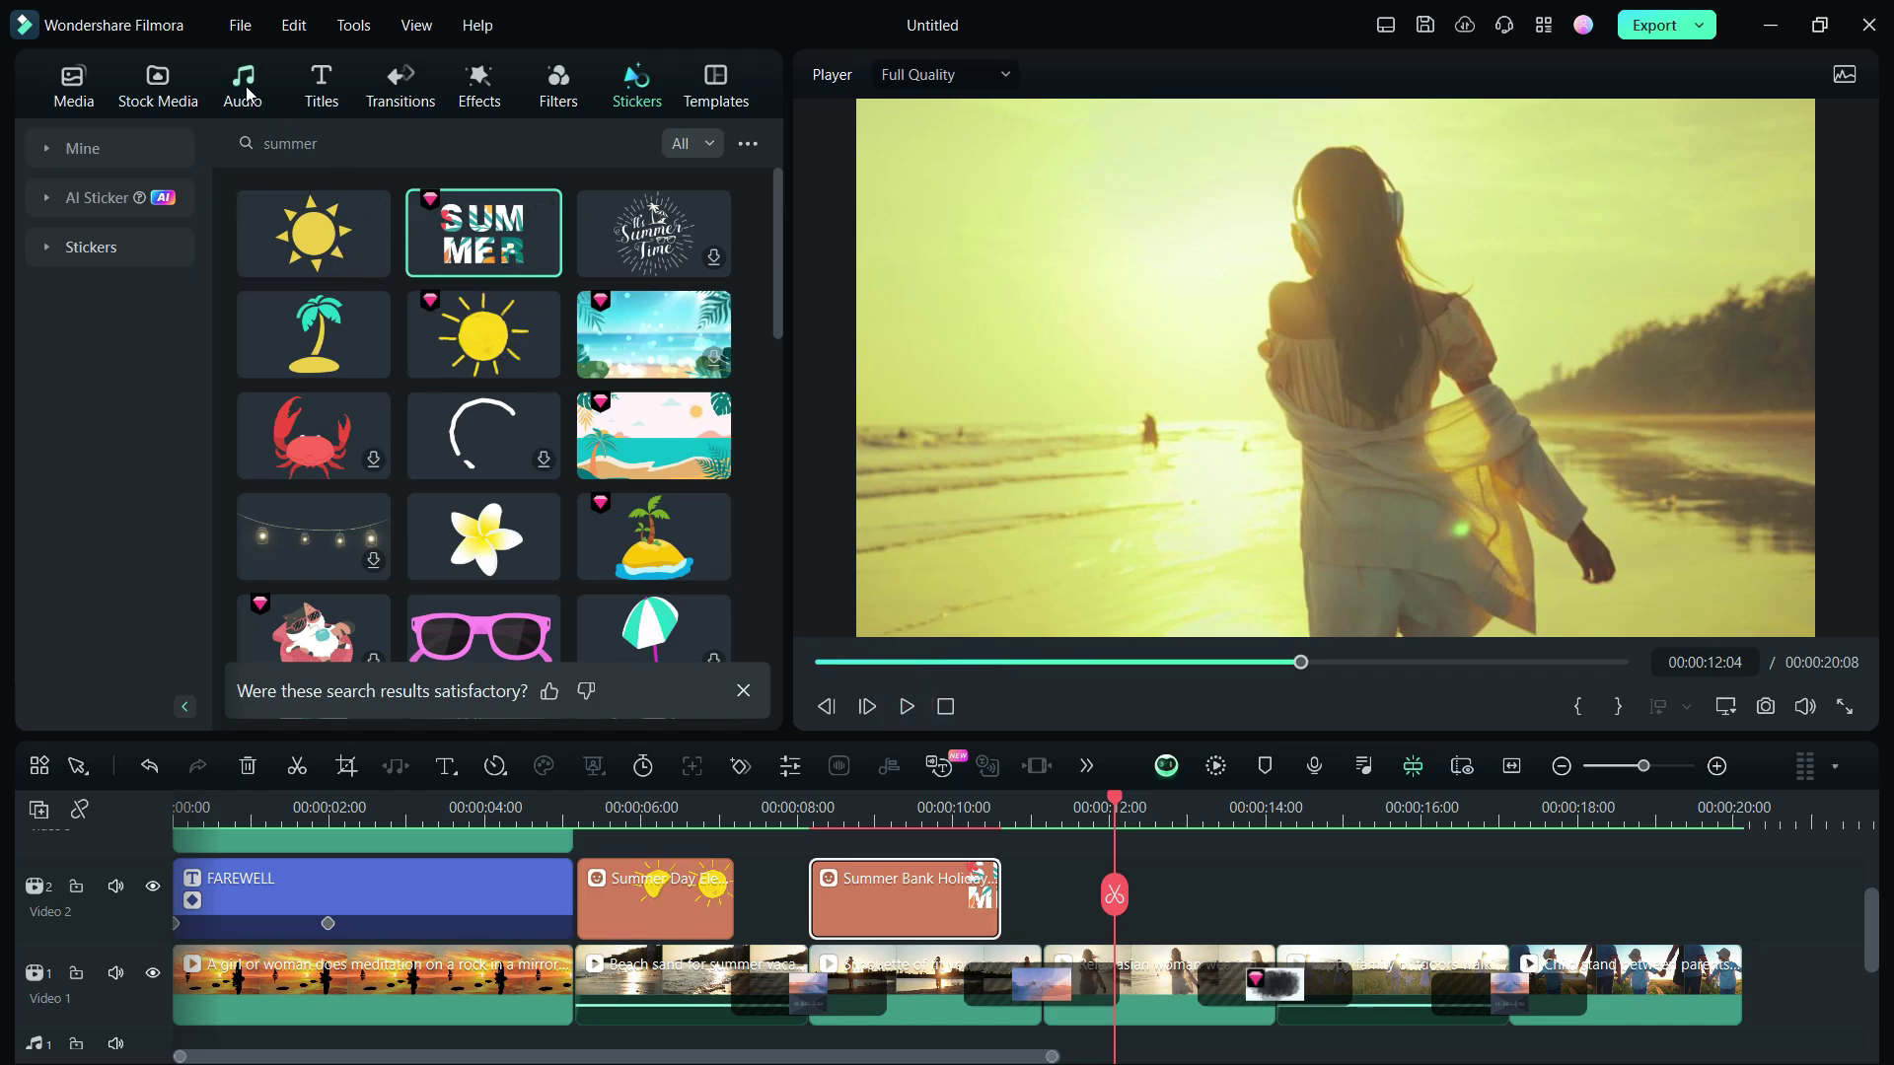
Step: Search the audio library for 'summer' and audition the Summer Days track
click(246, 94)
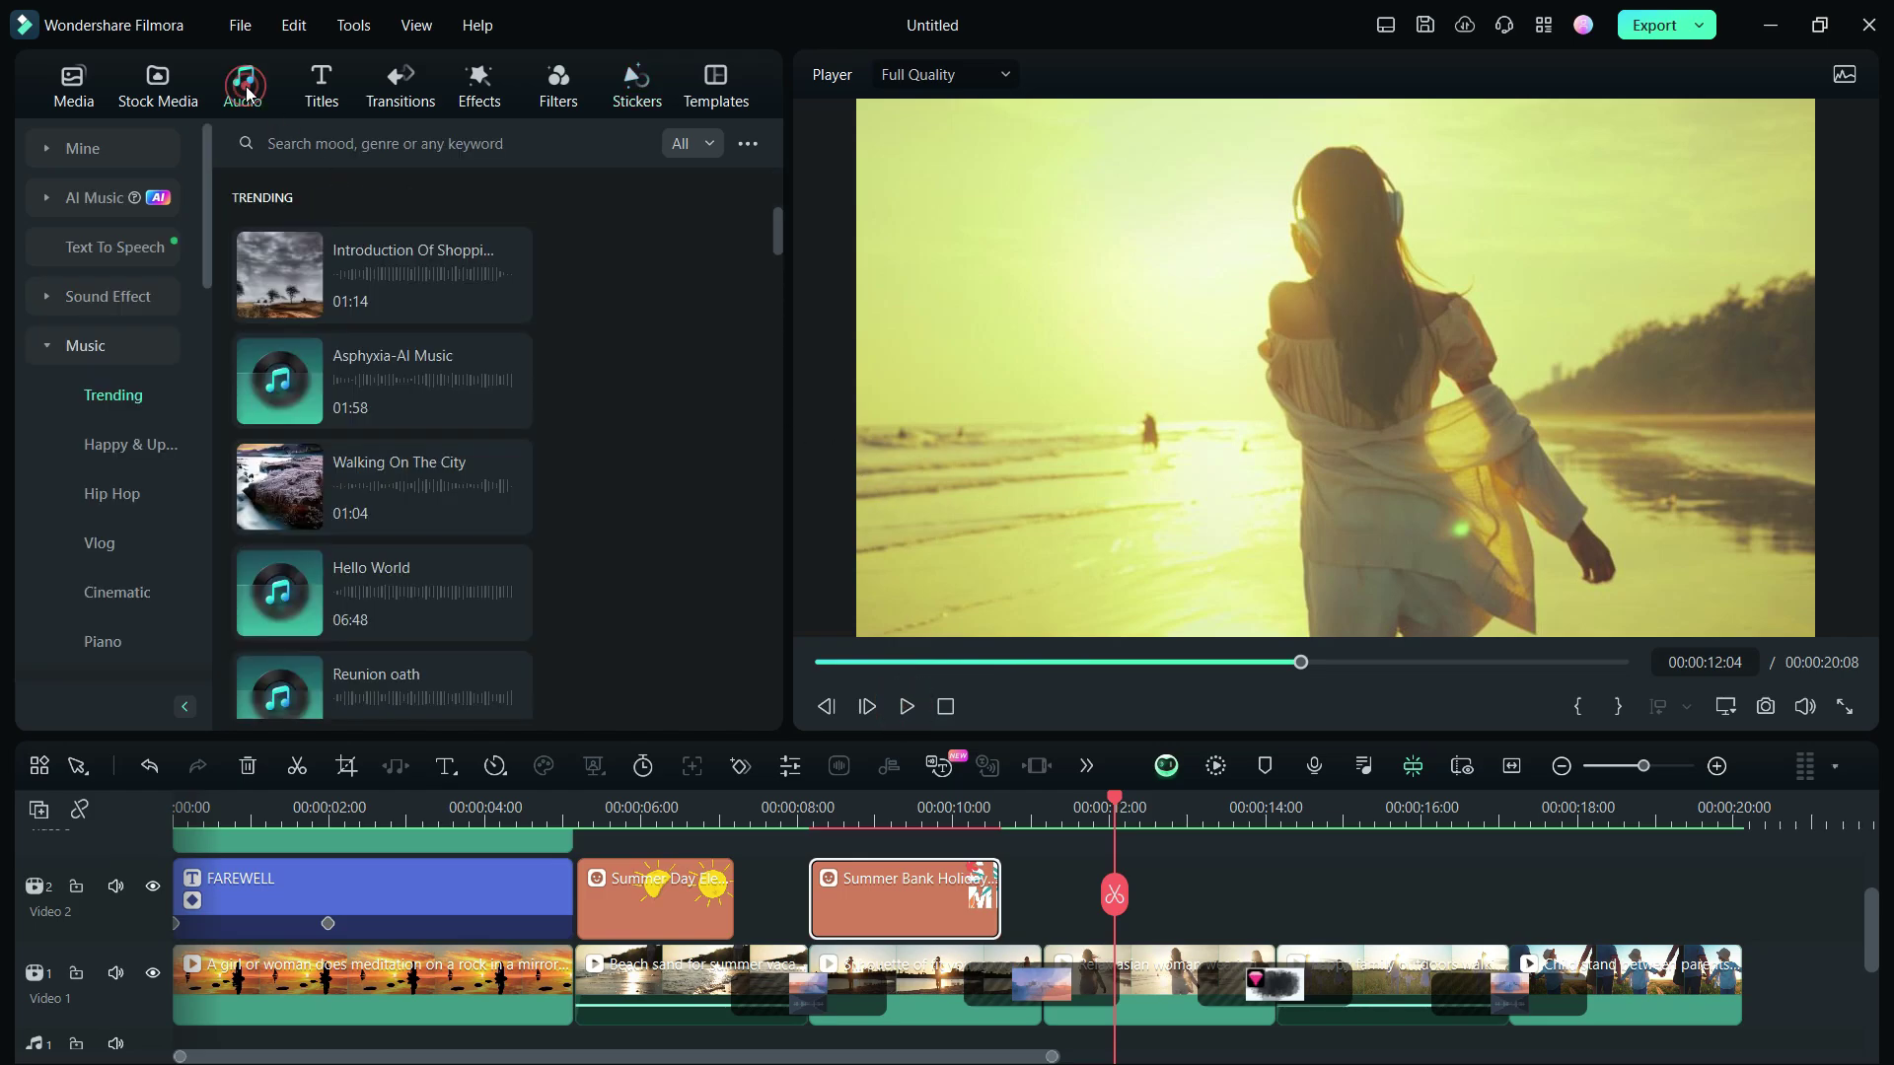
click(291, 139)
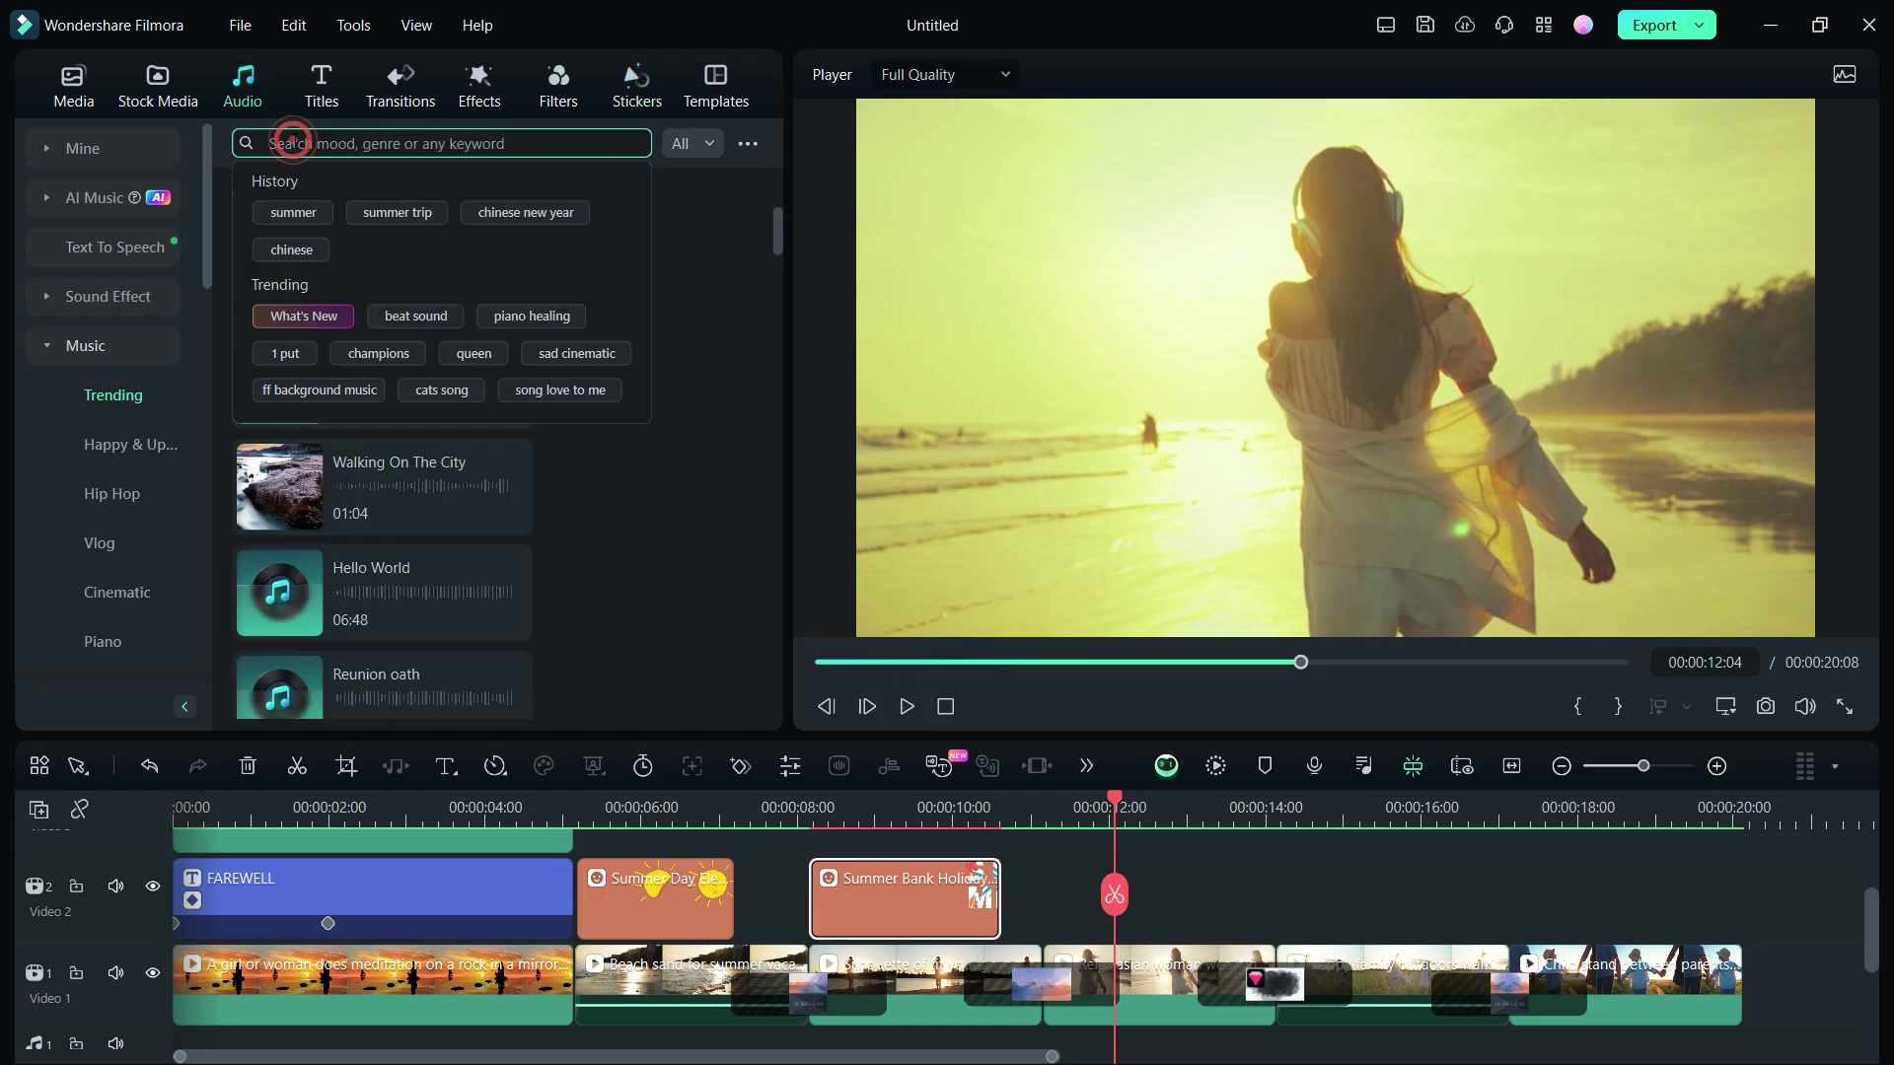
text(summer)
key(Return)
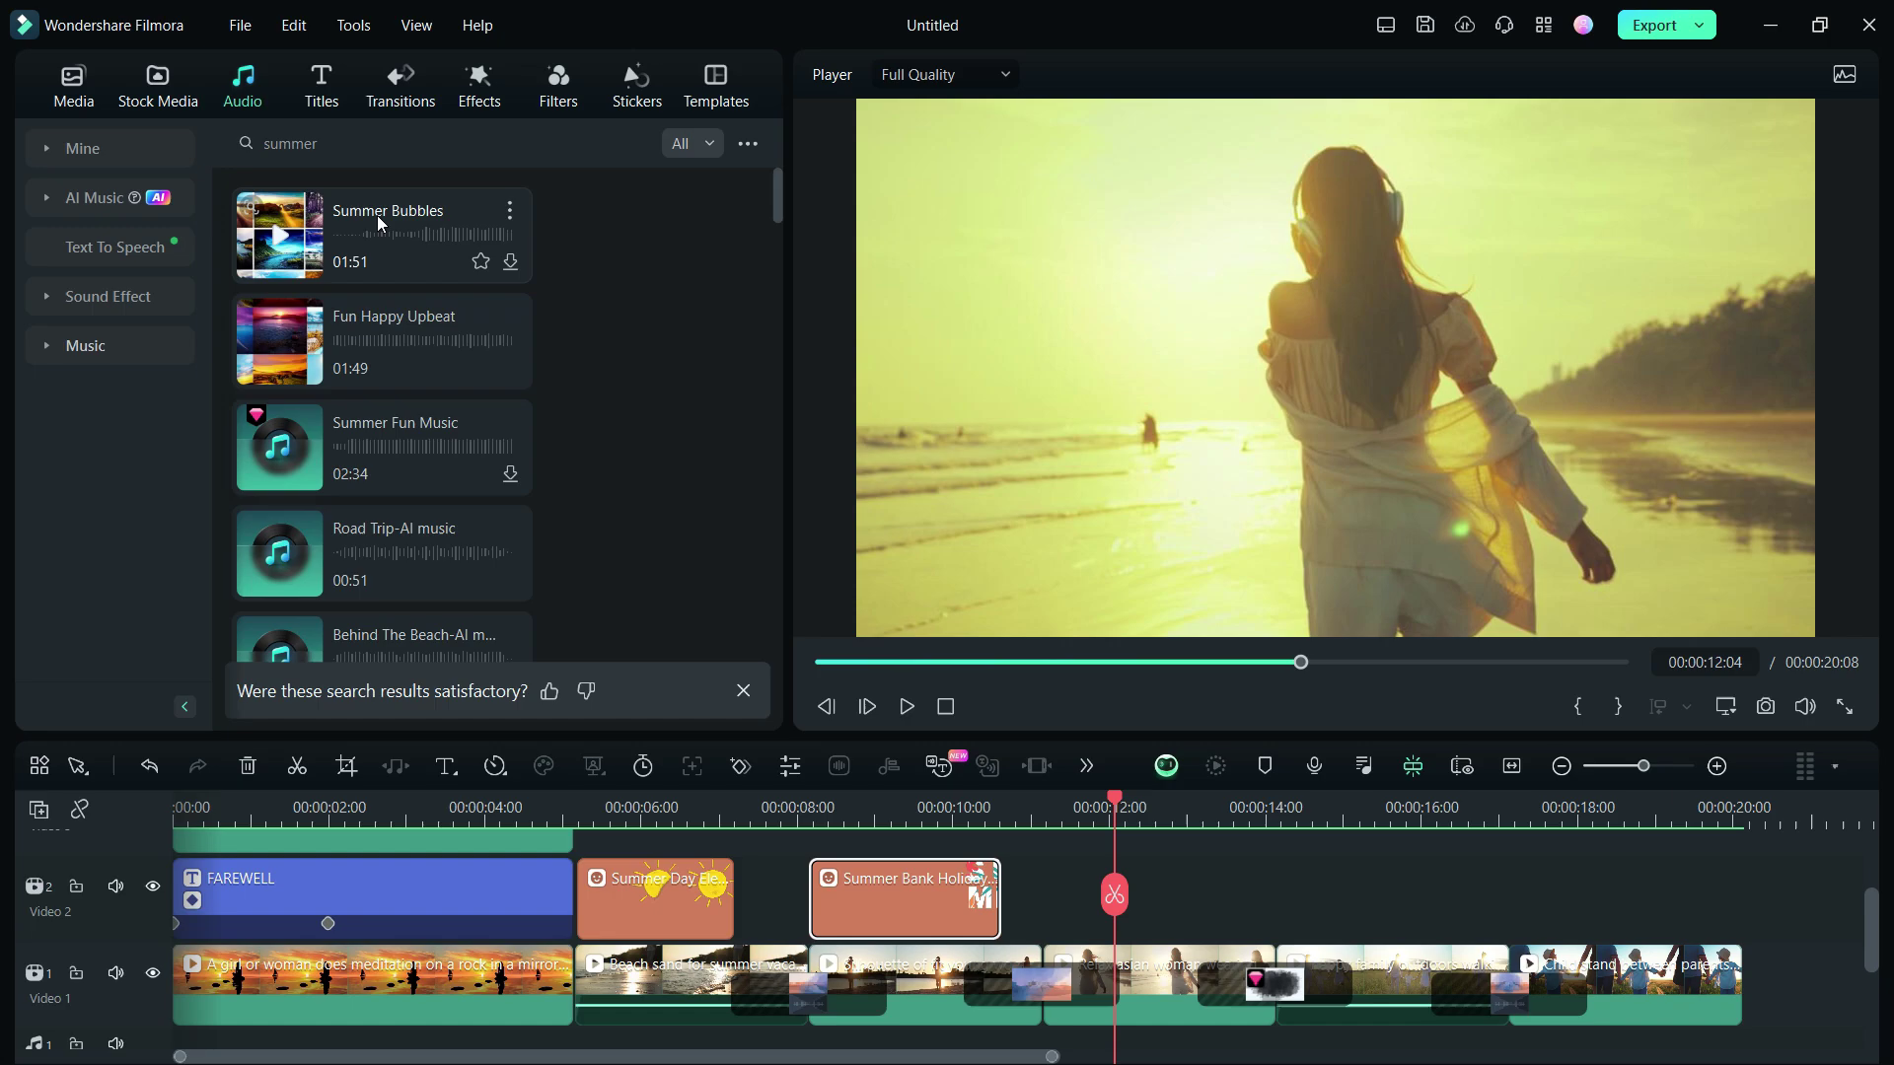
scroll(674, 432, down, 5)
scroll(675, 432, down, 4)
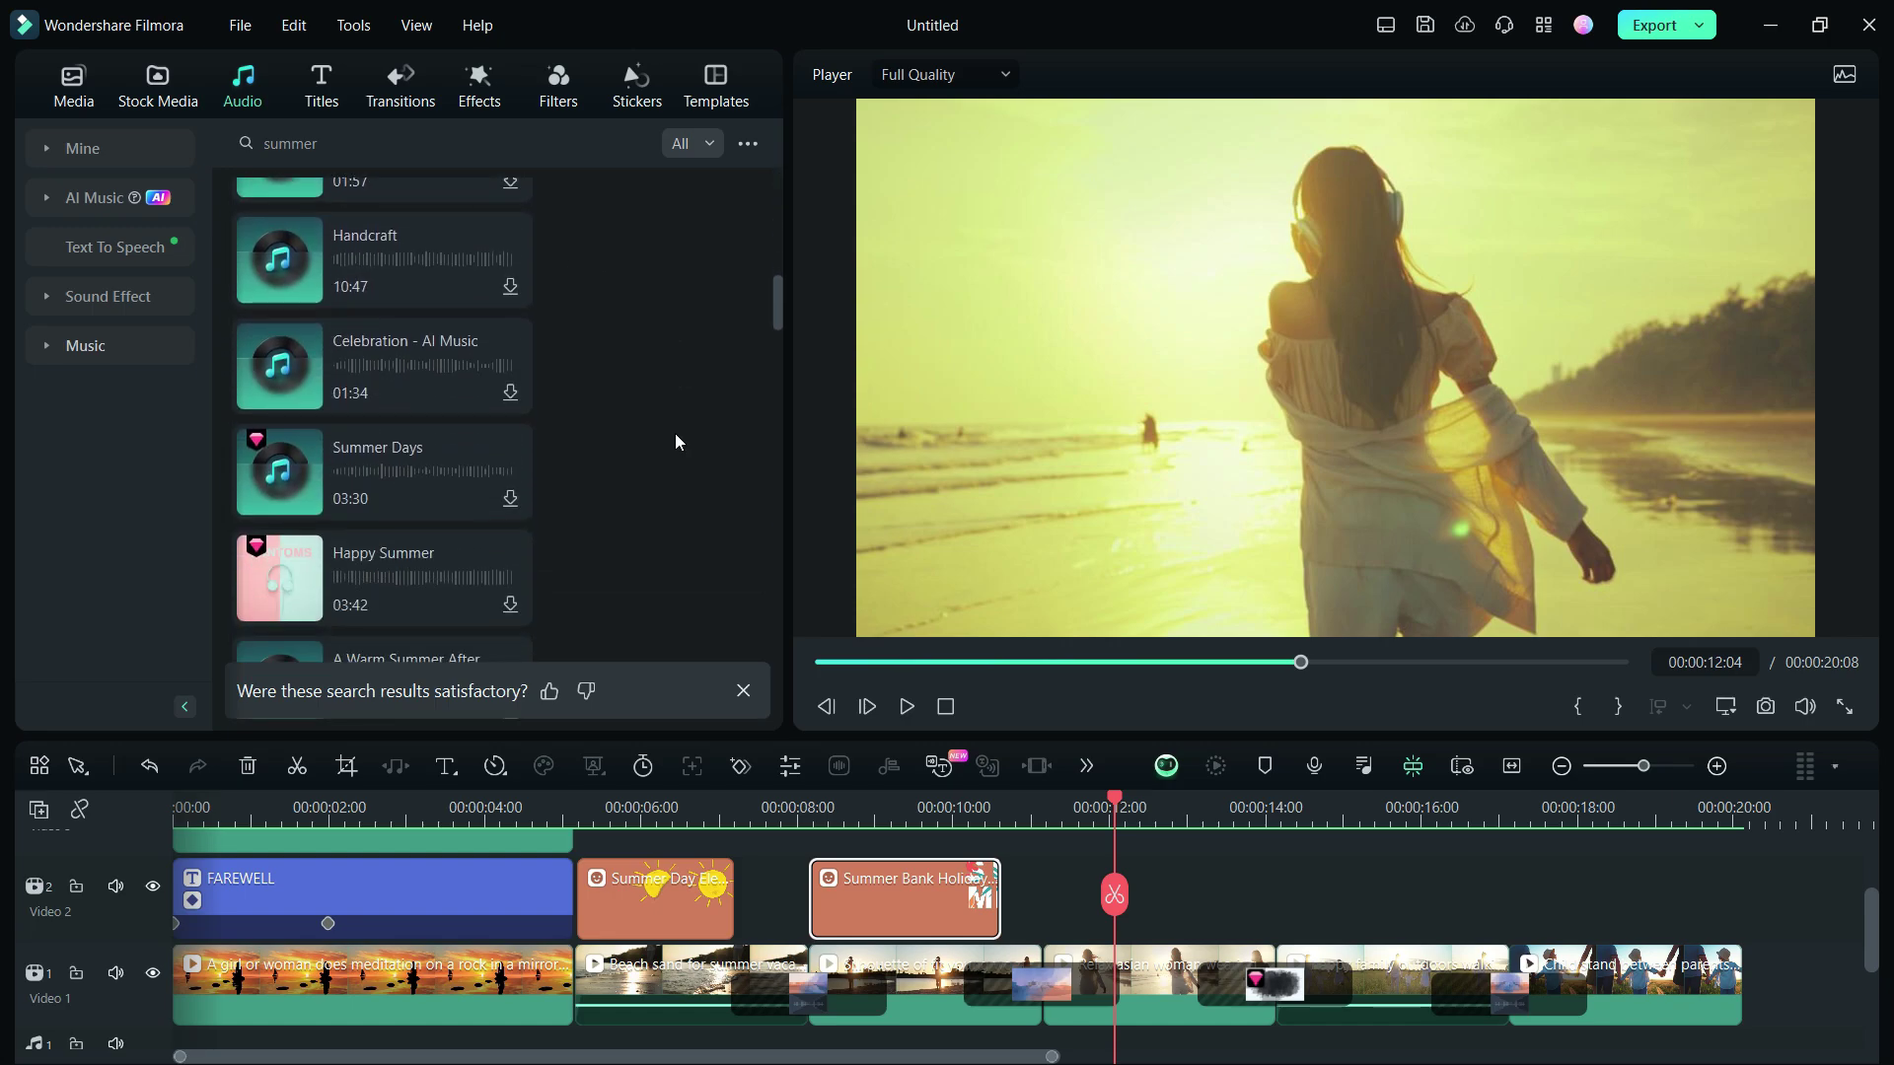
click(283, 471)
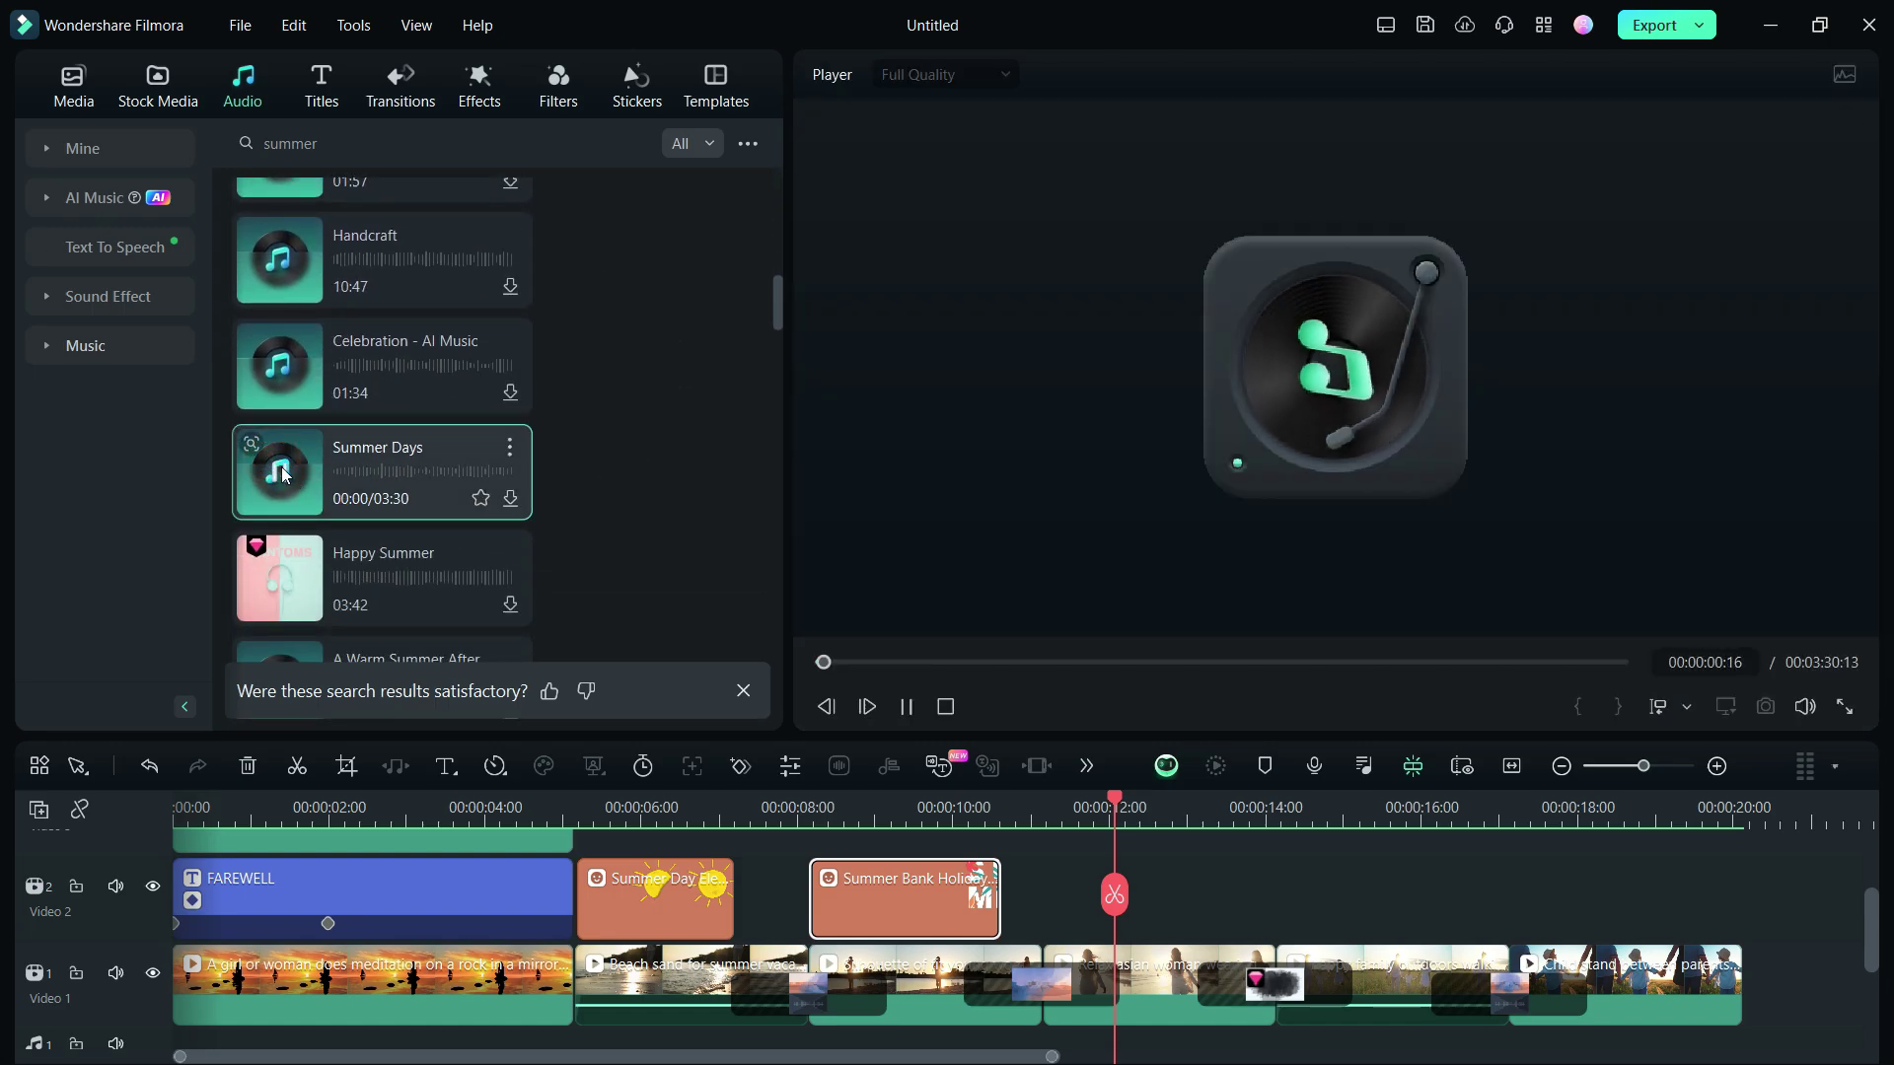
Step: Audition further summer tracks, including Vacation At The Seaside and Uplifting Corporate 01
scroll(282, 465, down, 3)
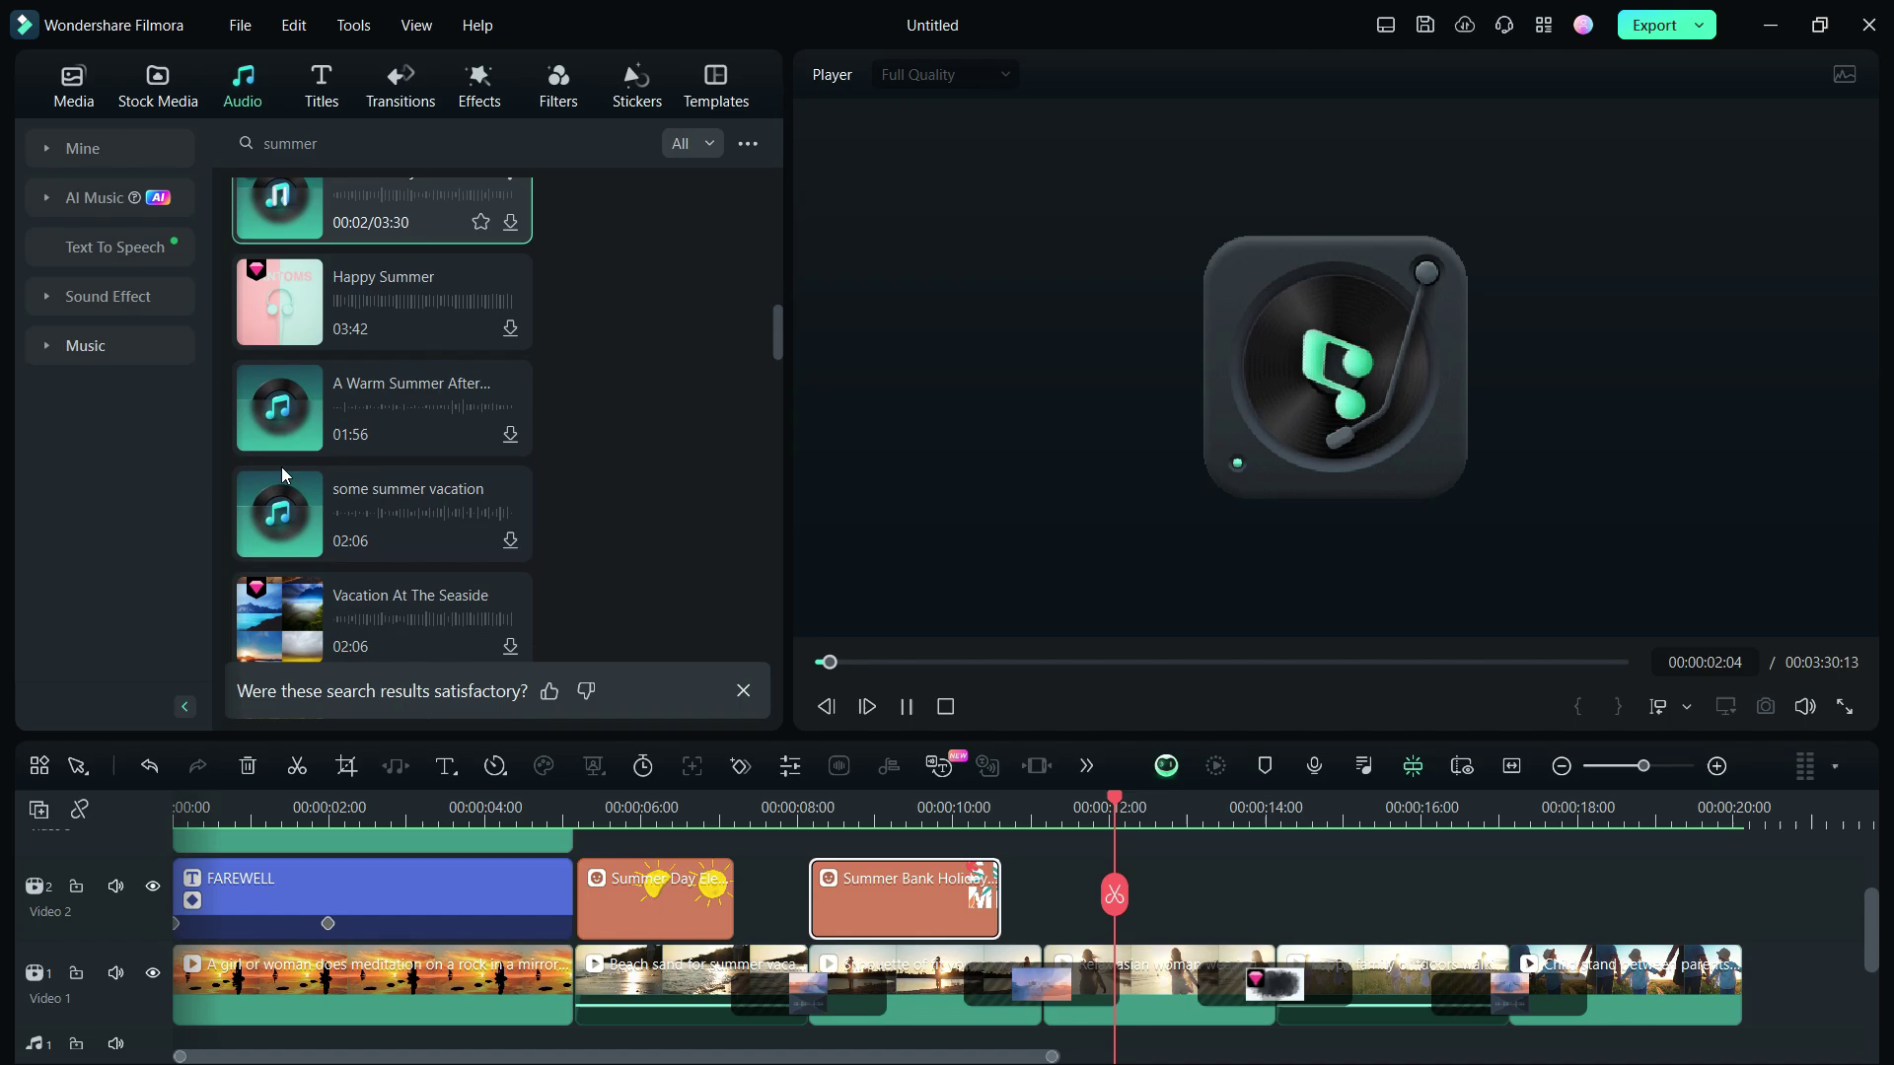
click(281, 394)
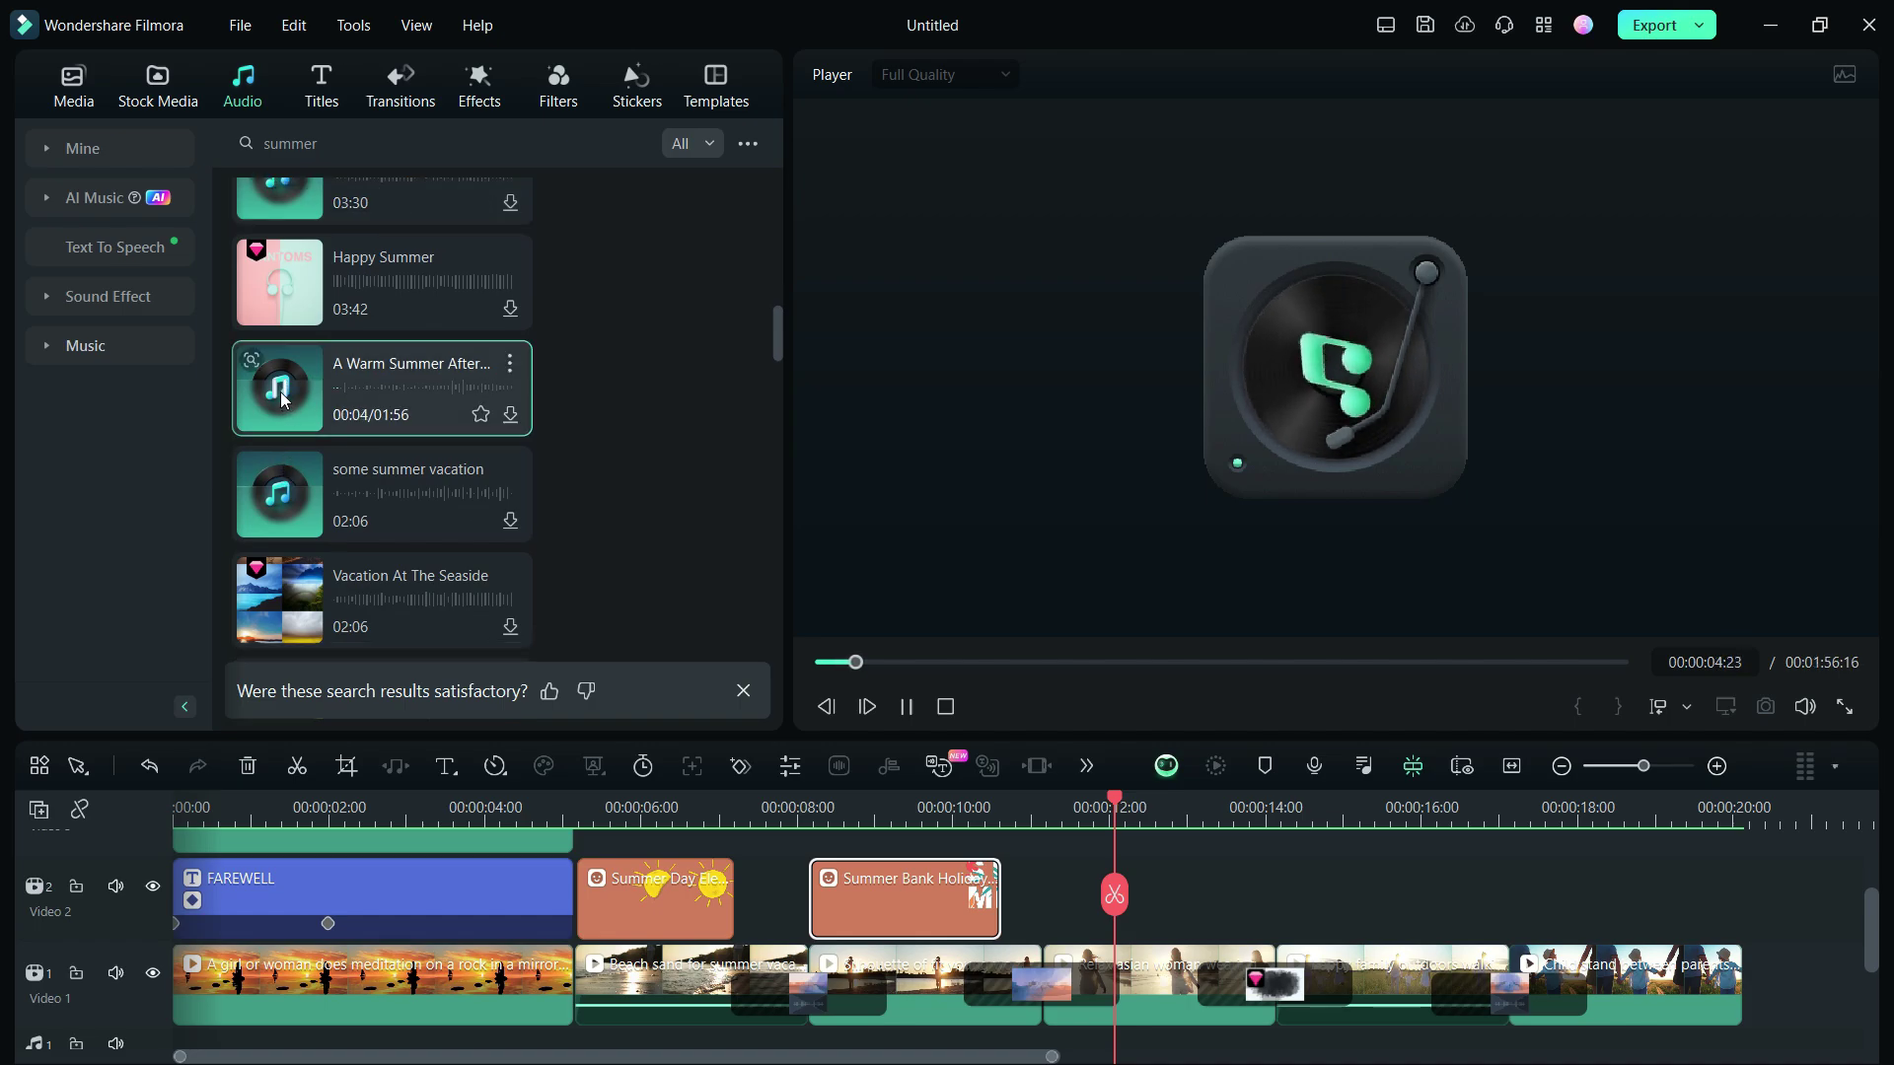
scroll(281, 397, down, 2)
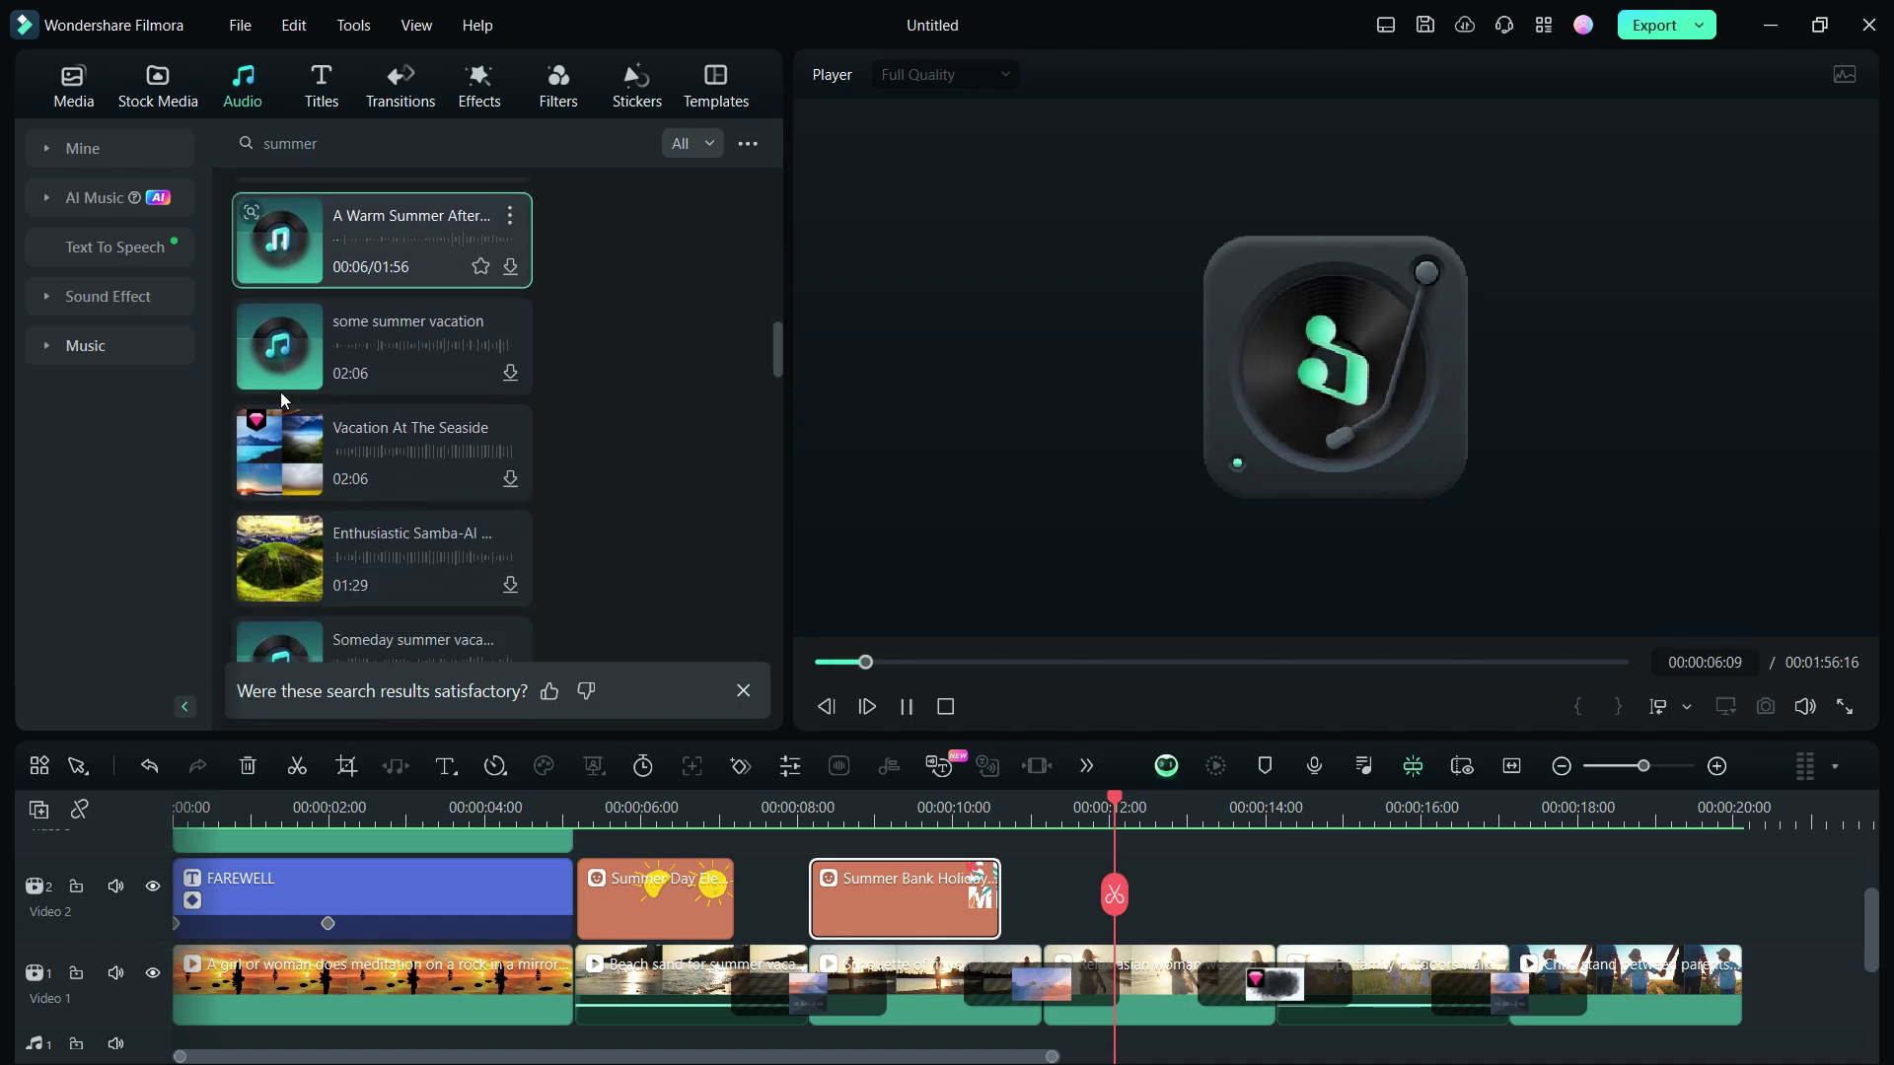
click(279, 451)
scroll(434, 584, up, 2)
scroll(601, 443, down, 4)
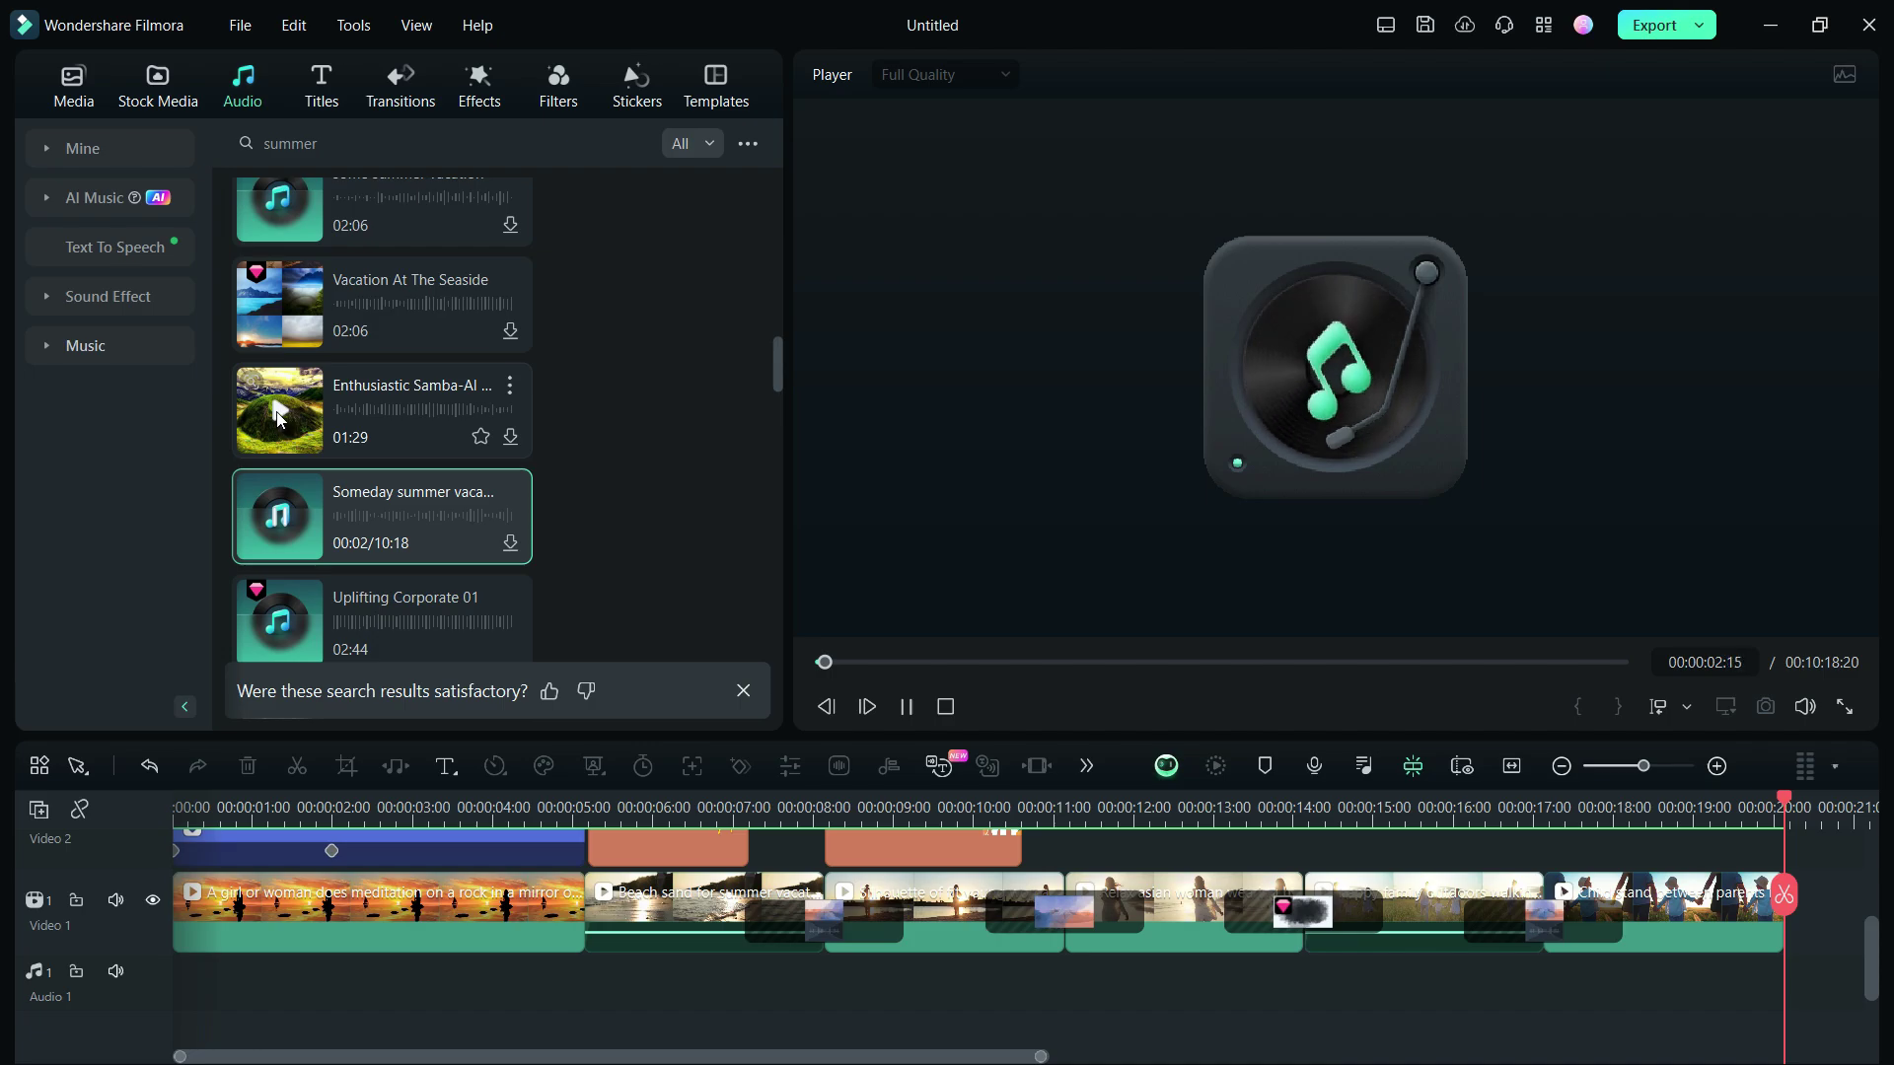
scroll(279, 419, down, 2)
click(277, 466)
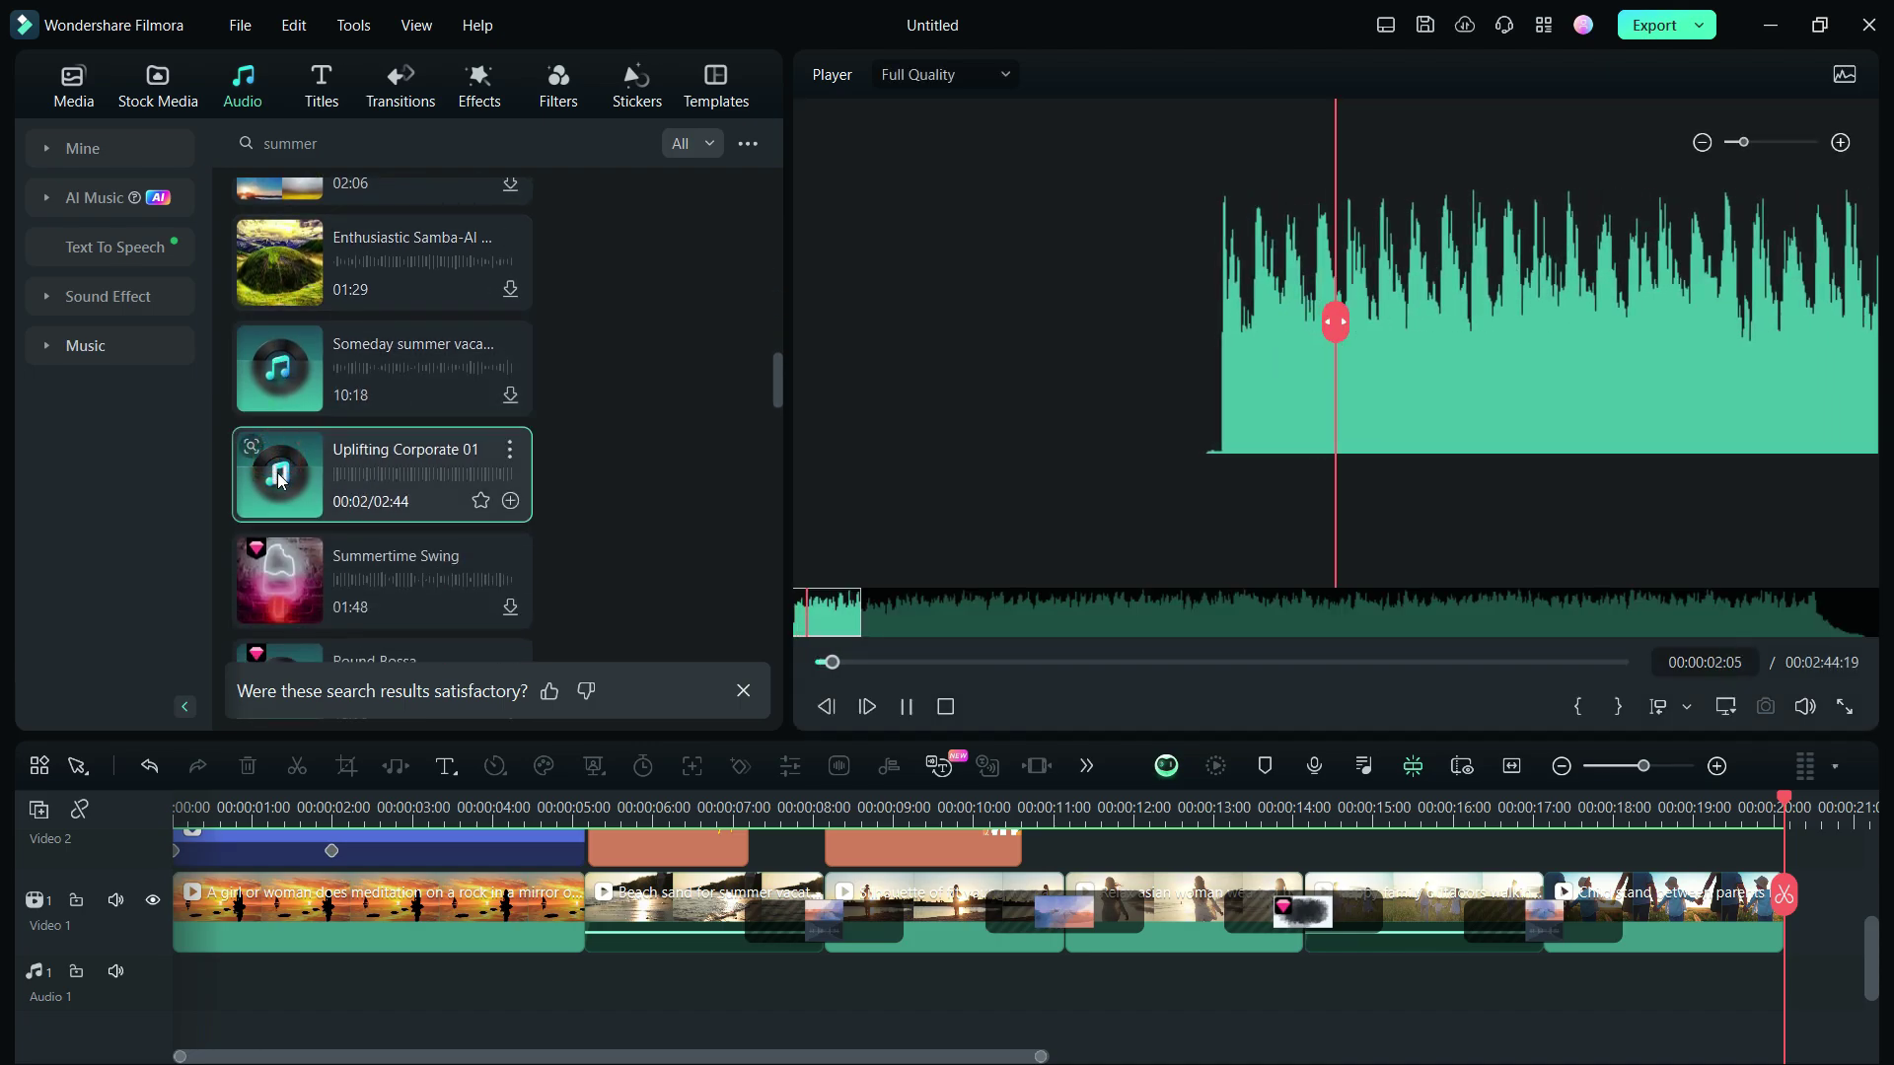
Step: Place Uplifting Corporate 01 on the audio track and delete the part past the video's end
drag(279, 481, 197, 978)
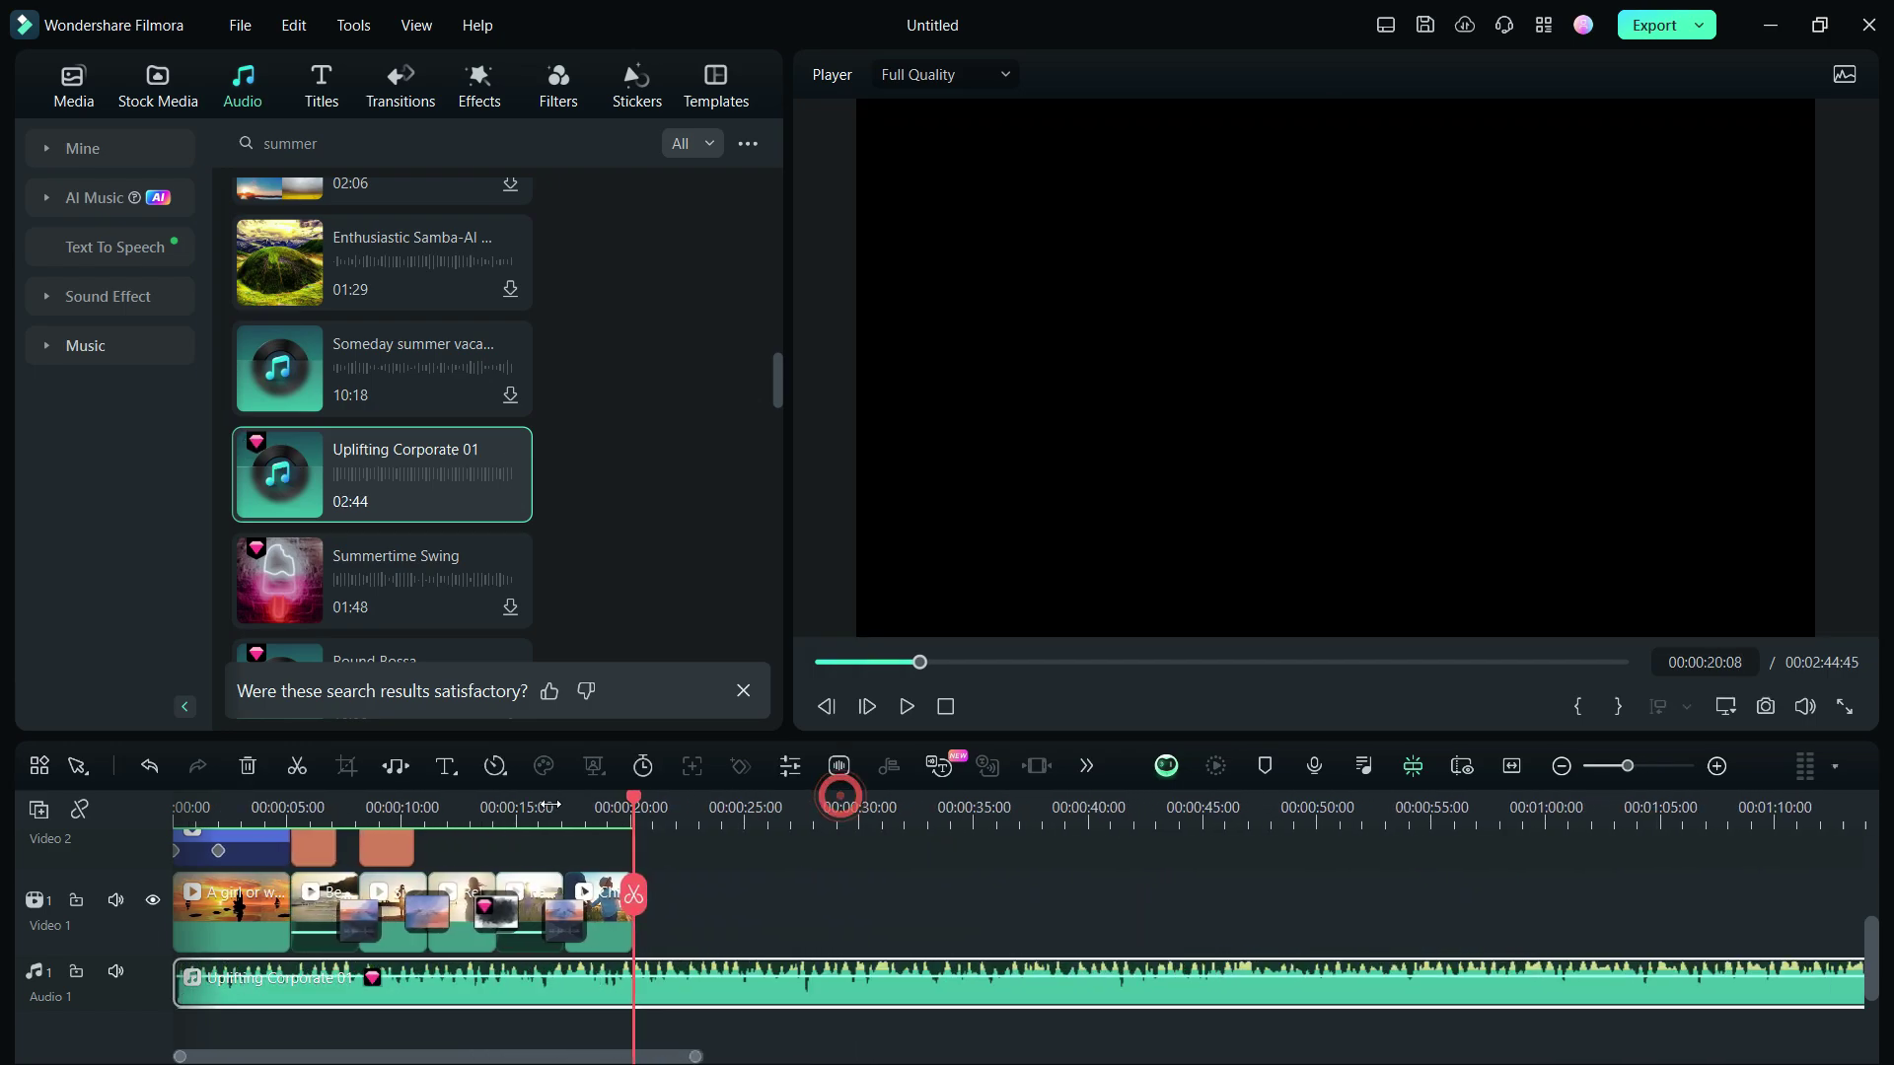
click(411, 895)
right_click(478, 961)
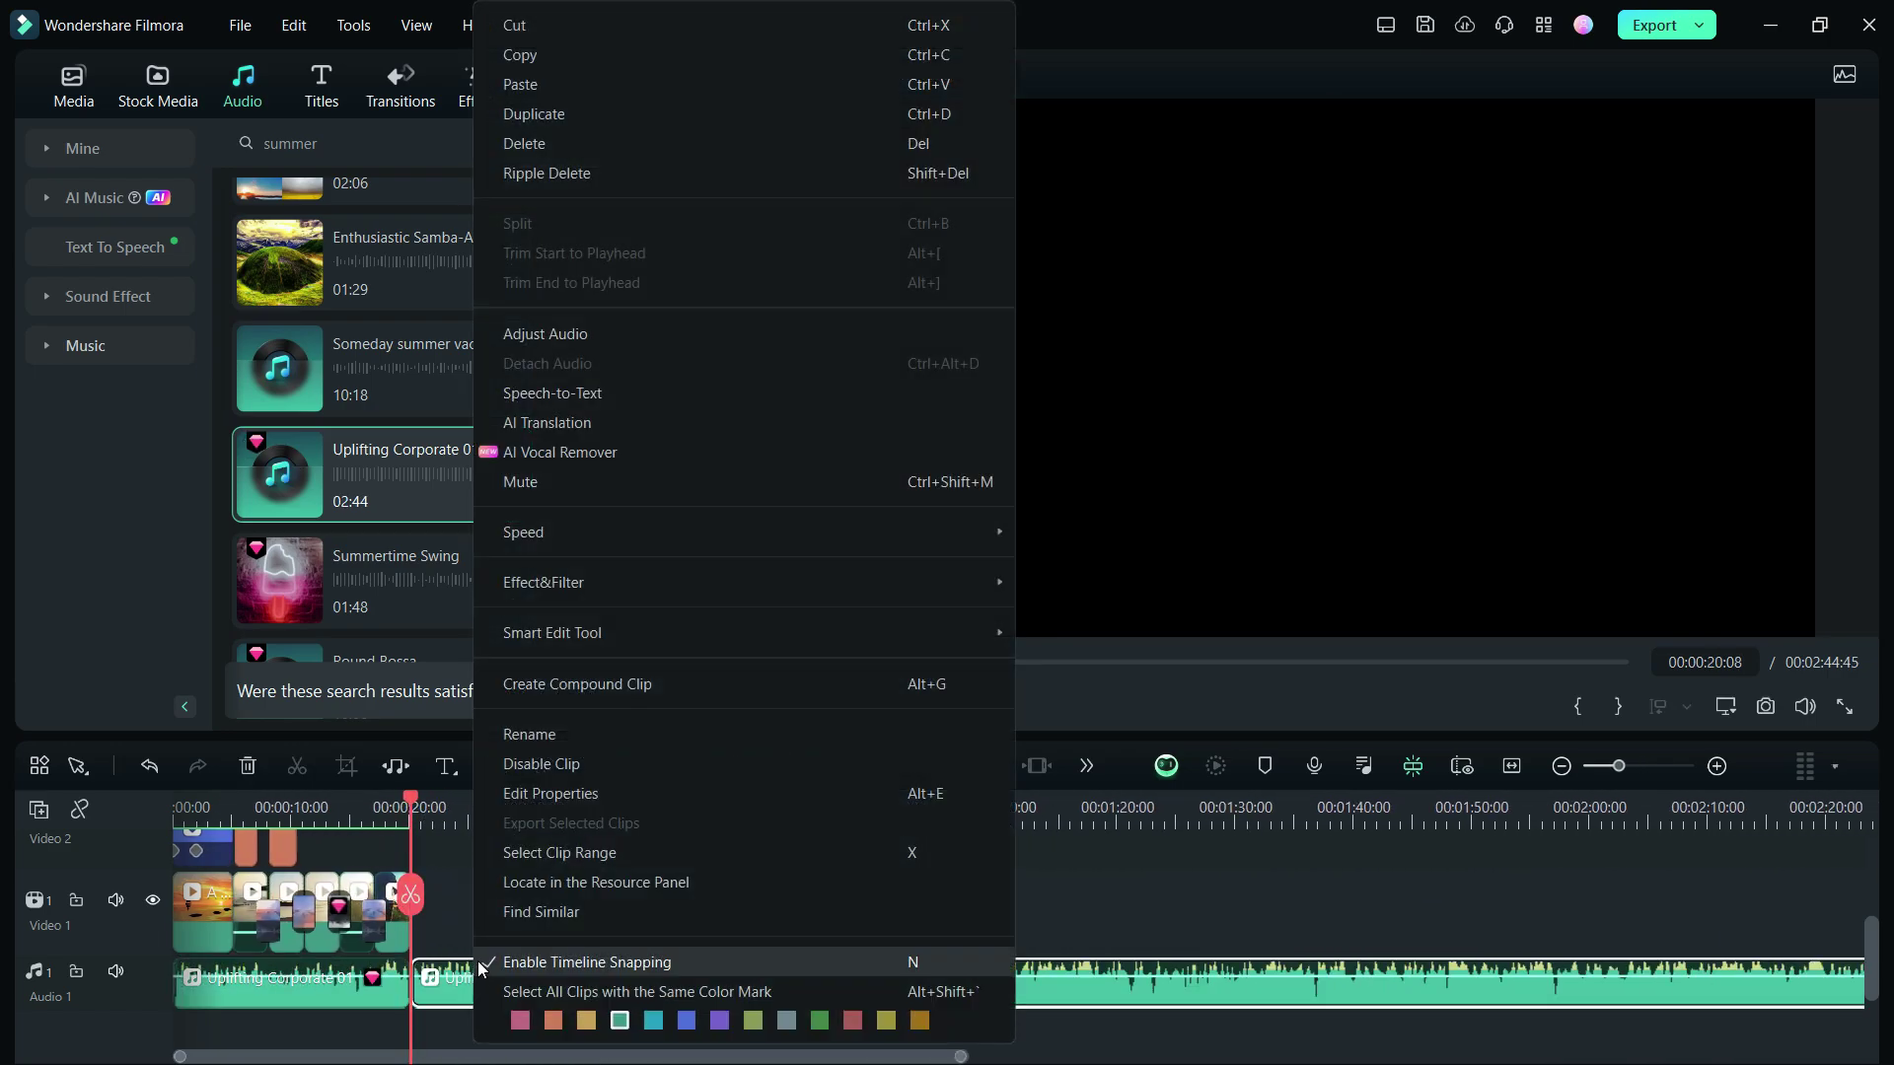
click(563, 188)
key(shift+z)
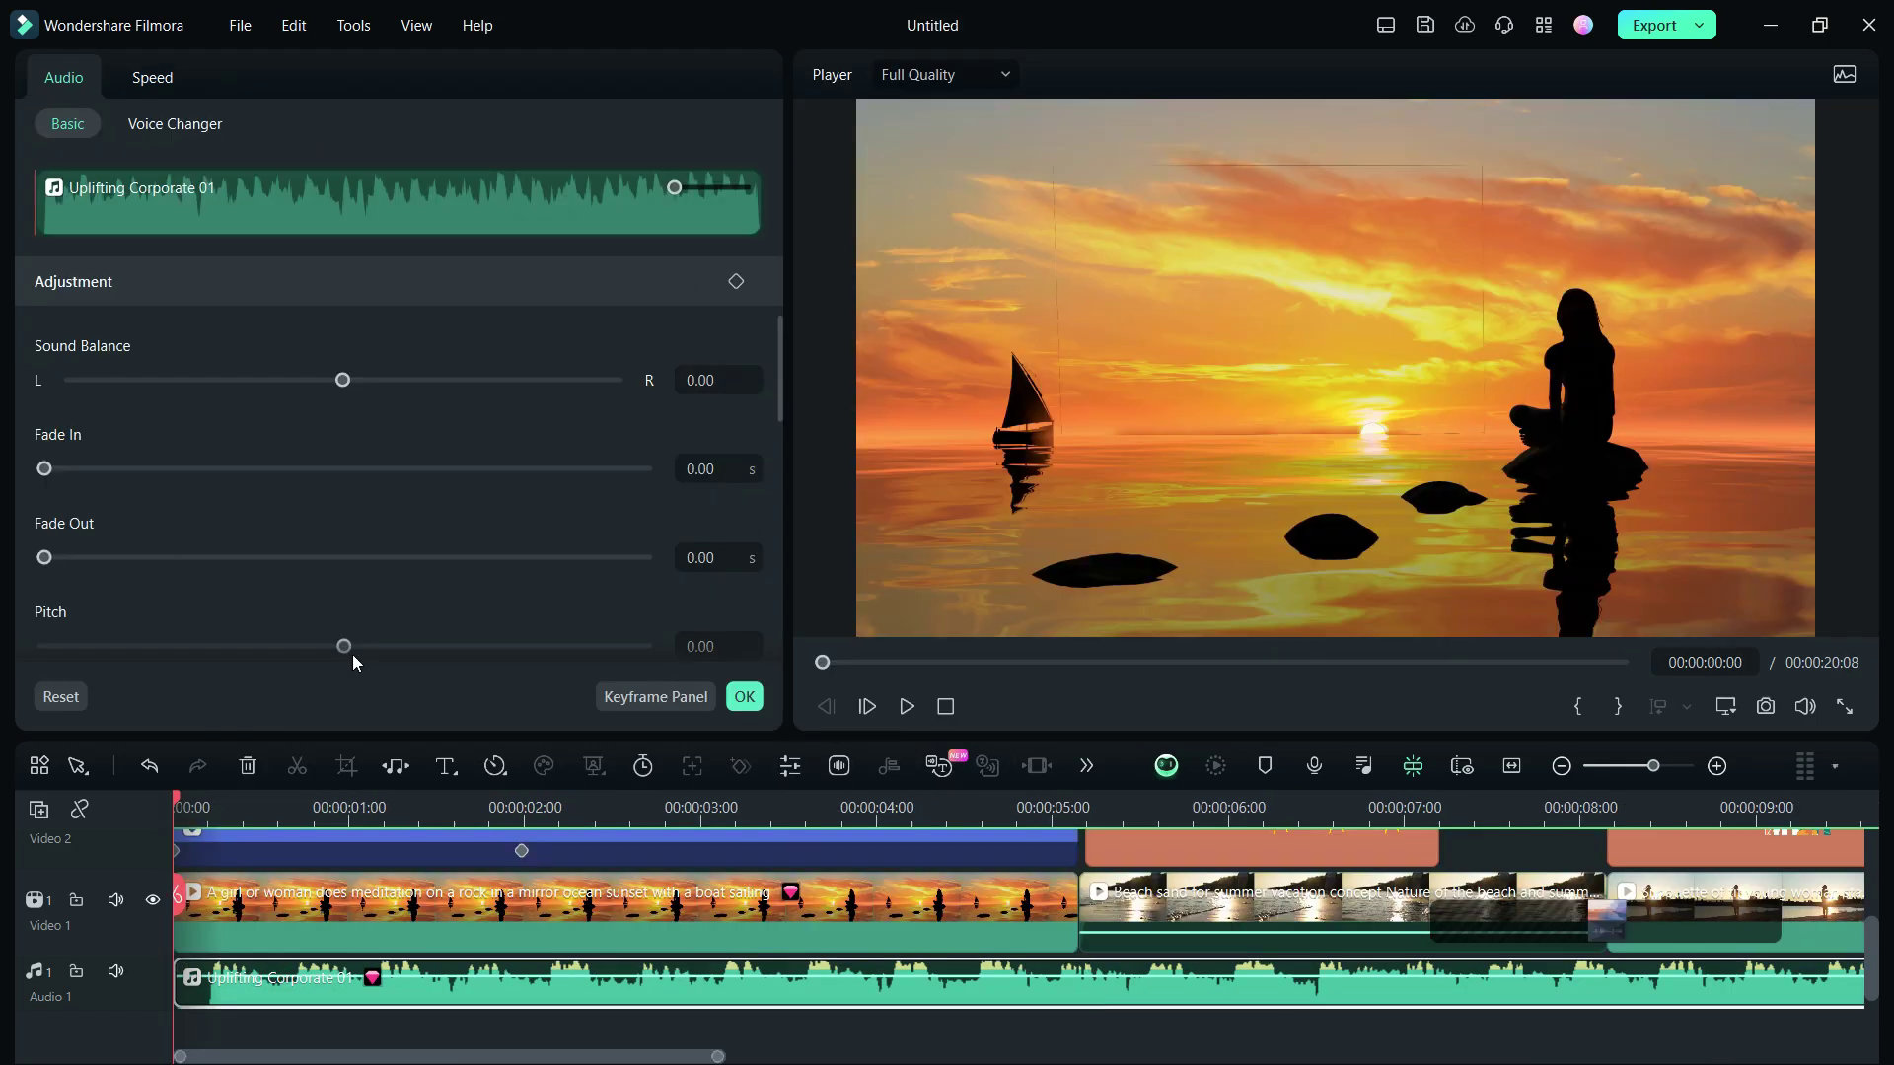